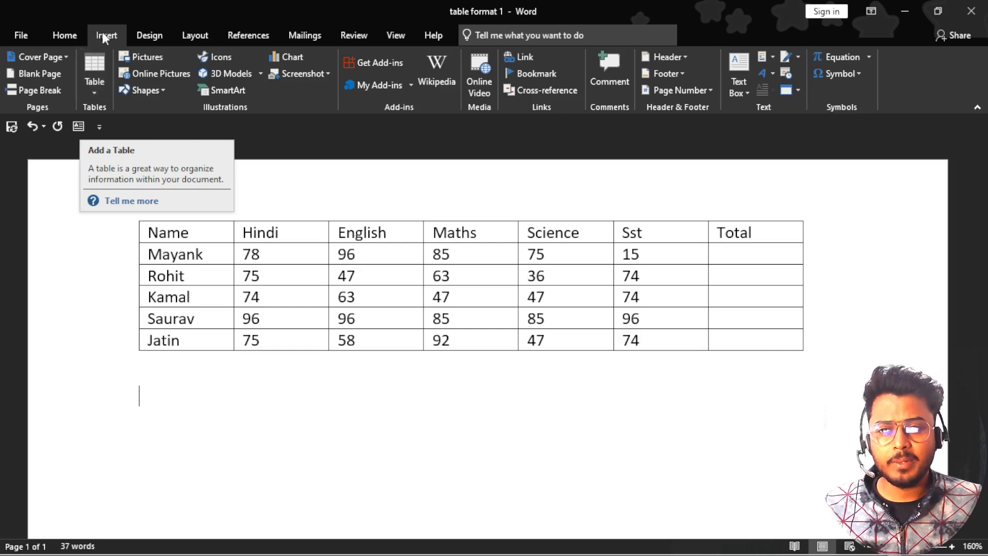
Enlarge the marks table until its cells are about 1.12 cm high and 2.75 cm wide, and shift it toward the page's left edge
left_click(208, 233)
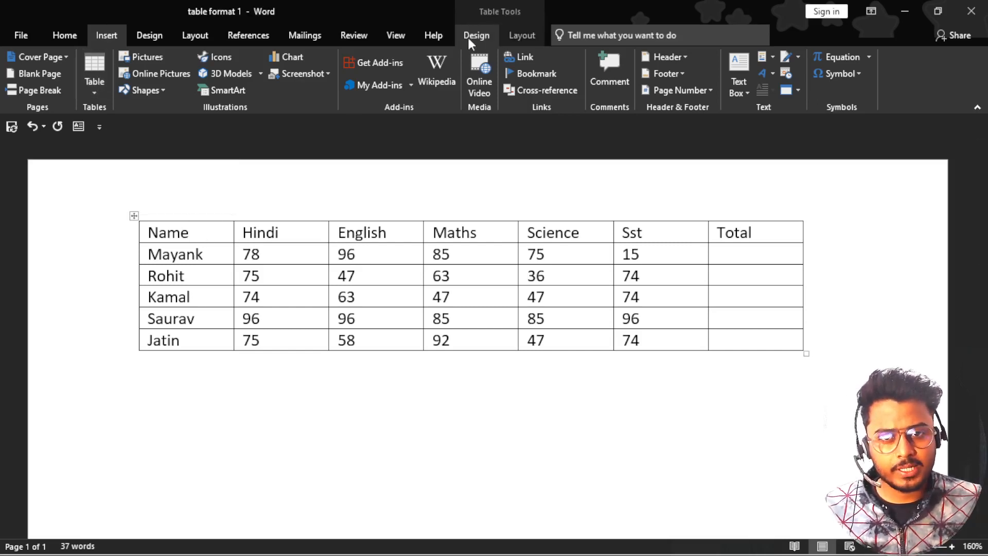
left_click(527, 38)
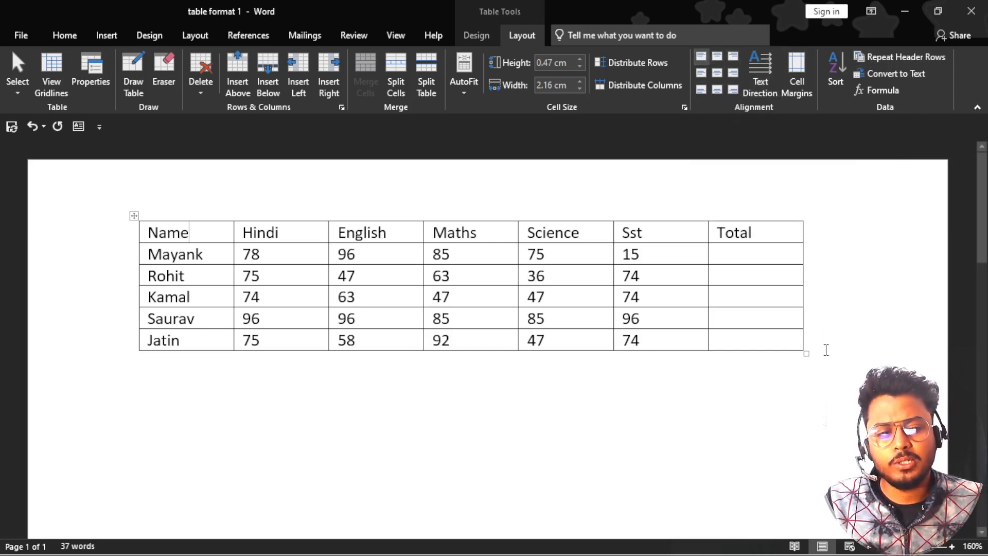
mouse_move(134, 216)
left_mouse_down()
mouse_move(122, 205)
mouse_move(135, 216)
left_mouse_up()
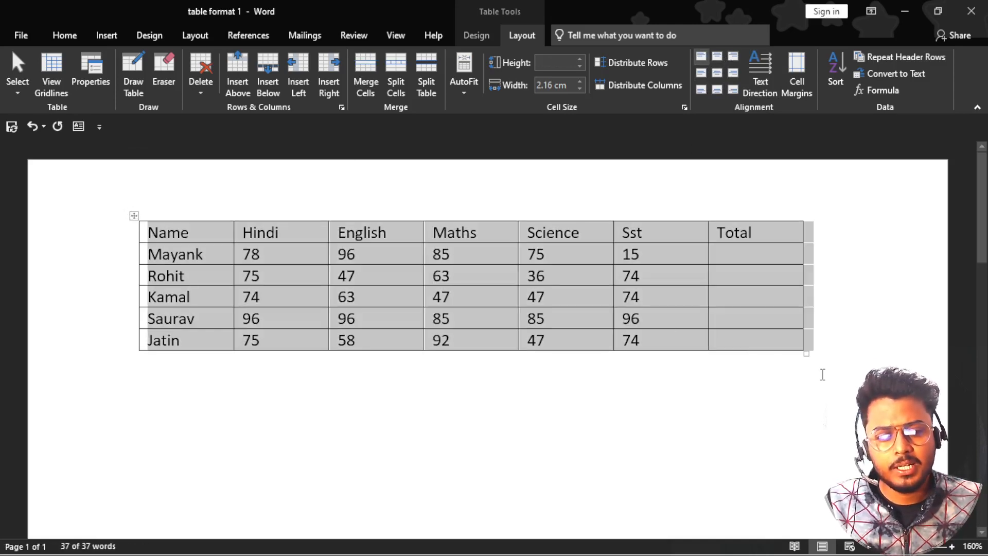
left_click(810, 360)
left_click(195, 232)
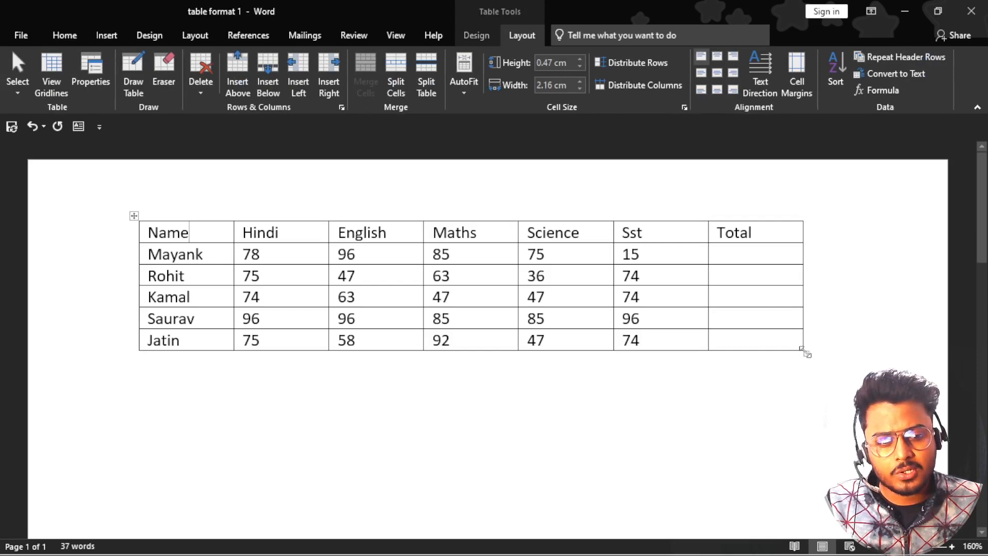
left_click_drag(805, 352, 931, 489)
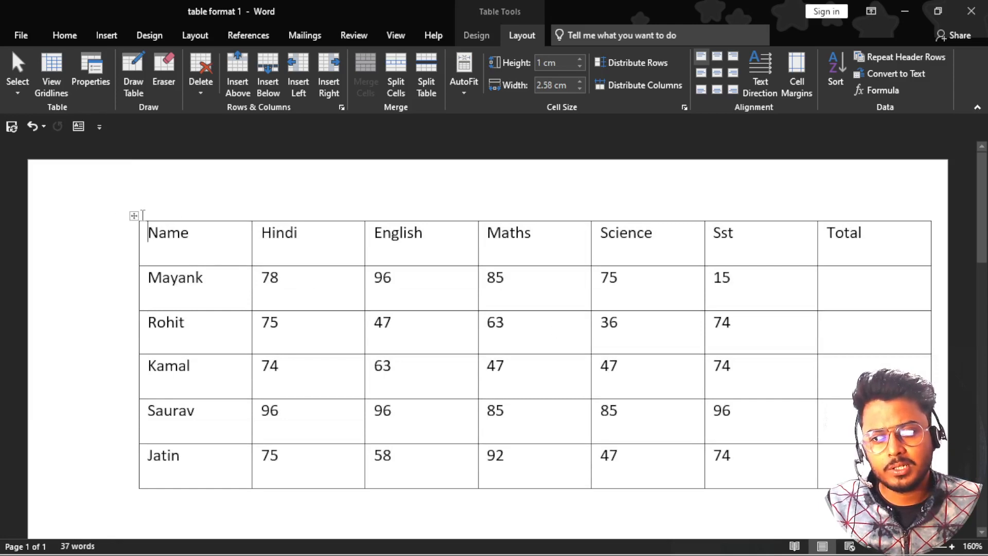
left_click_drag(134, 216, 86, 216)
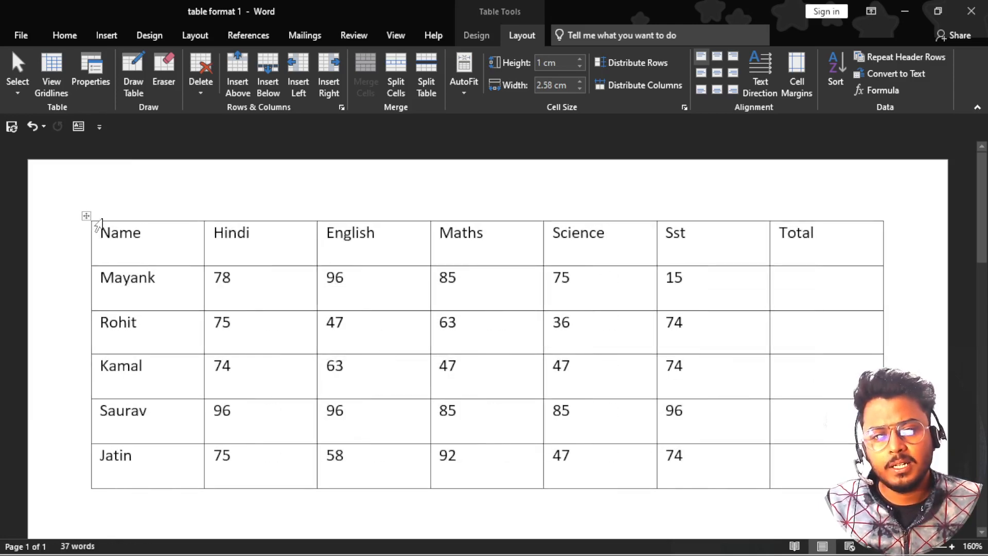
left_click_drag(885, 491, 913, 520)
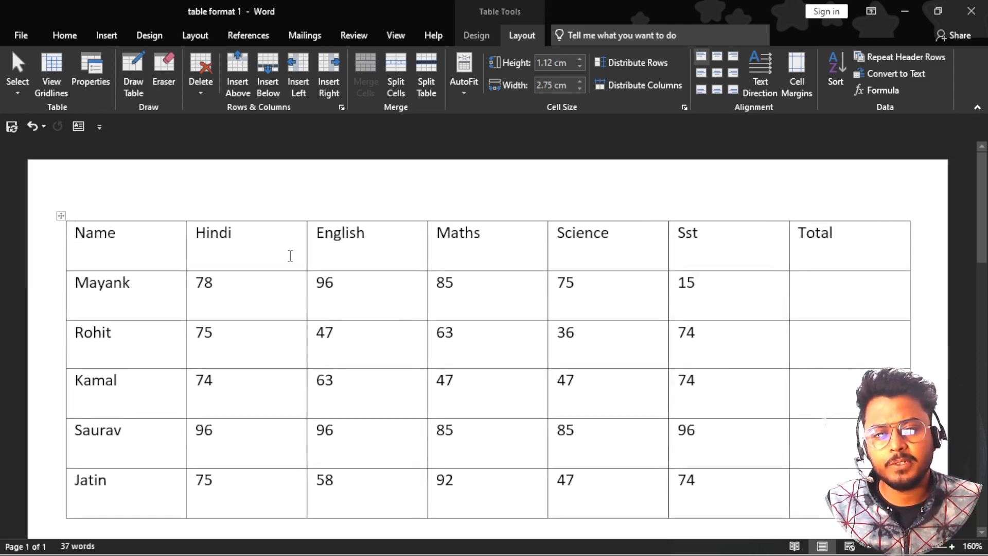
scroll(289, 255, "down", 1)
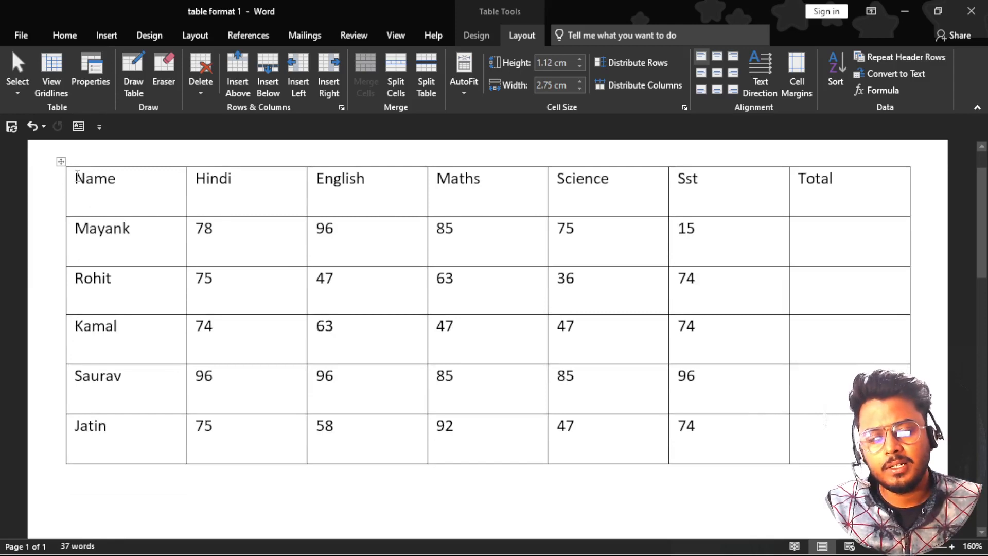
left_click_drag(78, 176, 803, 457)
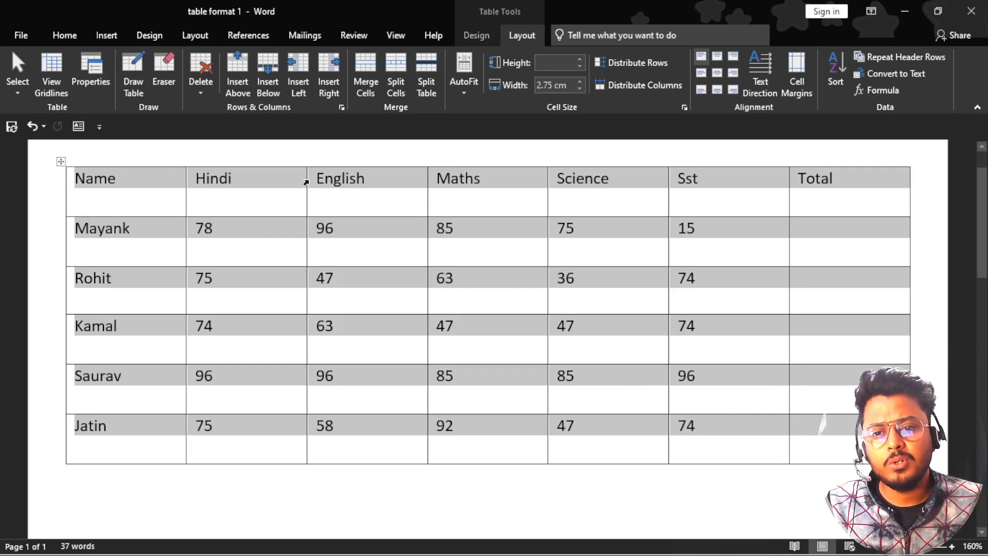
left_click(244, 201)
left_click(123, 179)
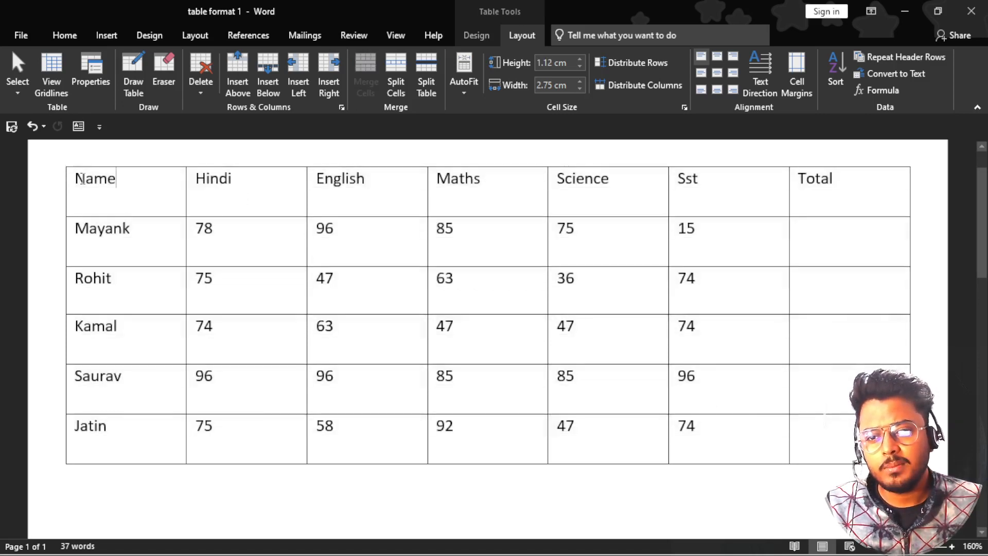
double_click(82, 179)
double_click(226, 179)
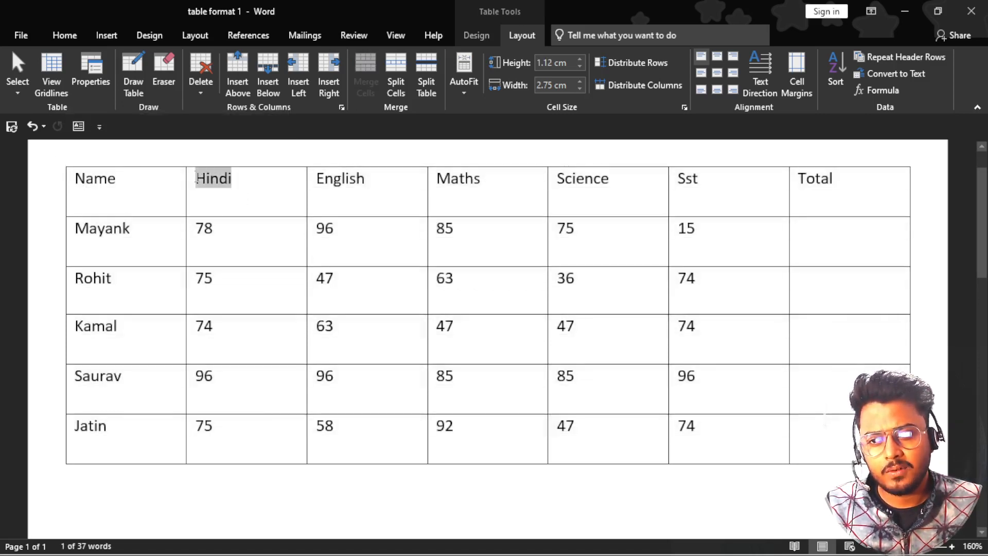
left_click(215, 235)
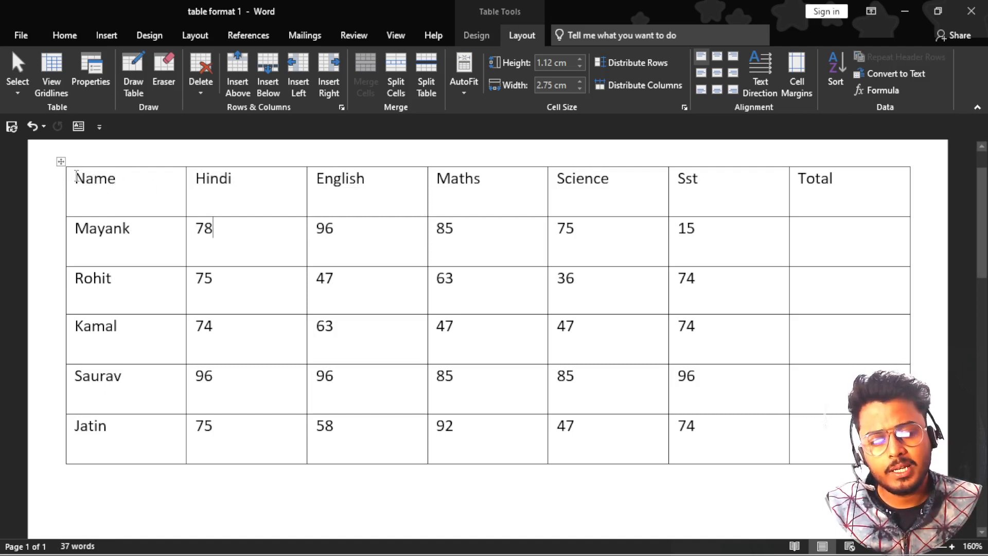
left_click_drag(73, 178, 131, 185)
left_click(128, 183)
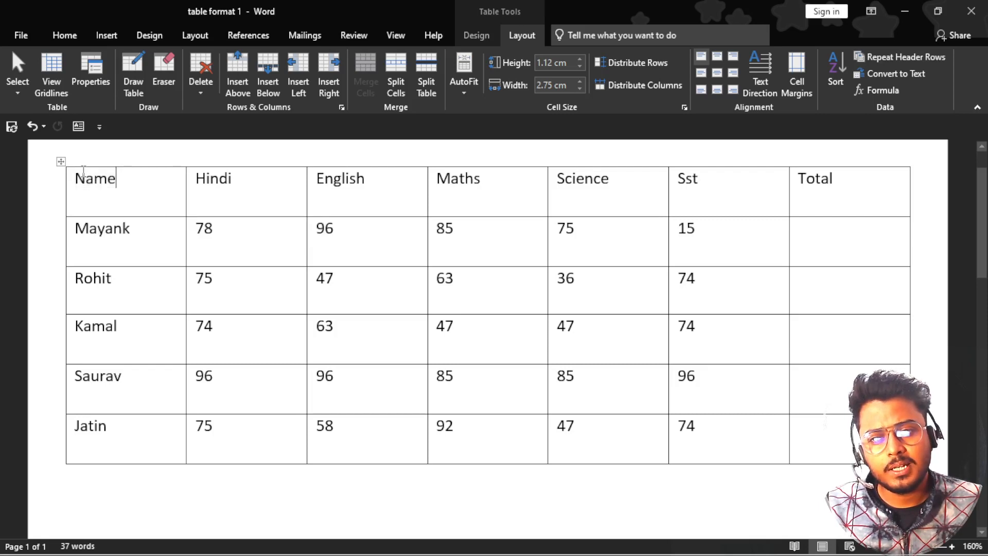
Select all table cells and try aligning their text top center, top right and top left
left_click_drag(73, 177, 795, 418)
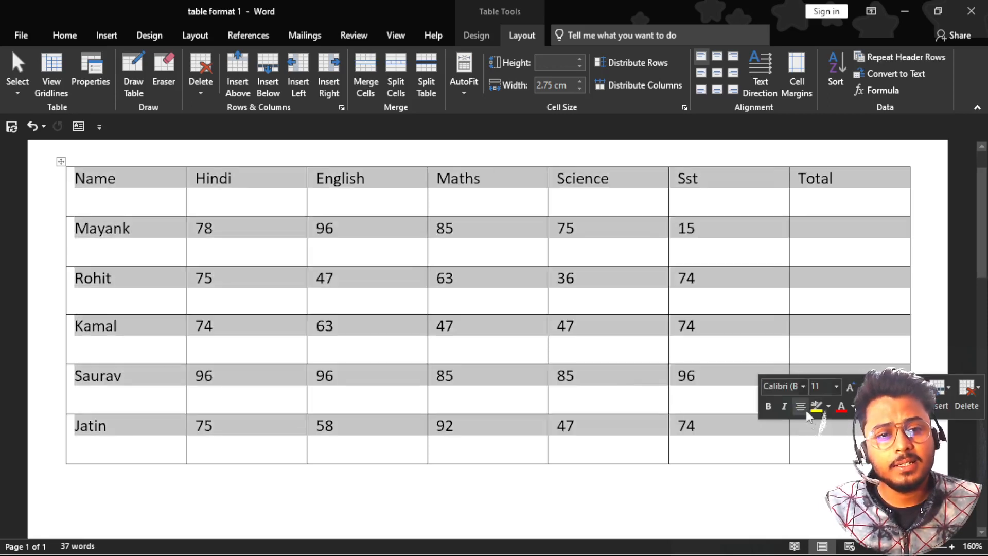
left_click(717, 57)
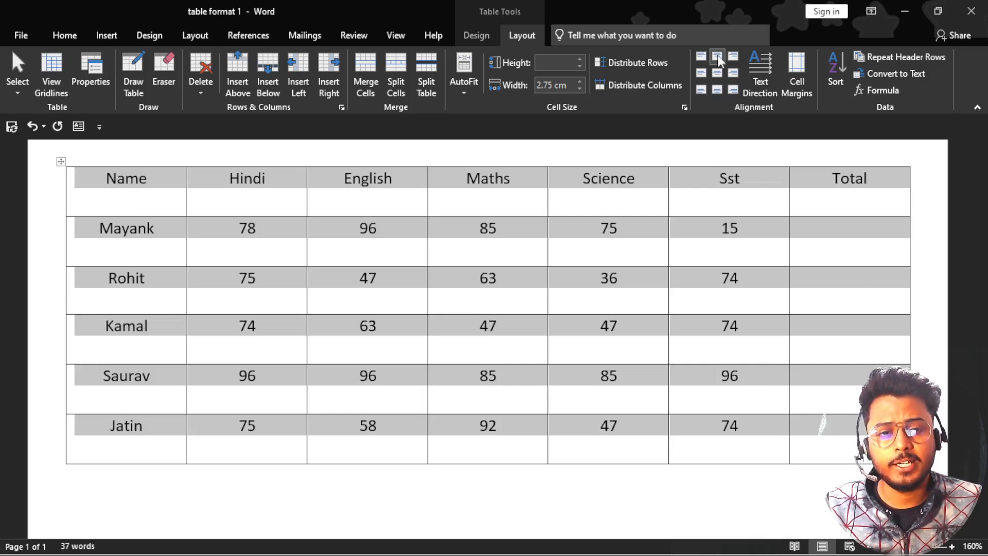
left_click(733, 55)
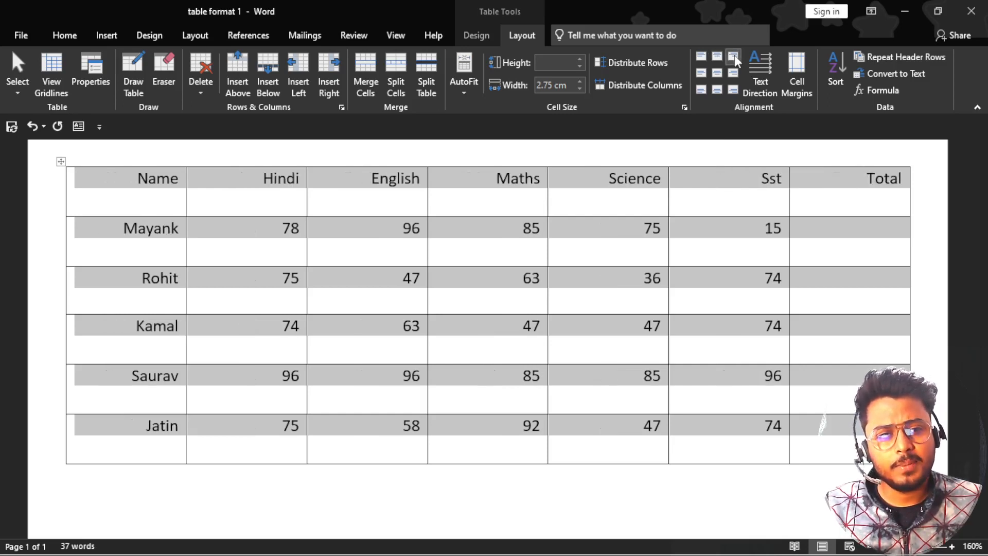
left_click(701, 55)
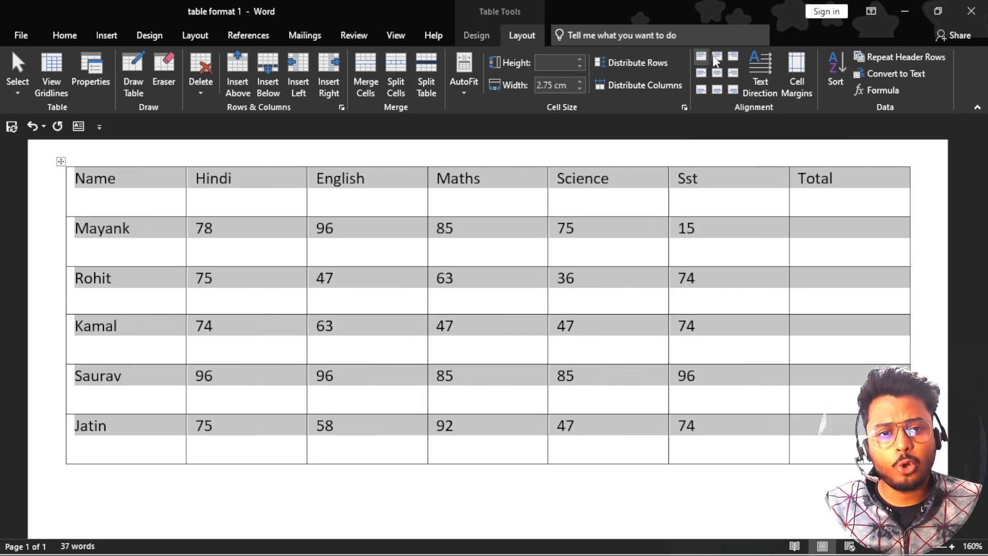
left_click(716, 56)
left_click(734, 55)
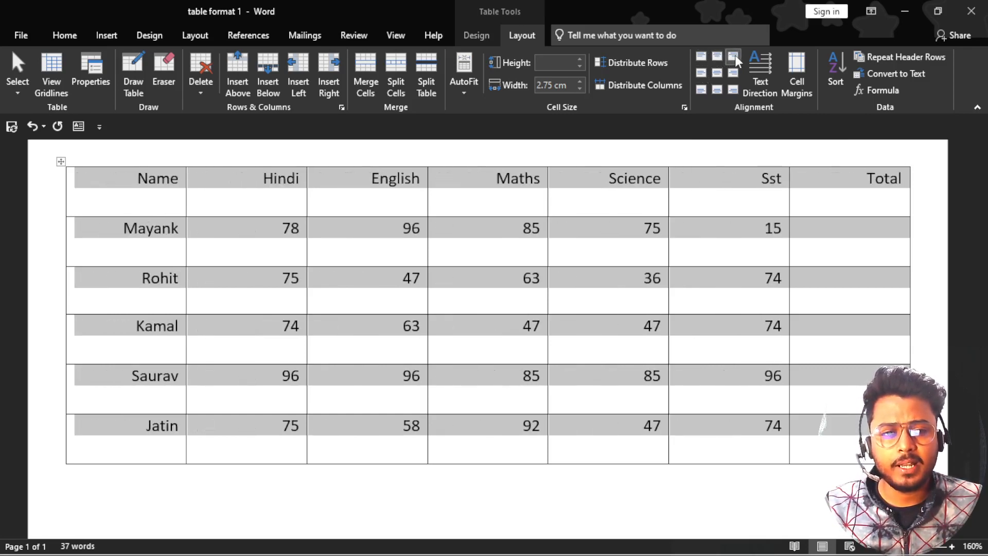
left_click(702, 56)
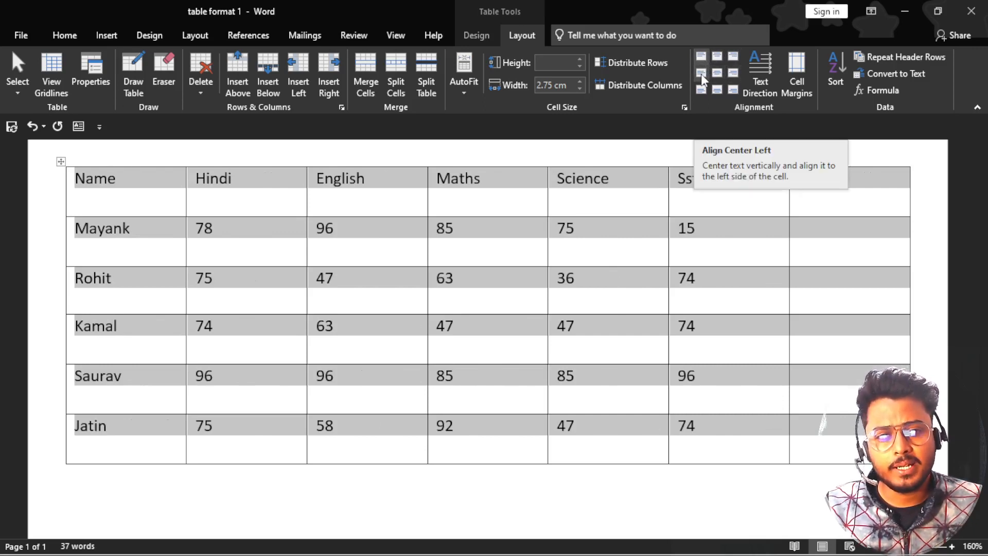
Try the center-left, center, center-right and the three bottom text alignments on the selected table cells
left_click(701, 73)
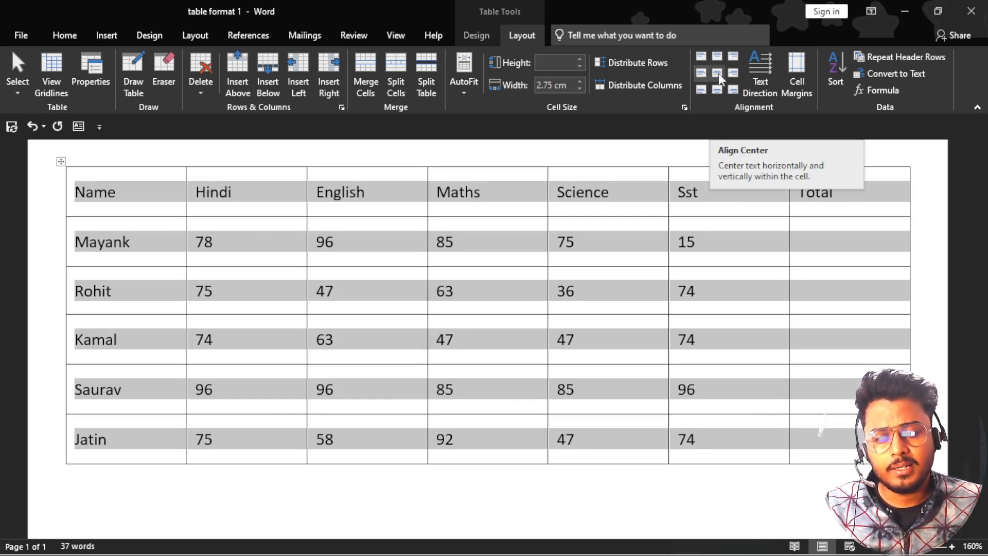
left_click(718, 73)
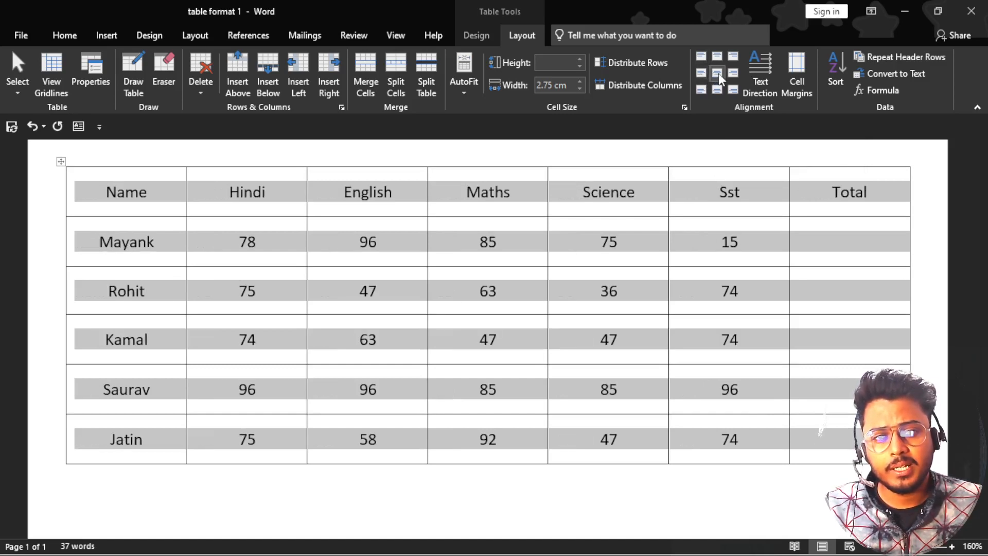
left_click(733, 73)
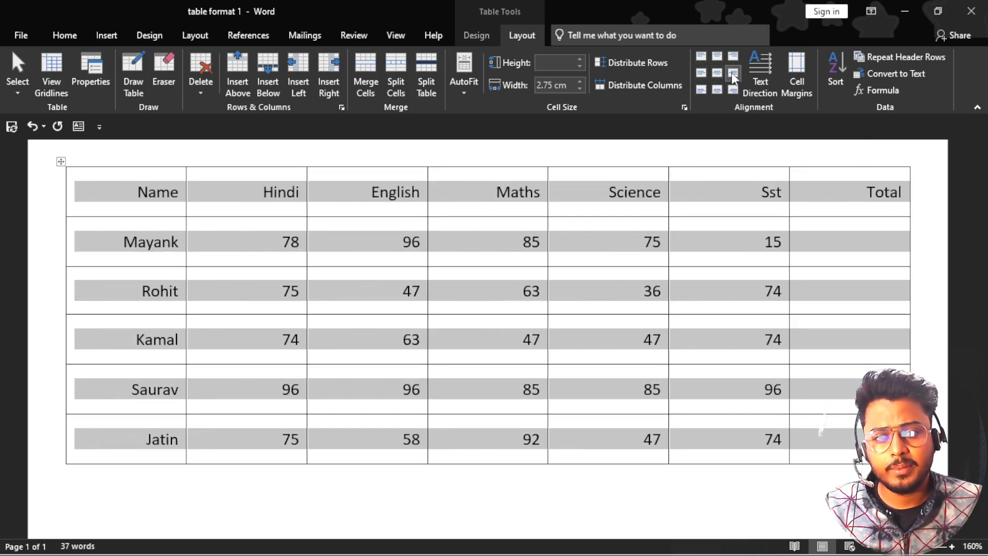
left_click(701, 73)
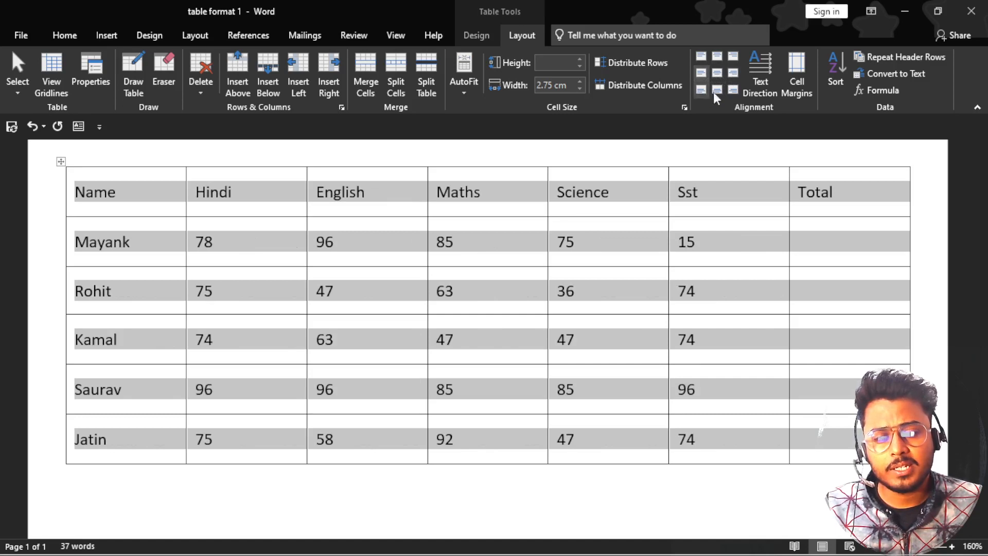
left_click(700, 90)
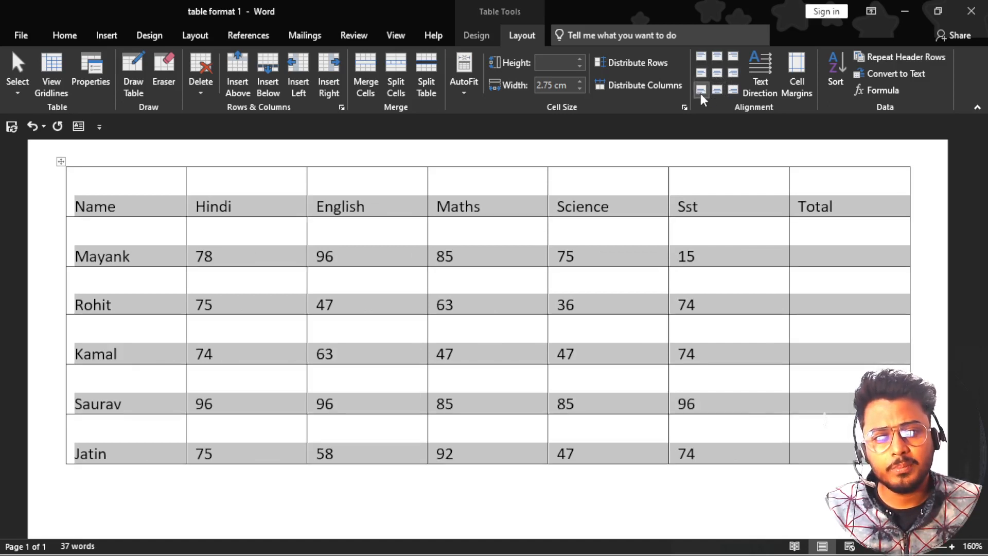
left_click(717, 89)
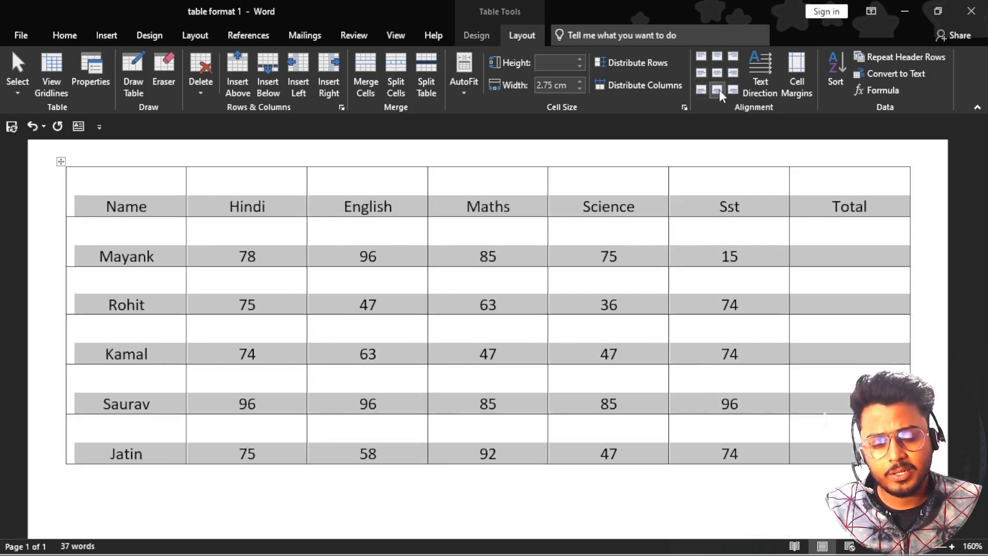
left_click(733, 90)
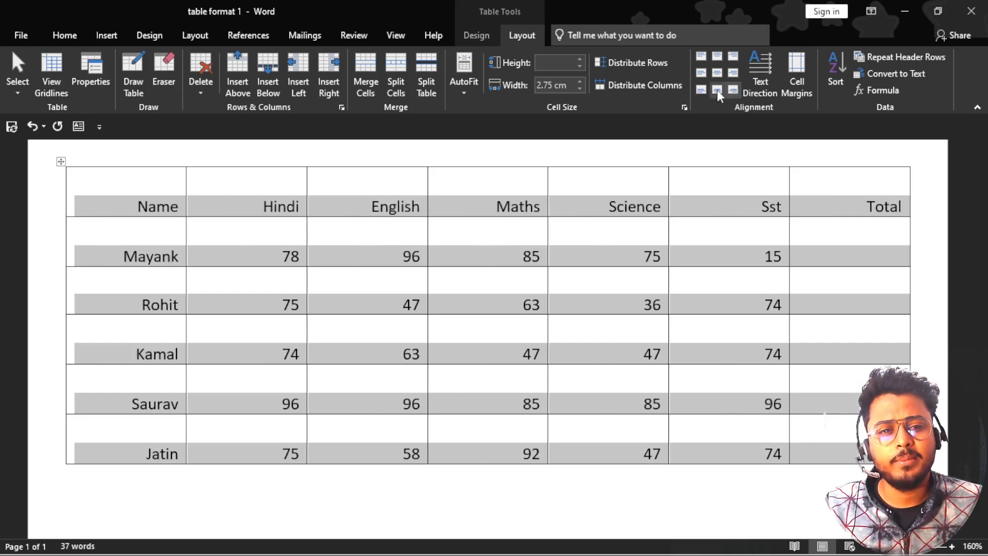
left_click(717, 89)
left_click(700, 90)
Cycle the selected cells through all nine text alignments, ending with Align Center Left
left_click(701, 73)
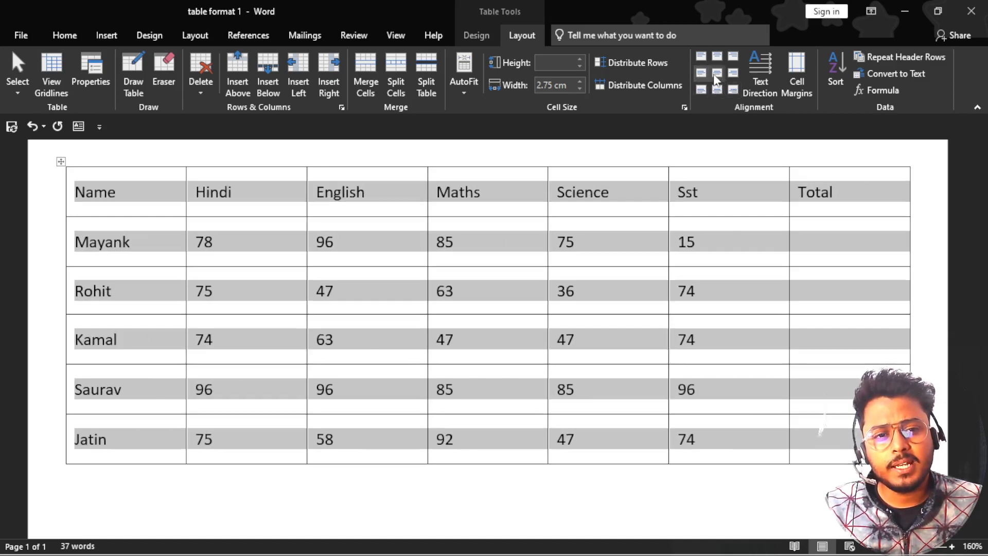
left_click(717, 72)
left_click(733, 72)
left_click(733, 55)
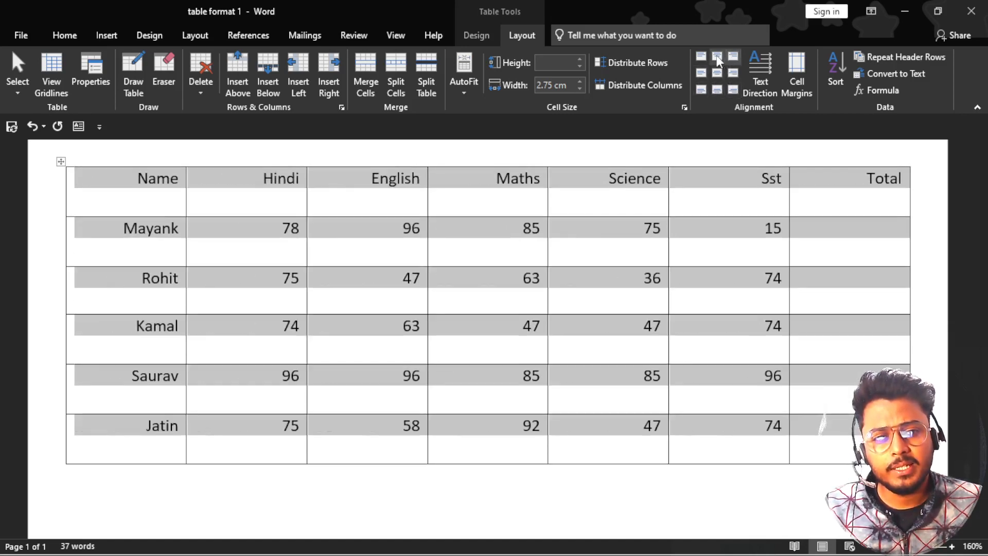
left_click(716, 54)
left_click(704, 55)
left_click(702, 72)
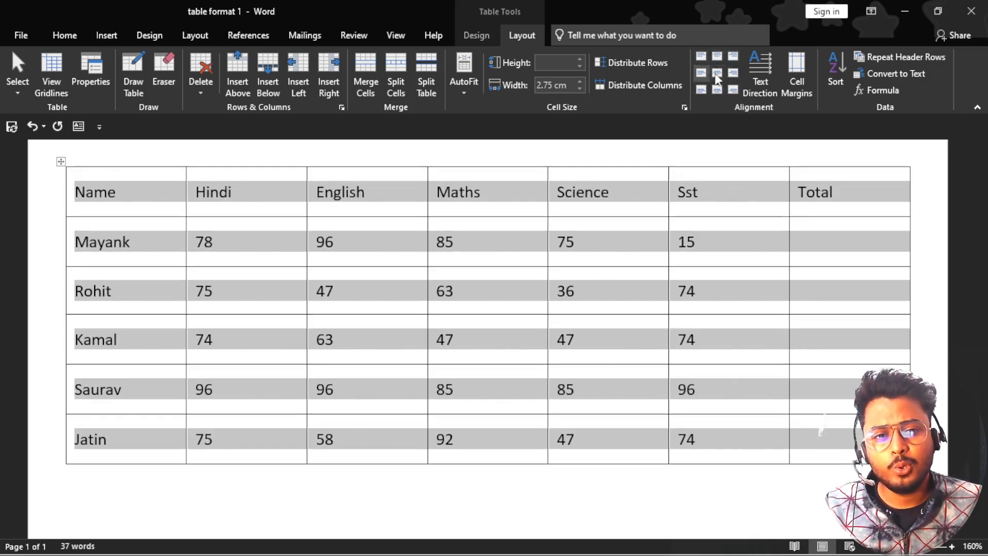
left_click(717, 73)
left_click(733, 73)
left_click(733, 89)
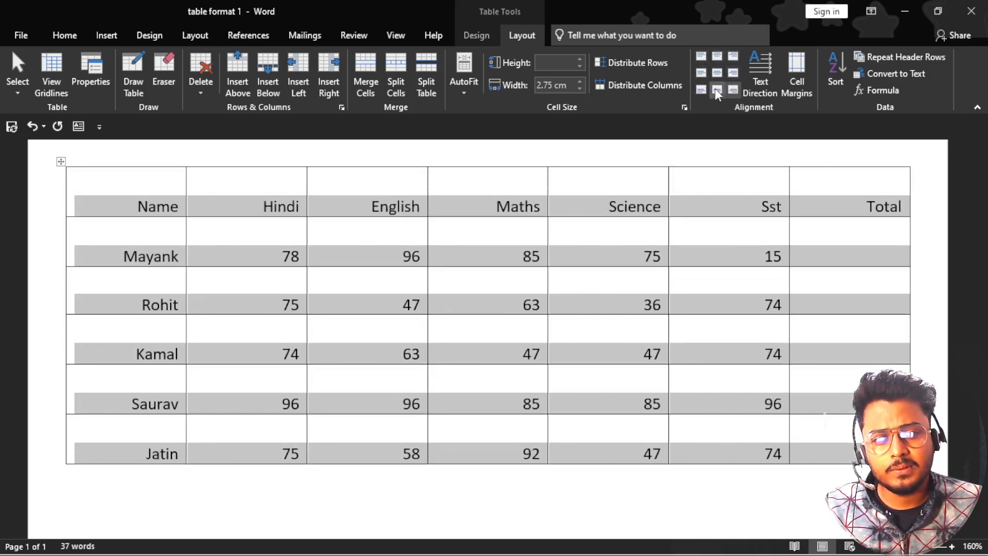
left_click(716, 90)
left_click(700, 89)
left_click(701, 72)
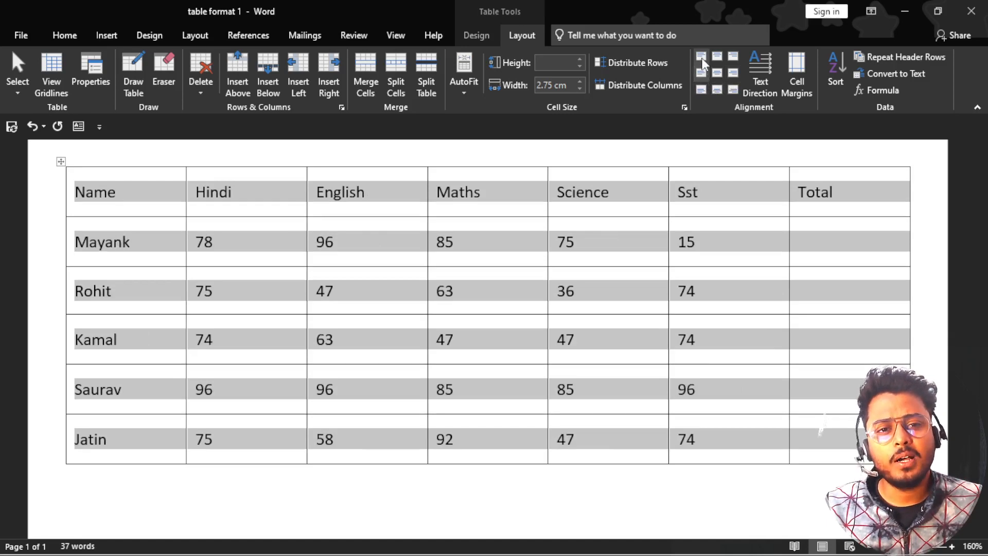
Try the three top alignments and center right on the selected cells, and finish with Align Center
left_click(702, 58)
left_click(717, 55)
left_click(733, 55)
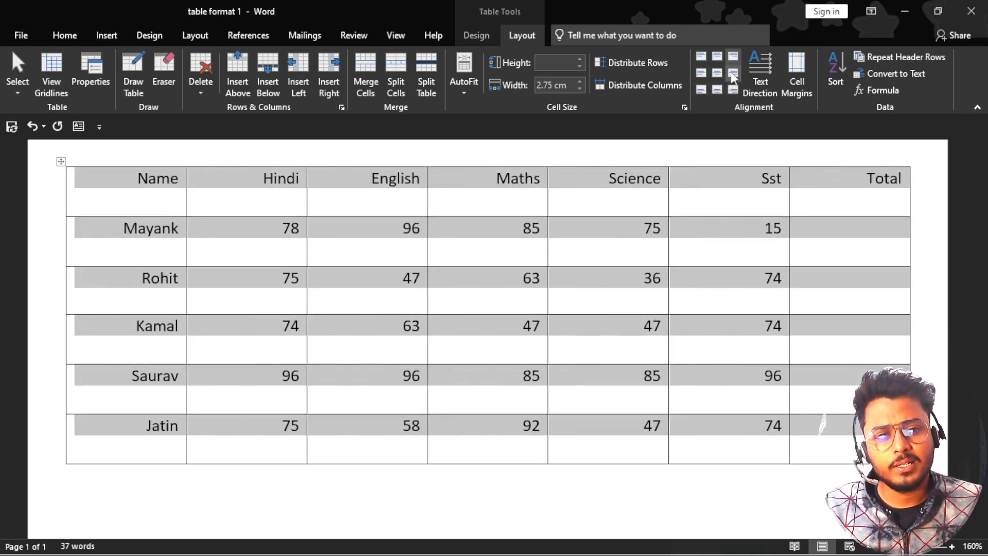
left_click(733, 72)
left_click(717, 72)
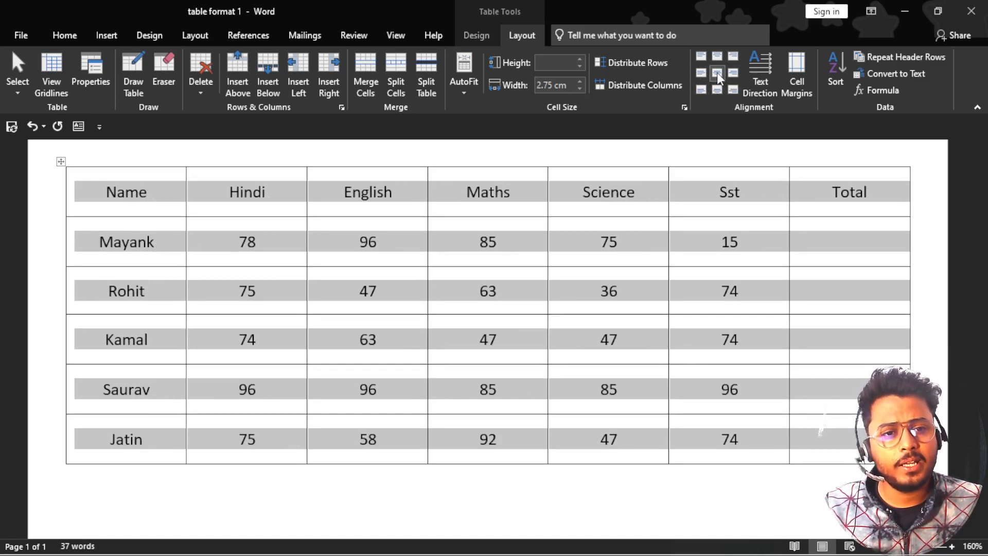
Change the text direction of all selected table cells so the text runs vertically from bottom to top
left_click(766, 86)
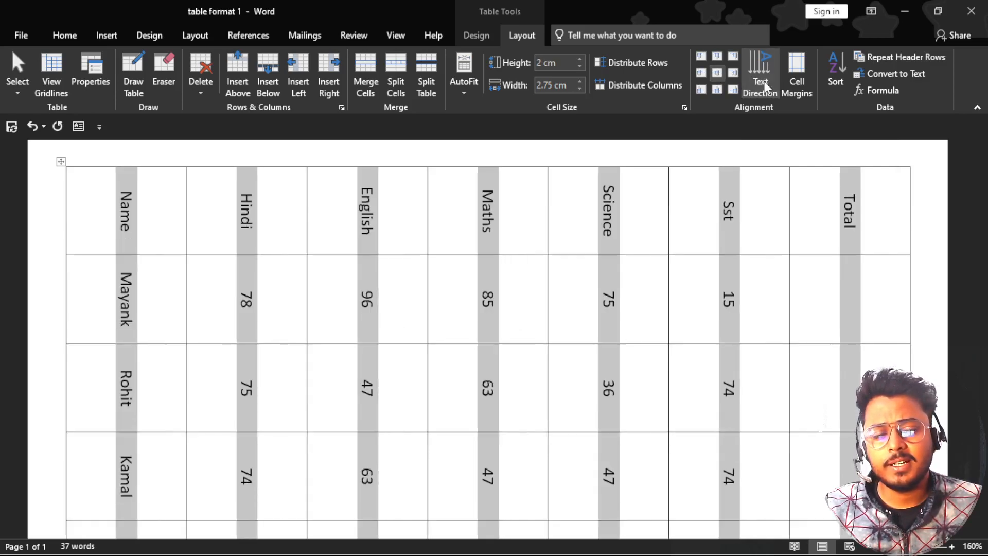
left_click(766, 87)
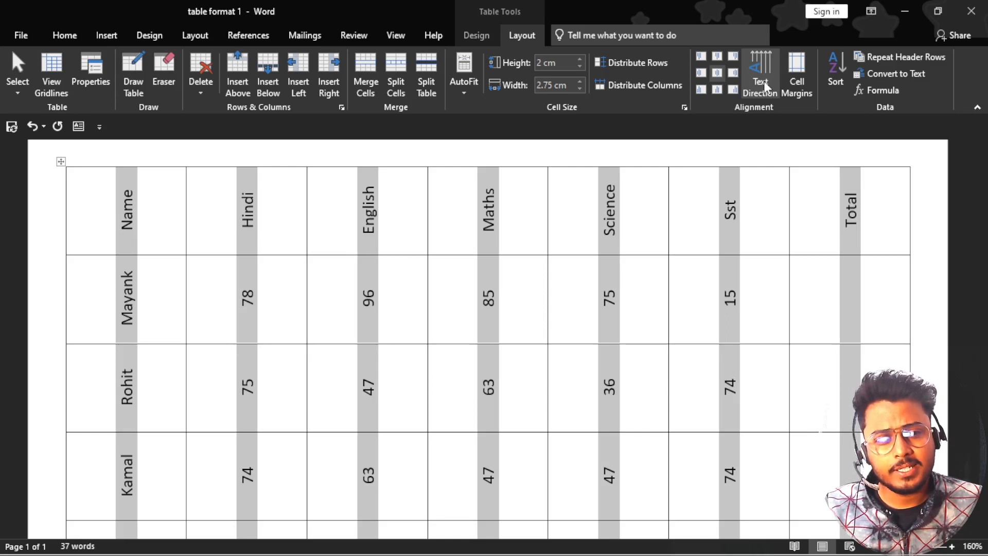
Cycle the text direction of all selected table cells through the vertical orientations, finish with horizontal text, and deselect the table
left_click(765, 87)
left_click(766, 87)
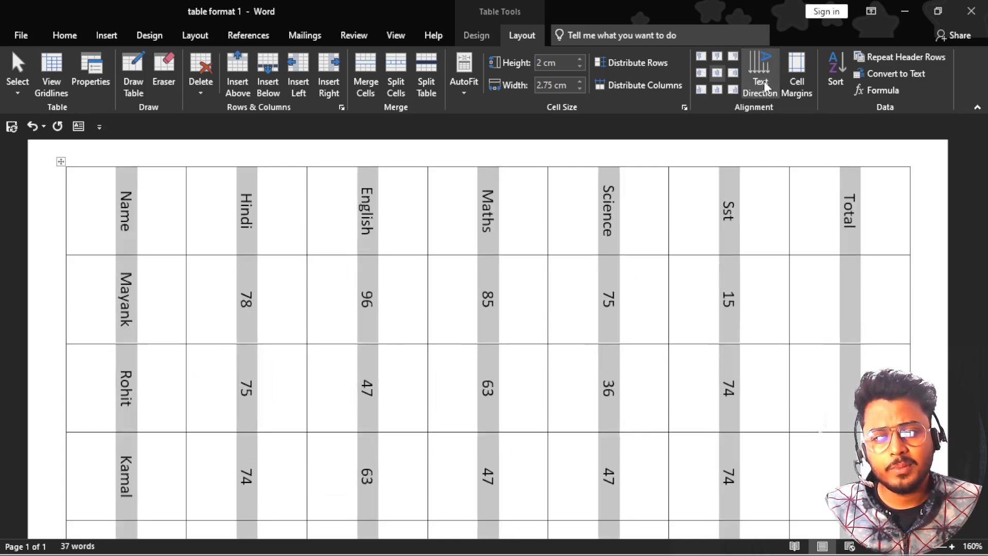
left_click(766, 86)
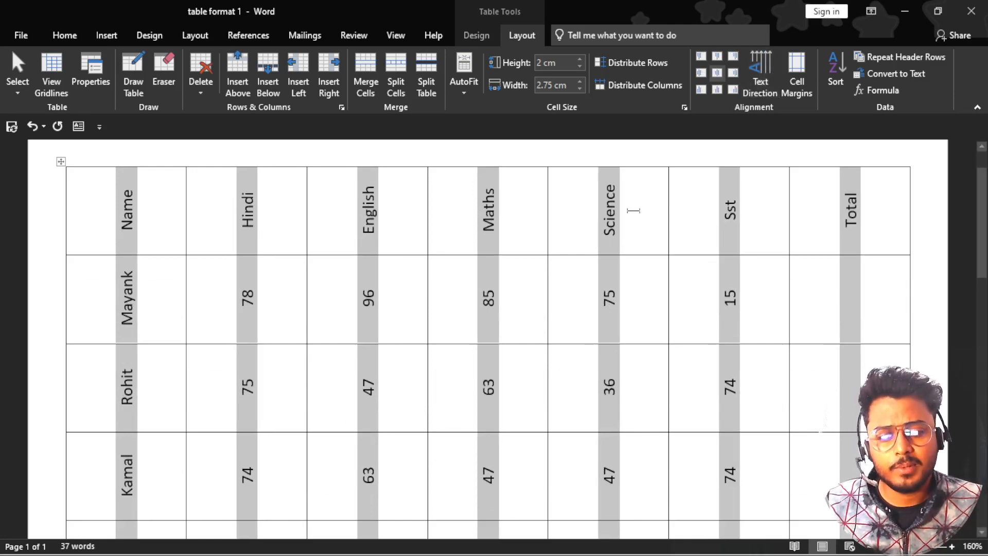
scroll(760, 314, "down", 6)
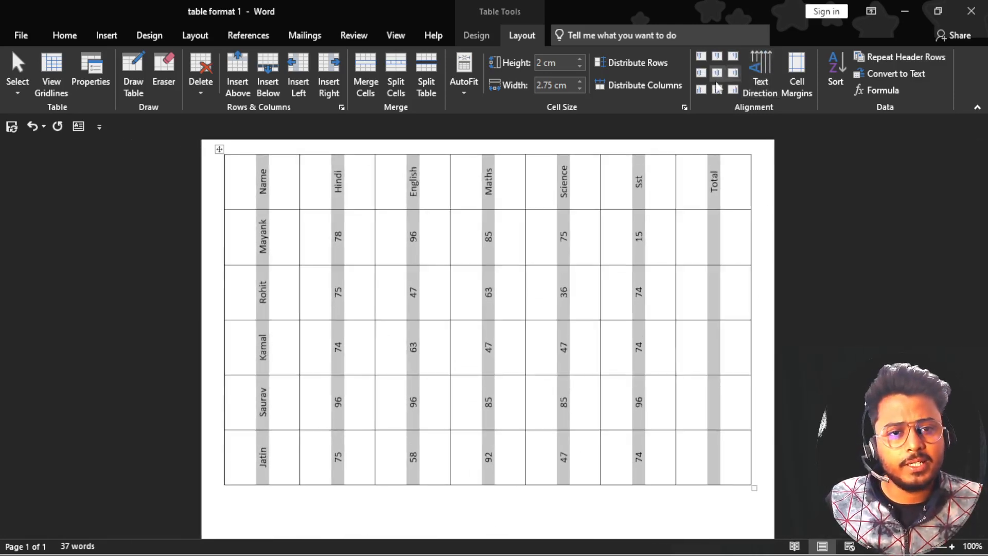
left_click(761, 67)
left_click(761, 66)
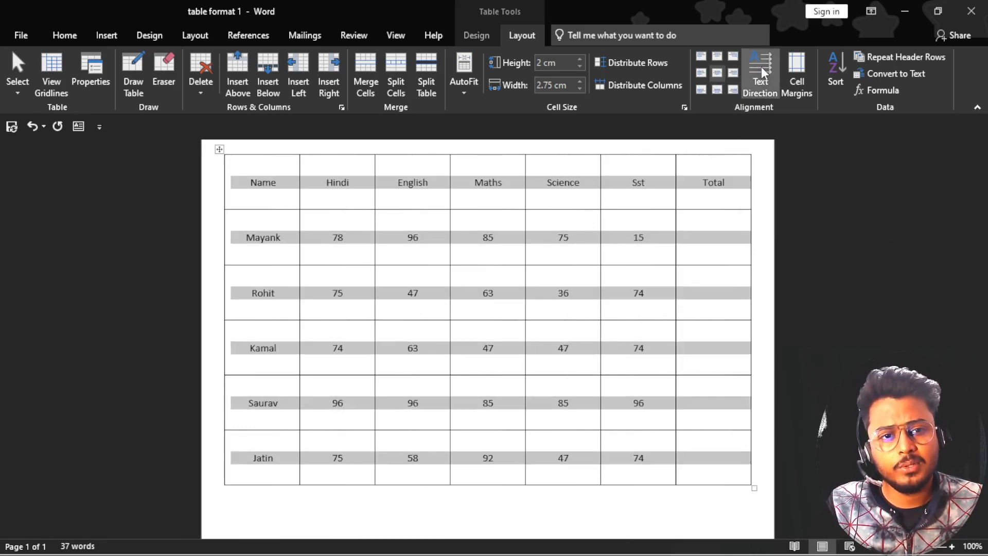
left_click(760, 66)
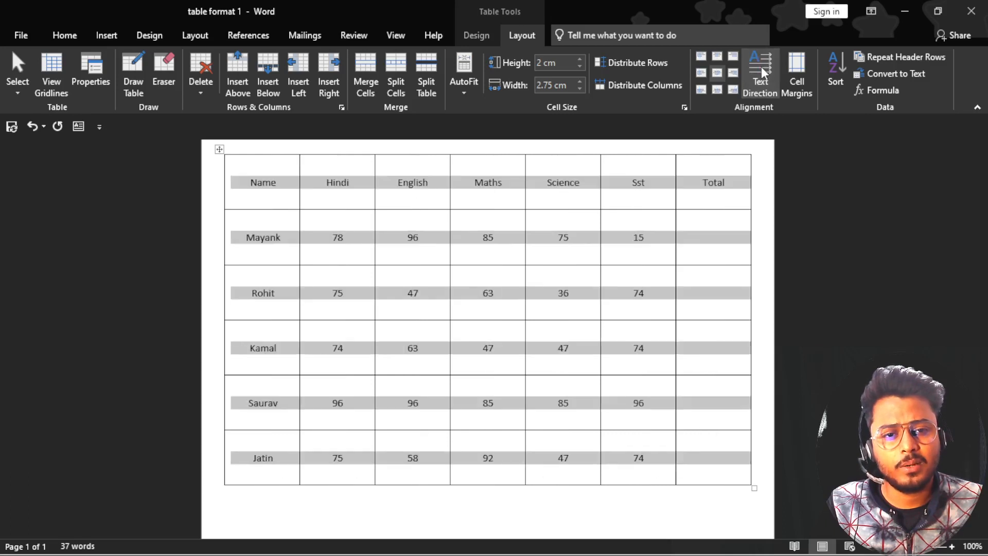
left_click(387, 284)
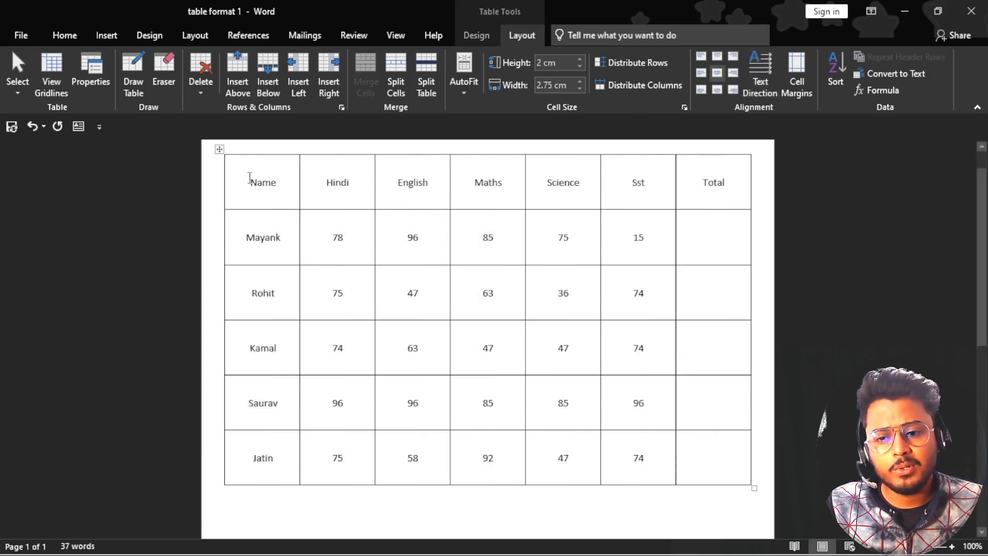
Select the whole Name column and try all nine text alignments on it, from Align Top Left to Align Bottom Right
left_click_drag(249, 177, 268, 466)
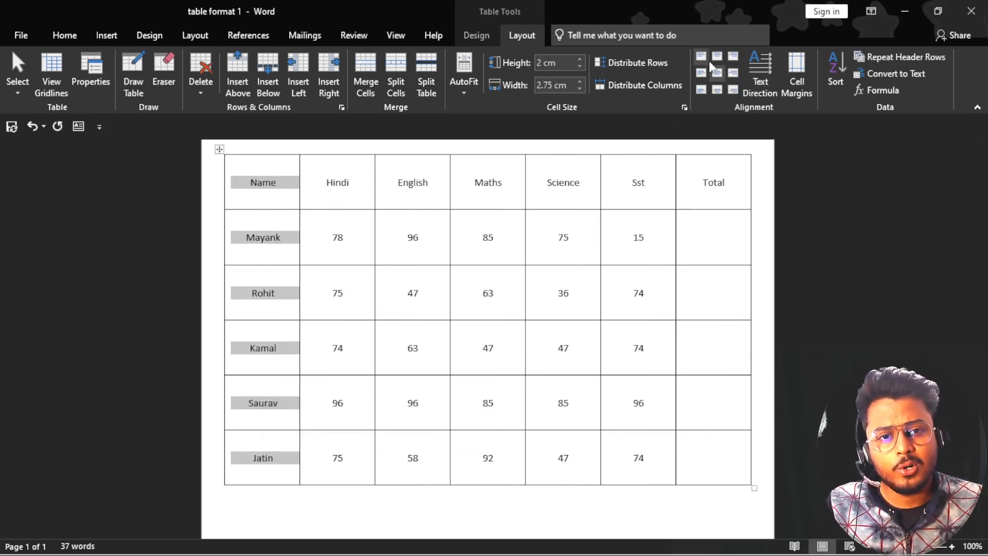
left_click(702, 56)
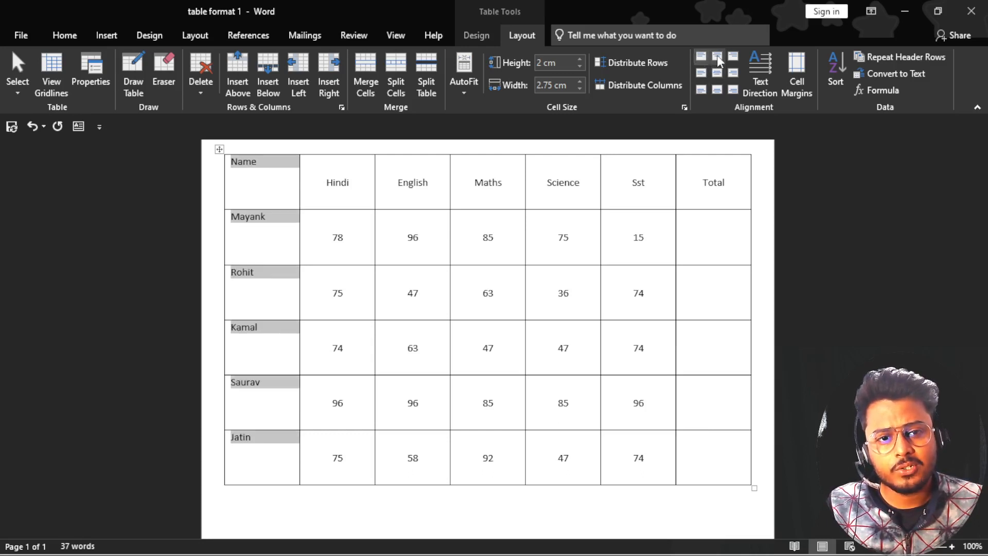
left_click(717, 54)
left_click(733, 55)
left_click(733, 73)
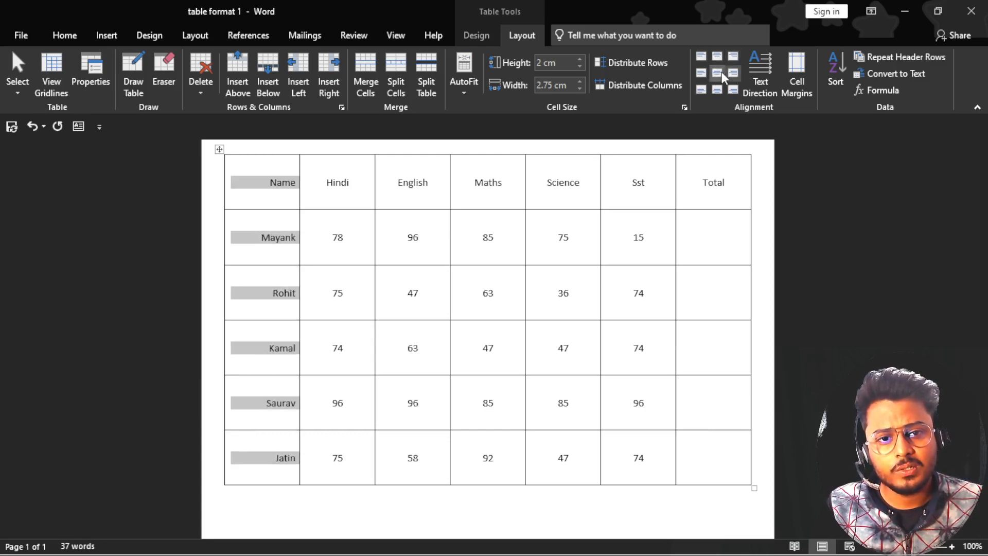
left_click(721, 72)
left_click(701, 73)
left_click(701, 90)
left_click(717, 89)
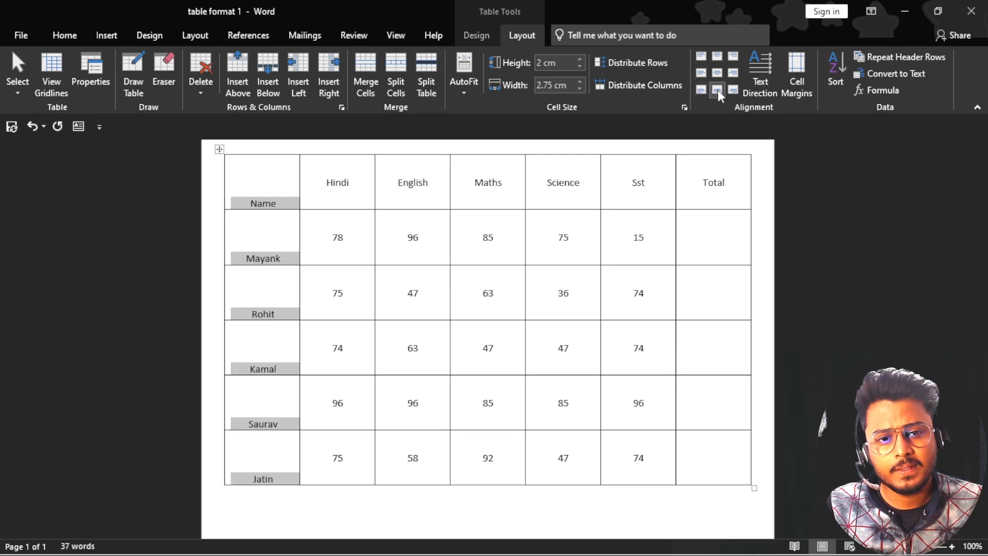
left_click(731, 89)
Cycle the Name column through the bottom, top and center alignments again, ending with Align Center
left_click(716, 89)
left_click(702, 89)
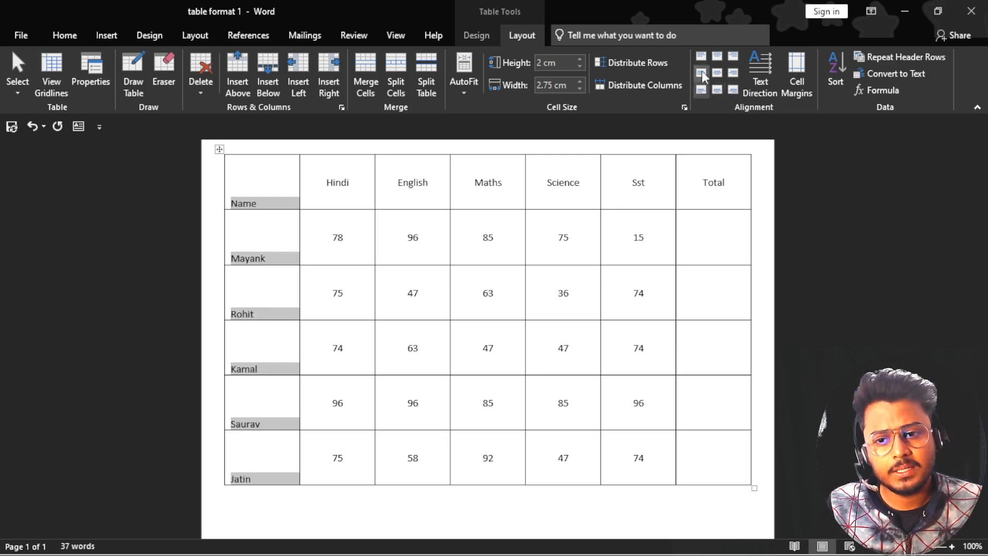
left_click(701, 57)
left_click(717, 55)
left_click(732, 56)
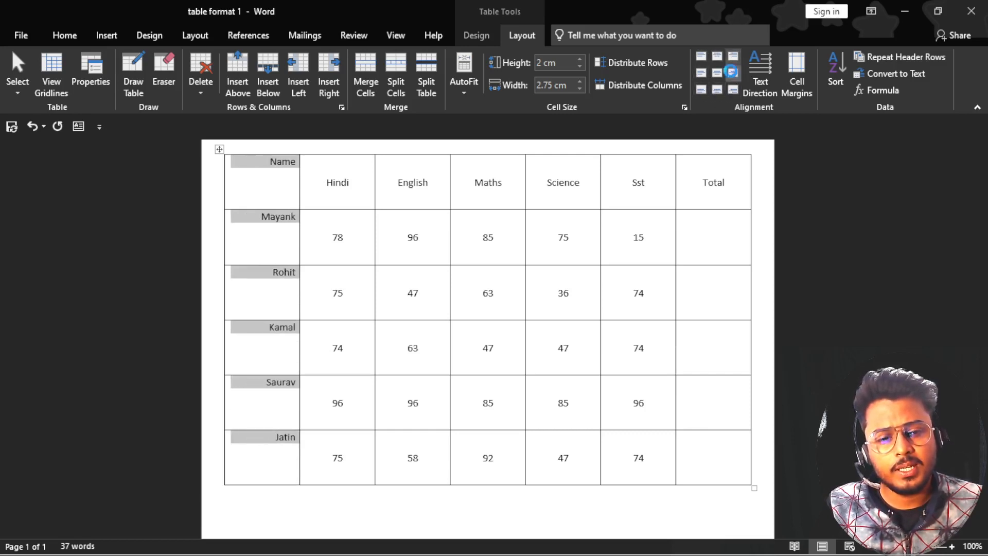
left_click(733, 73)
left_click(716, 73)
left_click(701, 73)
left_click(701, 89)
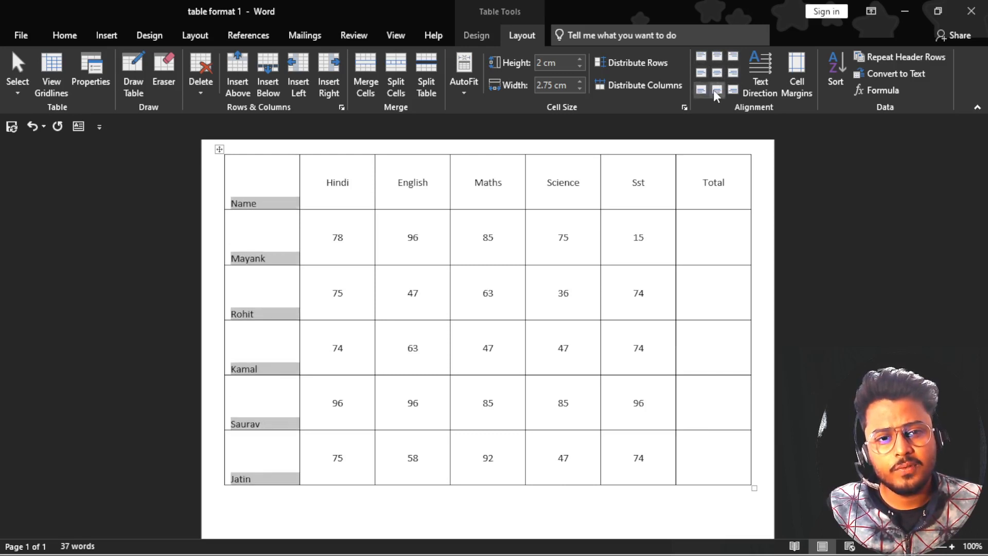
left_click(717, 89)
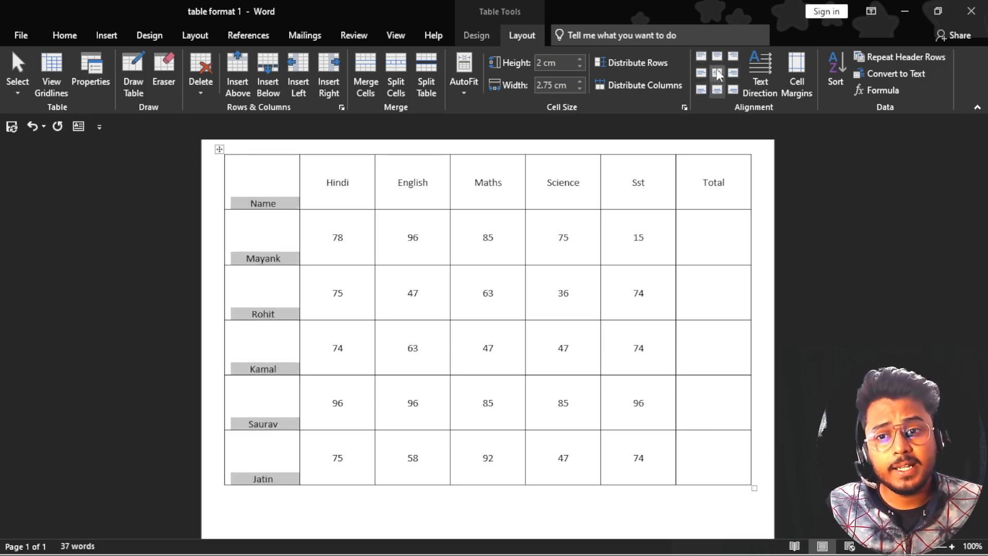
left_click(717, 72)
Rotate the Name column's text through the vertical text directions and bring it back to horizontal
left_click(758, 75)
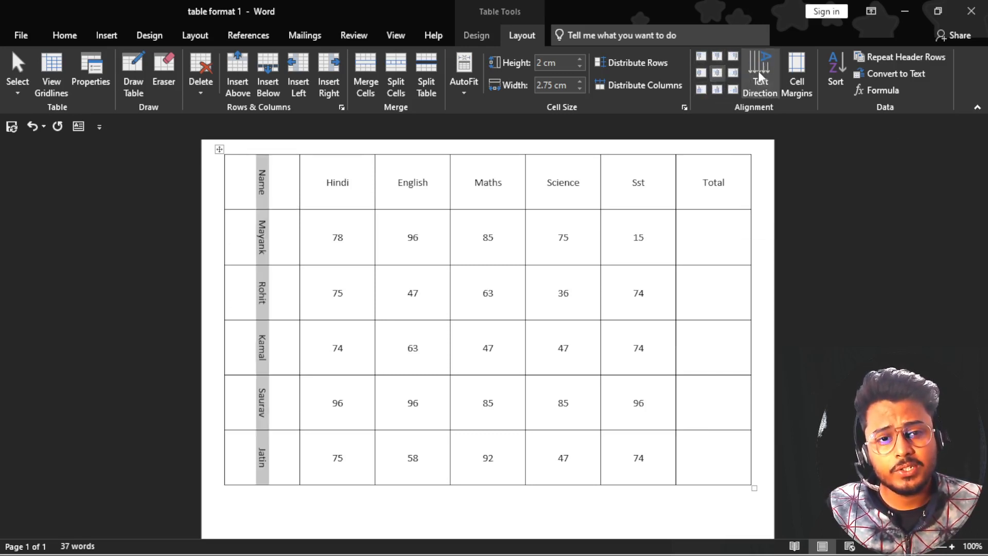
left_click(758, 70)
left_click(757, 70)
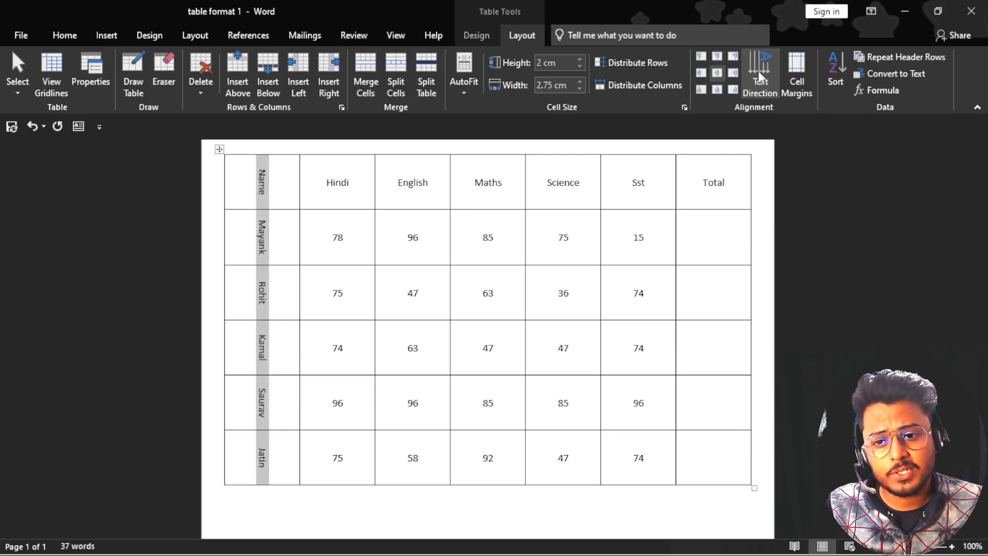
left_click(758, 70)
left_click(758, 70)
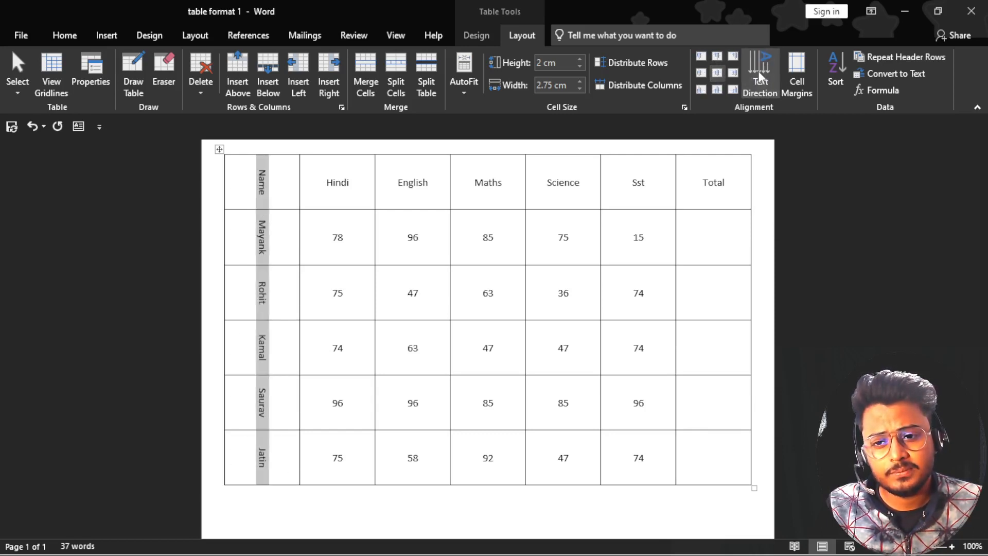
left_click(758, 70)
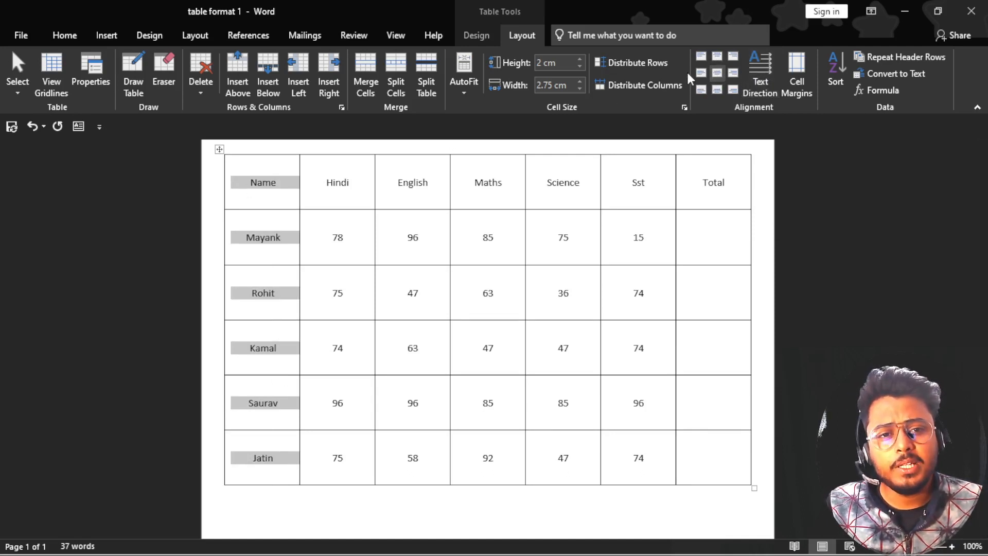
Align the Name column's text top left, and set only the Name heading cell to Align Top Right
left_click(705, 53)
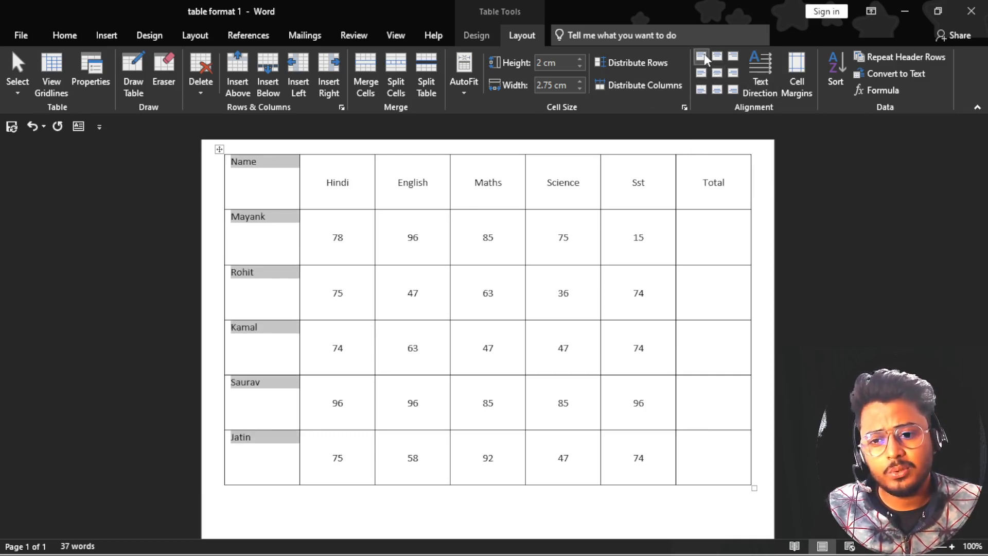
left_click(245, 170)
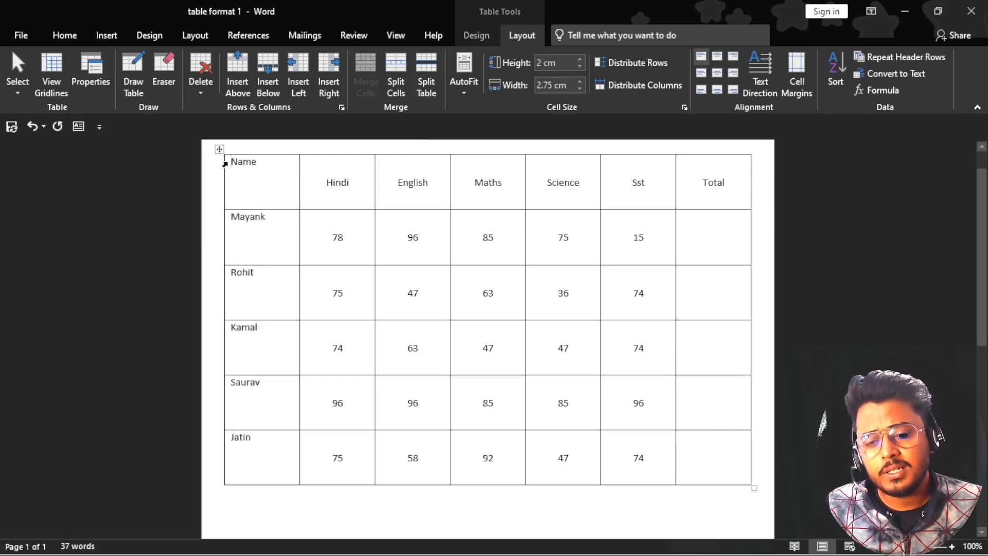
scroll(225, 163, "up", 5)
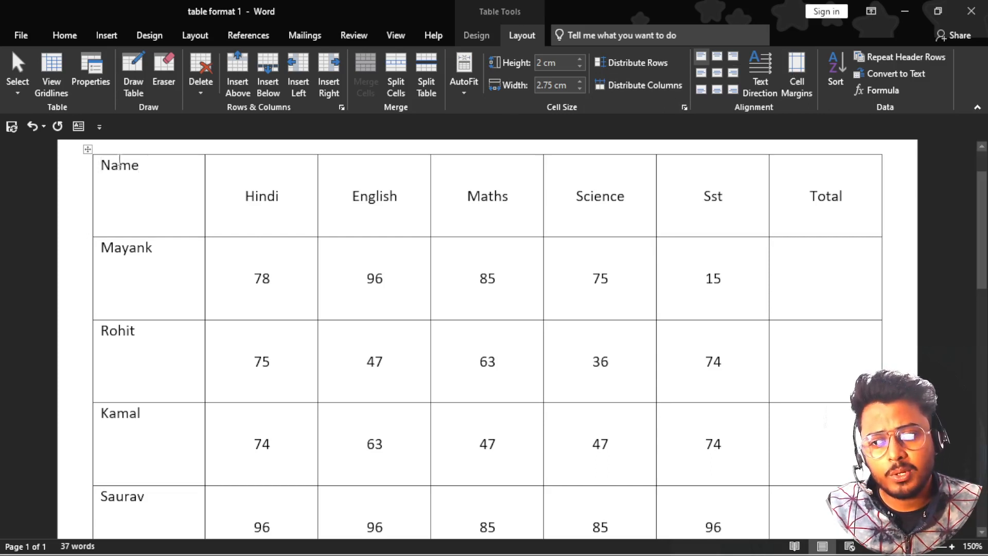
left_click(733, 58)
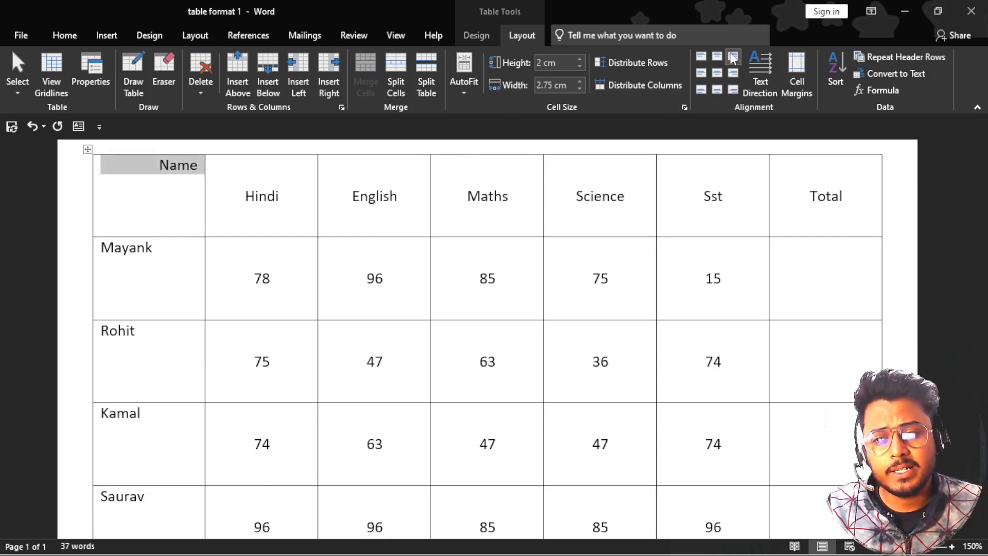
Try the top center, center, bottom right and bottom center alignments on the Name heading cell, ending with Align Center Right
left_click(201, 169)
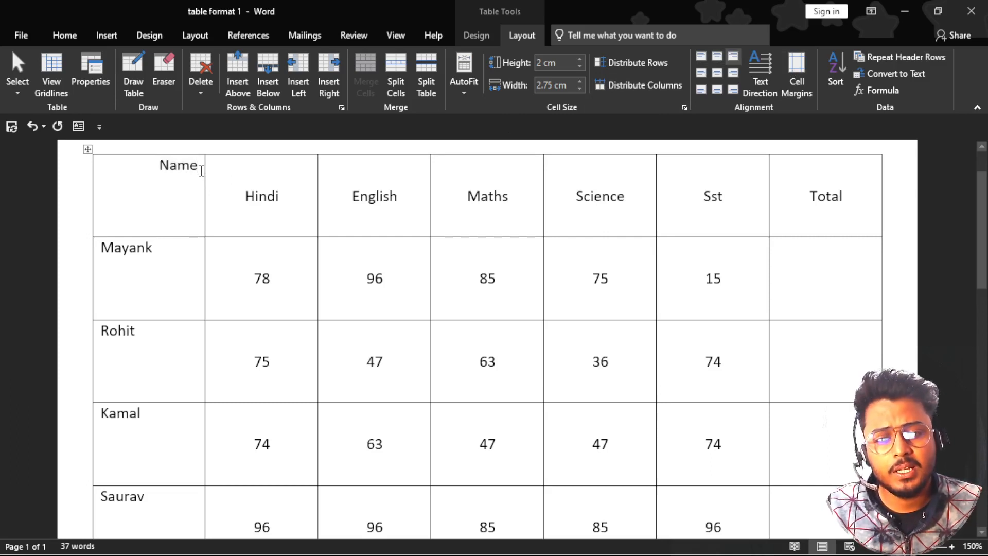
left_click(717, 75)
left_click(717, 56)
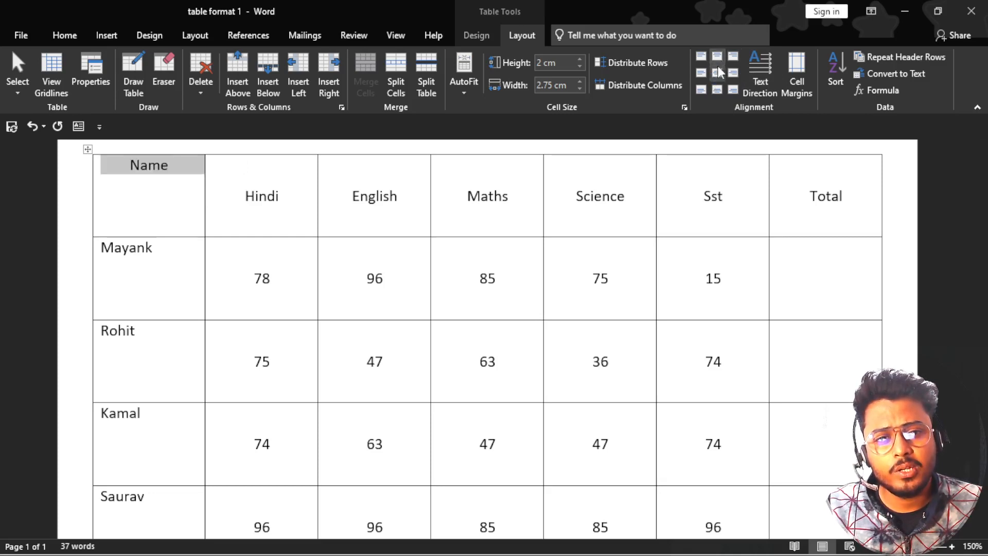
left_click(717, 72)
left_click(733, 73)
left_click(732, 90)
left_click(717, 89)
left_click(731, 73)
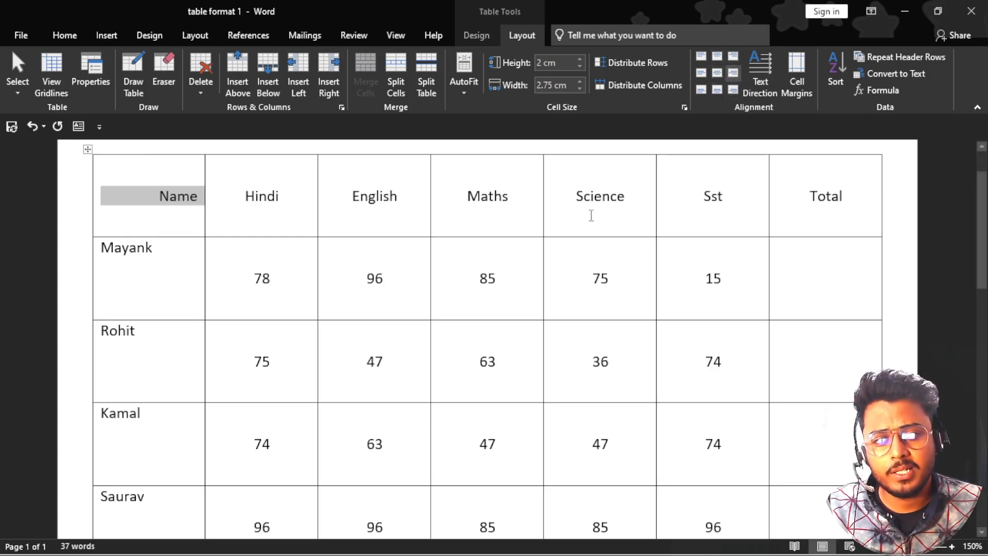
Try the bottom center, top center, top left and center left alignments on the Science heading cell, ending with Align Center
left_click(624, 195)
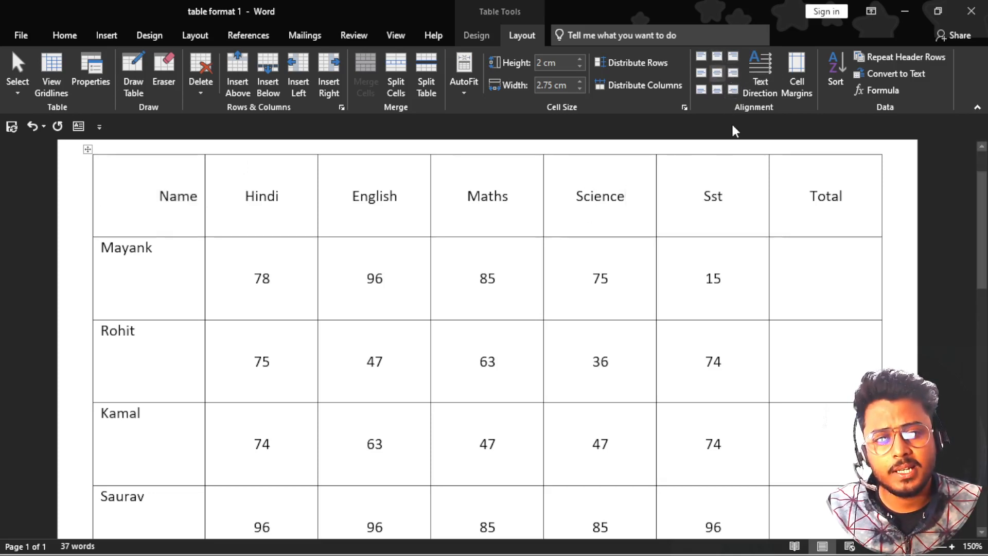
left_click(717, 90)
left_click(717, 72)
left_click(718, 57)
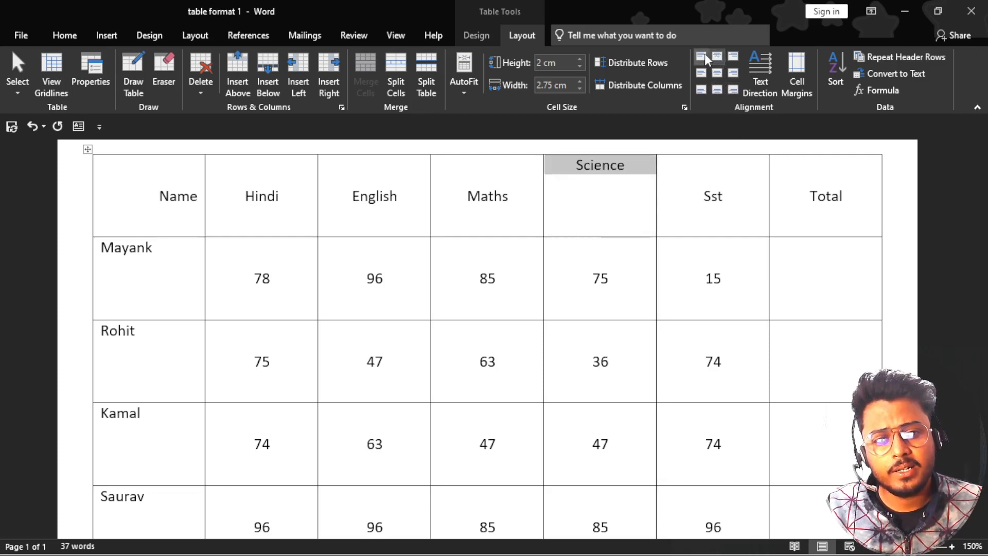
left_click(703, 55)
left_click(701, 72)
left_click(715, 73)
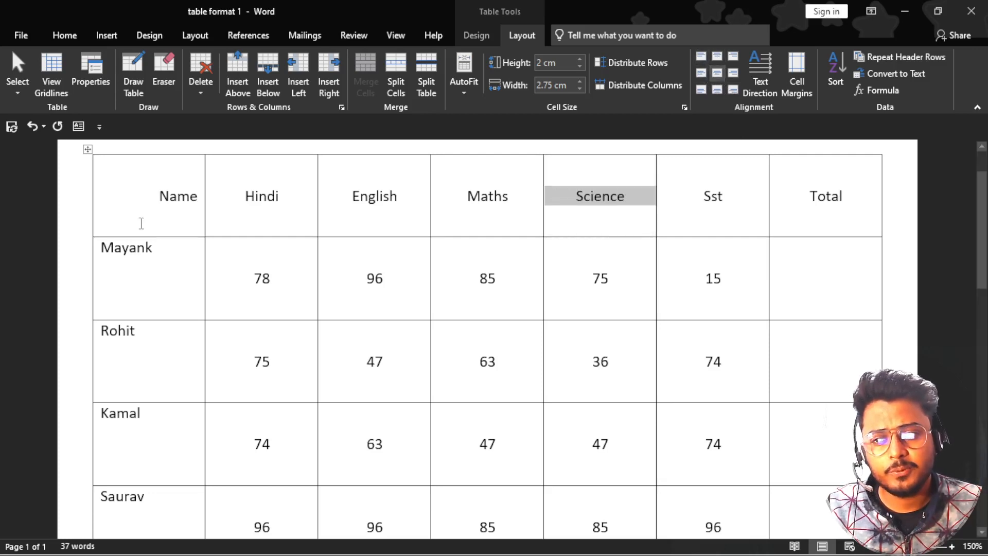
Cycle the Name heading cell around the outer text alignments, starting at Align Top Center and ending with Align Top Right
left_click(180, 197)
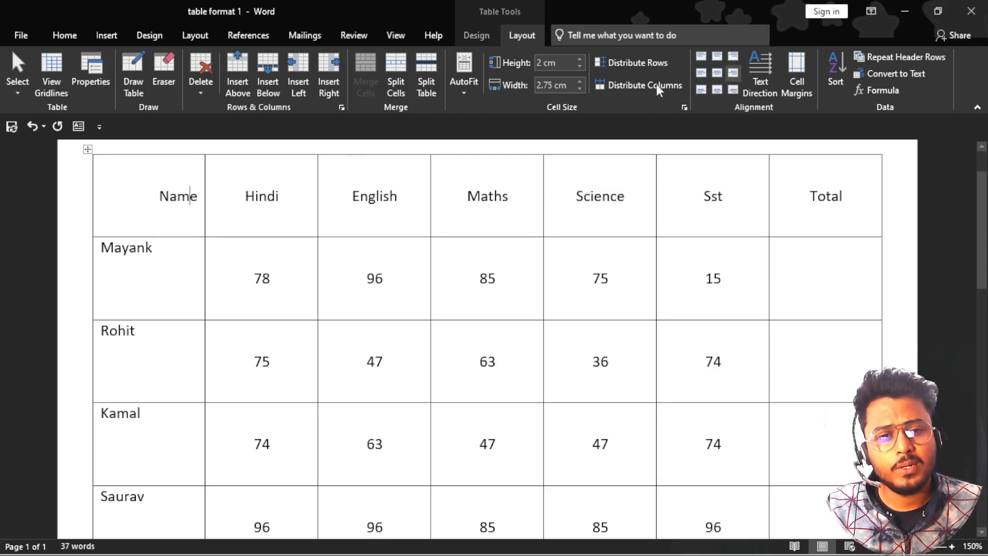
left_click(717, 58)
left_click(733, 55)
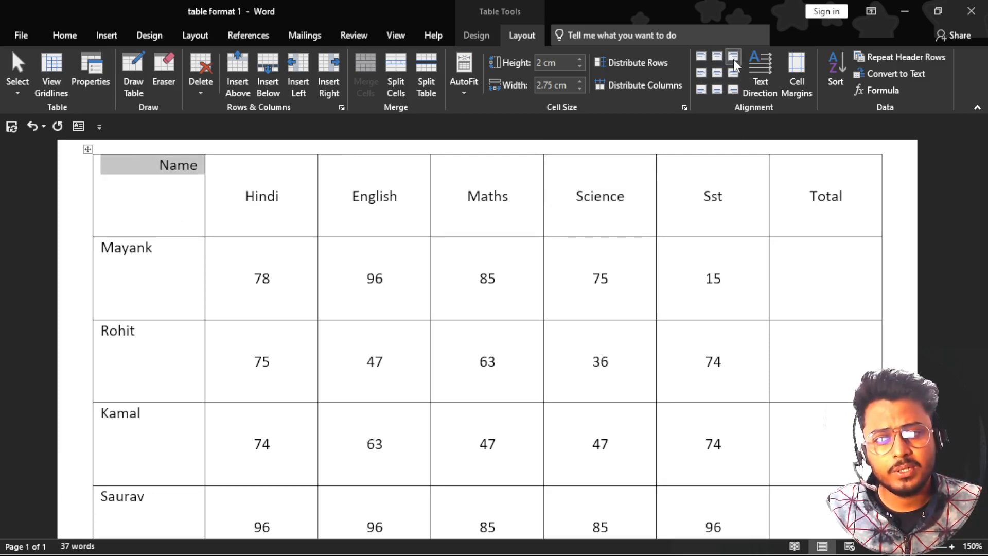
left_click(733, 72)
left_click(732, 90)
left_click(717, 90)
left_click(700, 89)
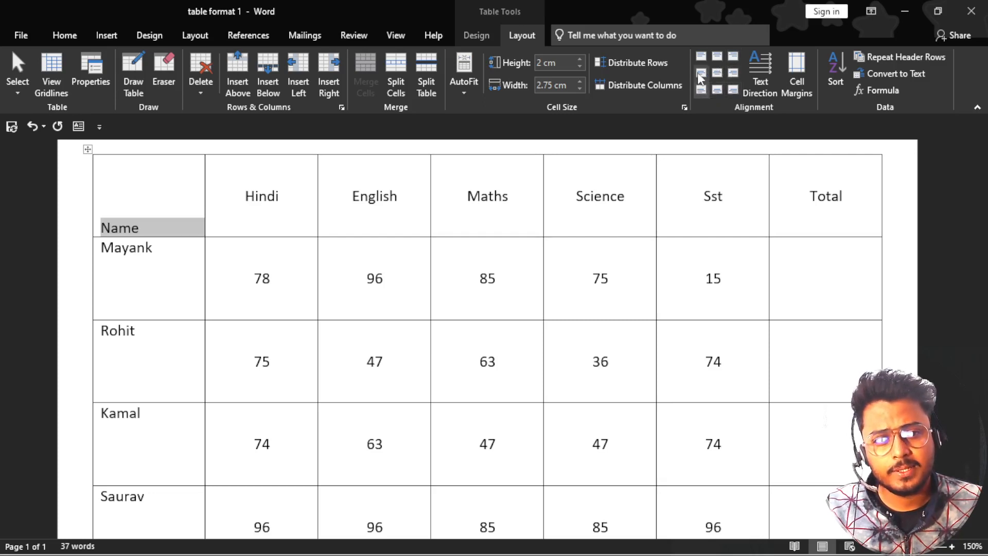
left_click(700, 72)
left_click(701, 55)
left_click(716, 56)
left_click(733, 55)
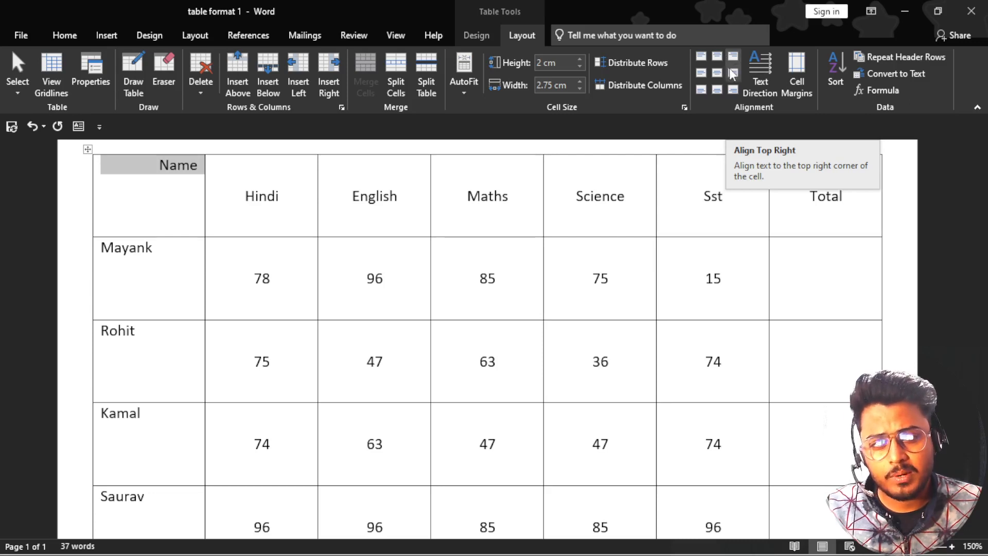
Move the Name heading through the center right and three bottom alignments, and finish with Align Center Left
left_click(733, 72)
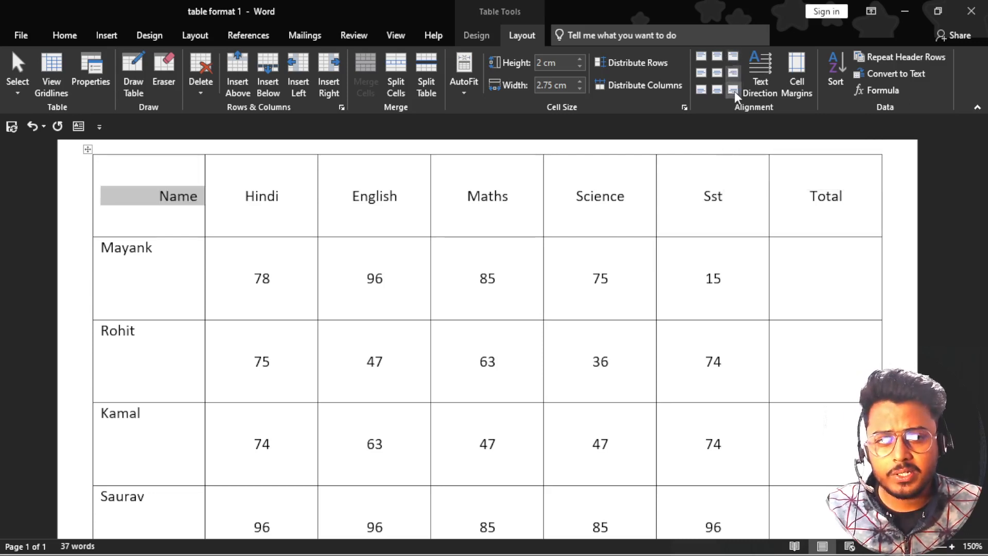
left_click(733, 91)
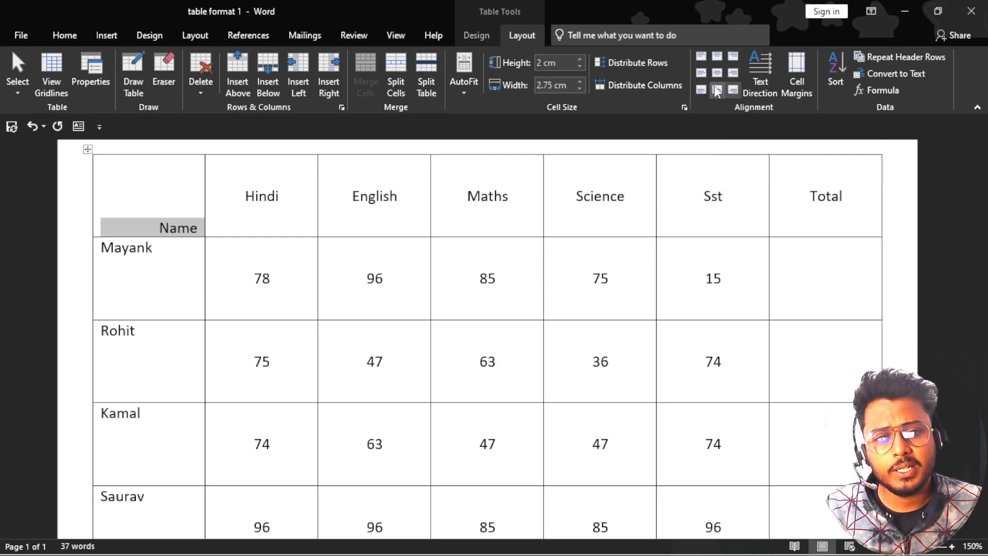
left_click(717, 91)
left_click(706, 88)
left_click(706, 72)
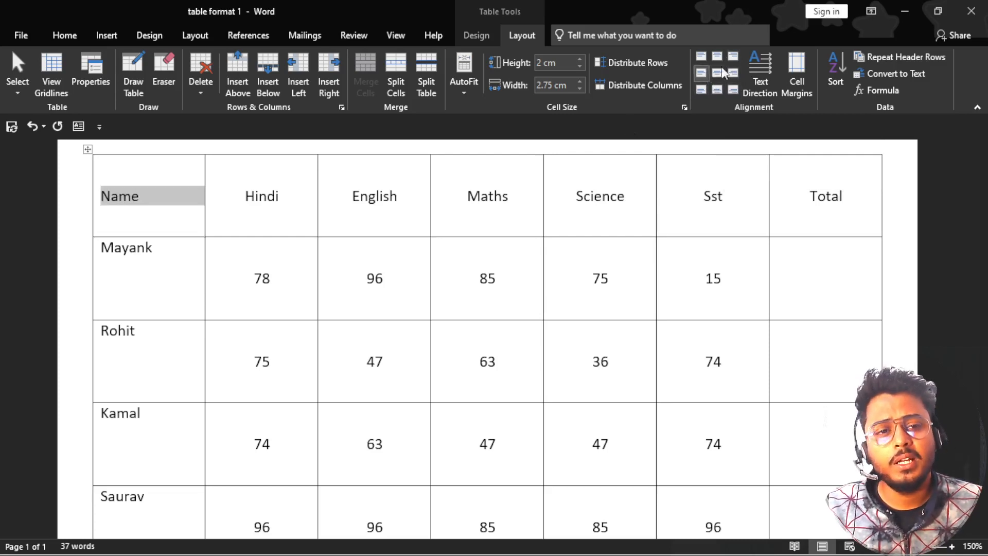
Set the table's default left and right cell margins to 0 cm
left_click(793, 82)
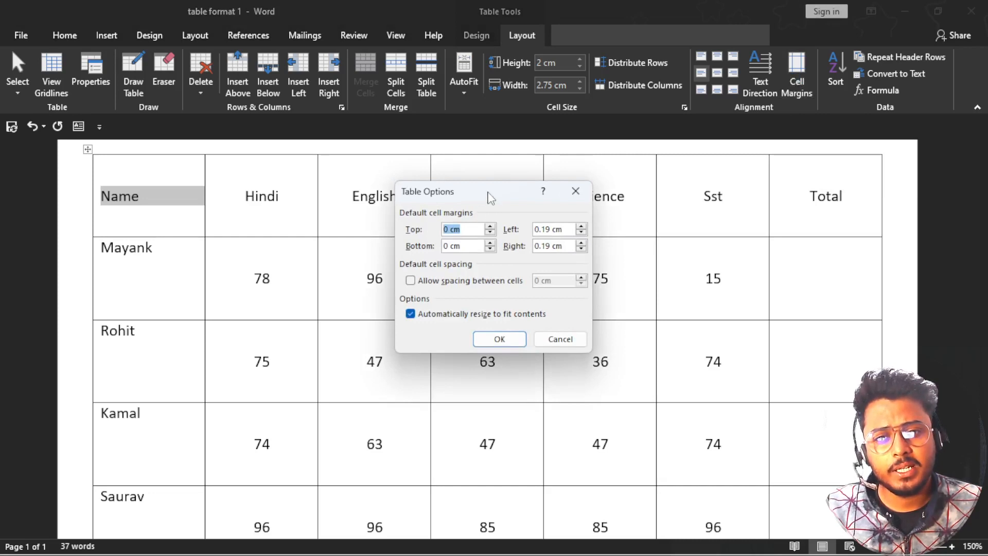
left_click_drag(477, 192, 518, 156)
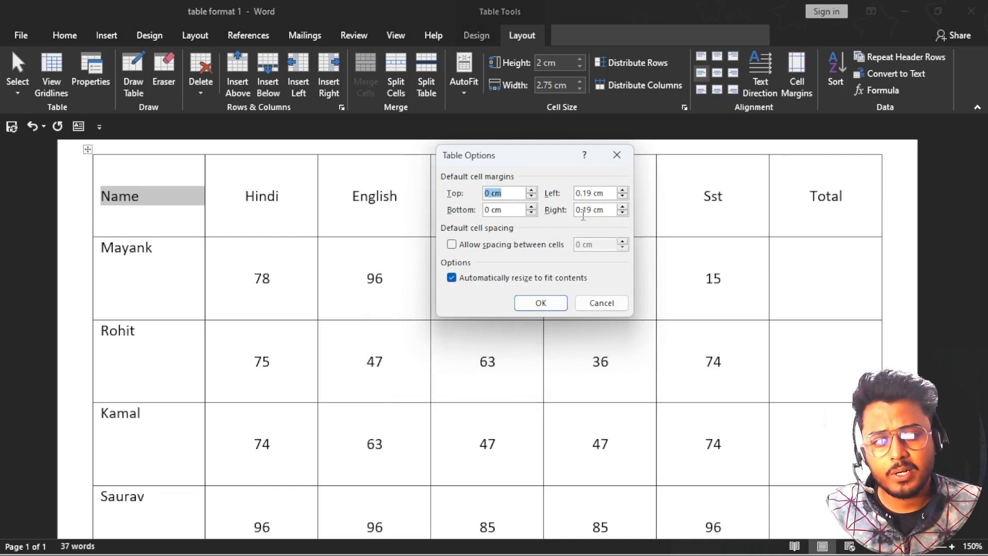
left_click(623, 213)
left_click(622, 213)
left_click(622, 213)
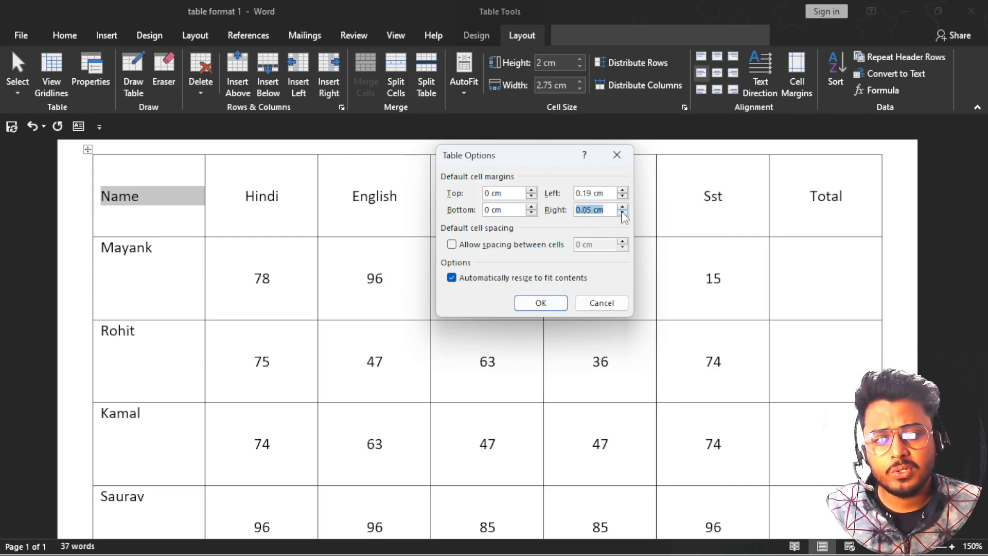
left_click(623, 213)
left_click(622, 196)
left_click(623, 196)
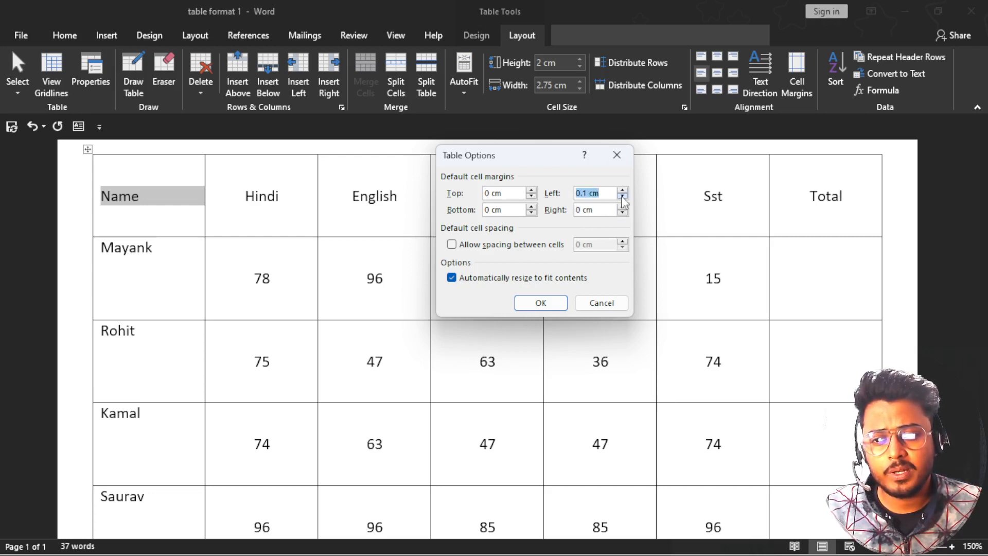
left_click(623, 196)
left_click(622, 196)
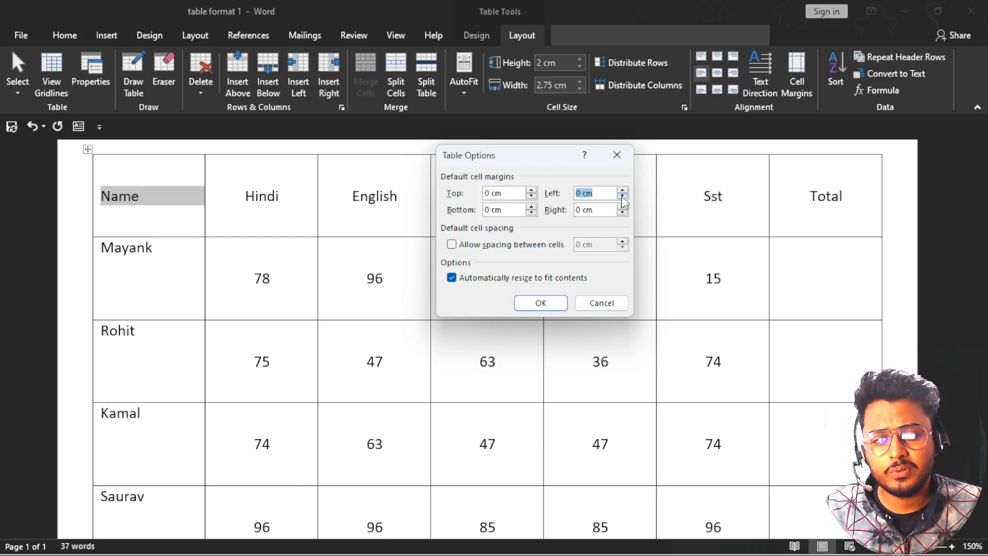
left_click(541, 304)
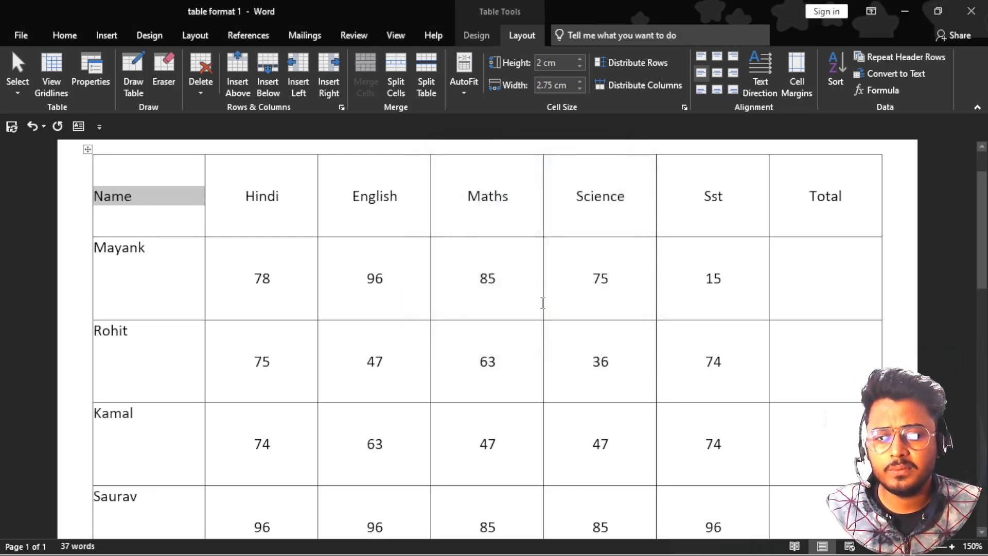
Align the Name heading center right, and try center right on the first student's name cell before setting it to Align Center Left
left_click(98, 201)
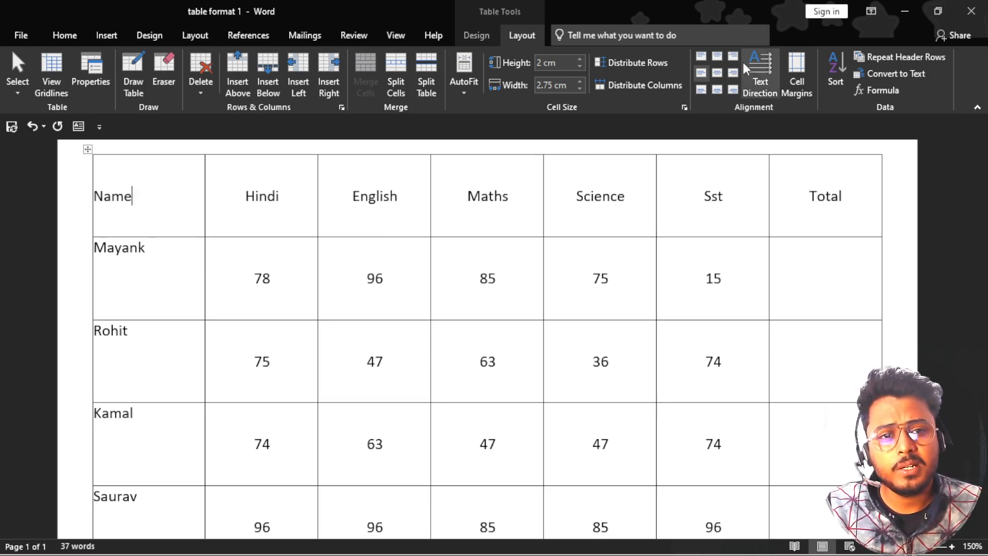
left_click(731, 75)
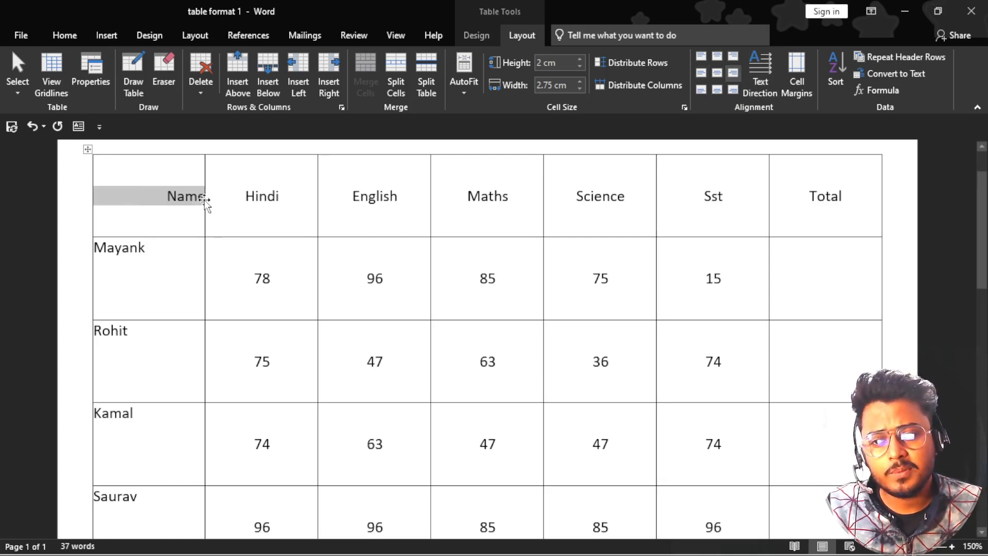
left_click(156, 253)
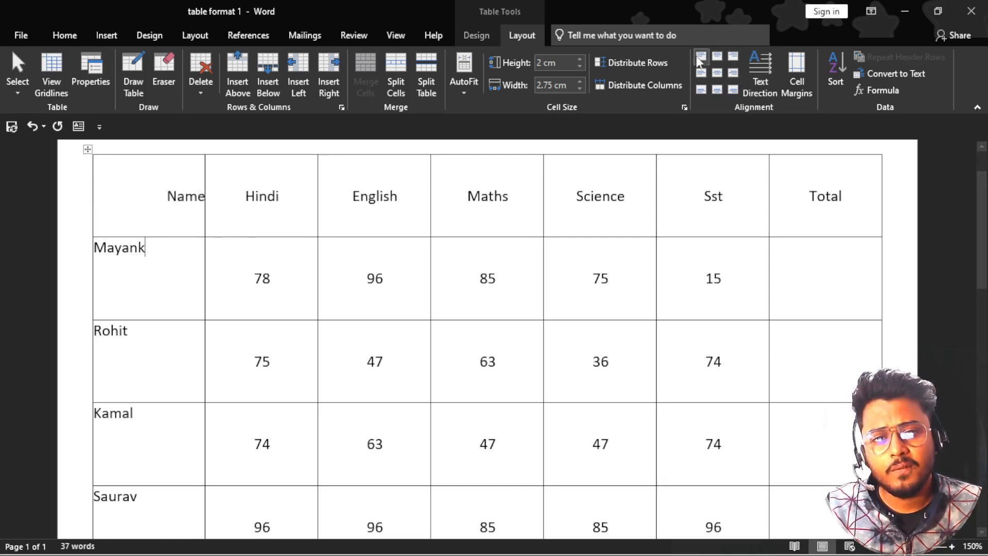
left_click(733, 71)
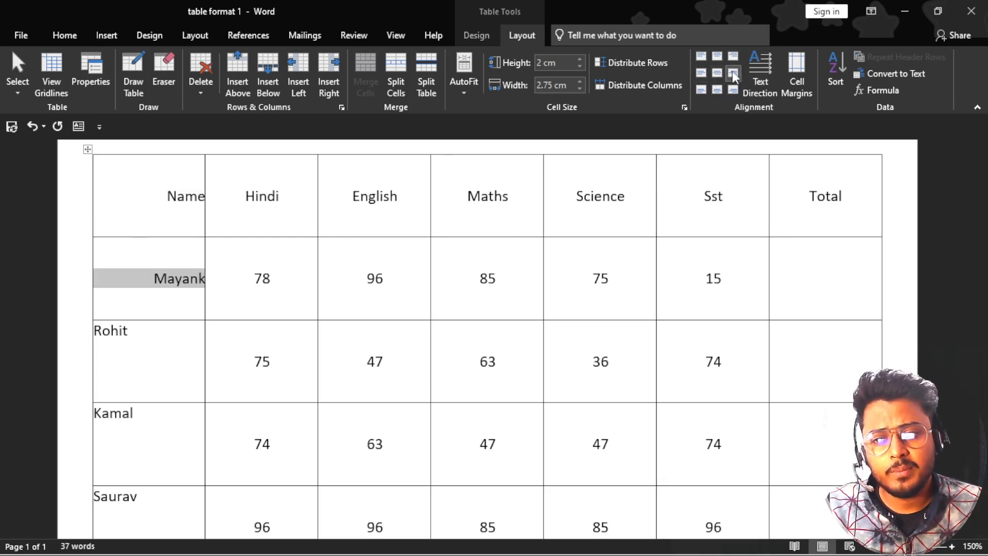
left_click(705, 72)
Try Align Center Right on the Hindi heading cell, then set it to Align Center Left
left_click(305, 191)
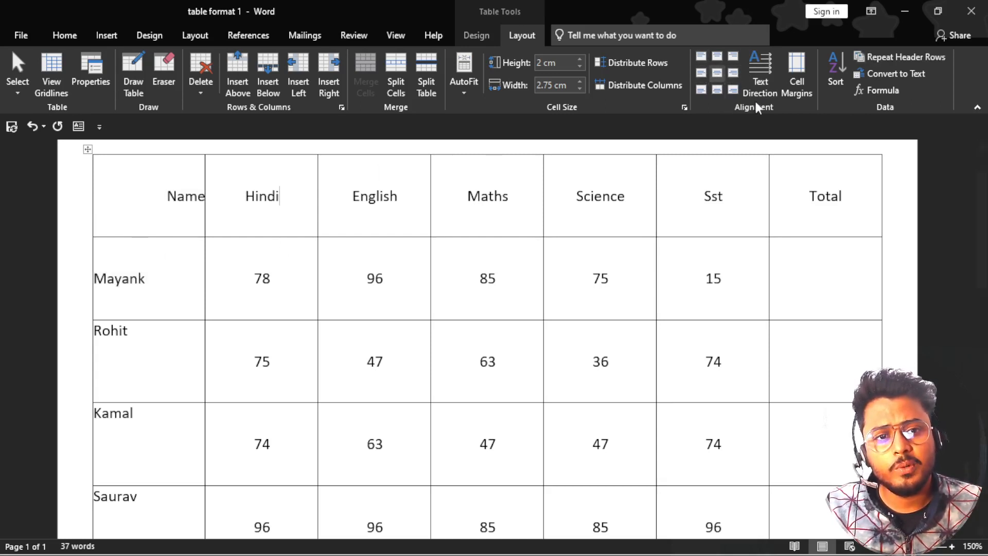
left_click(733, 72)
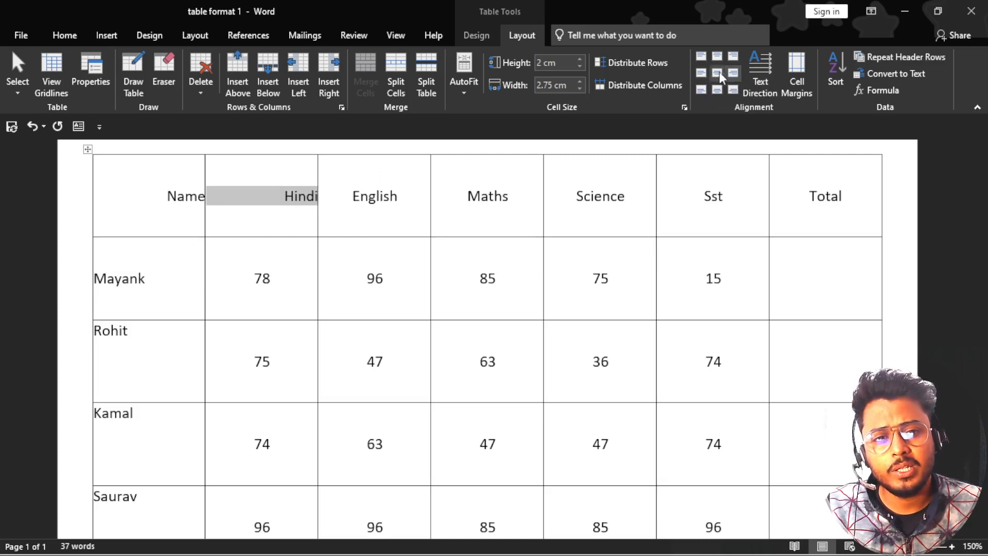
left_click(702, 72)
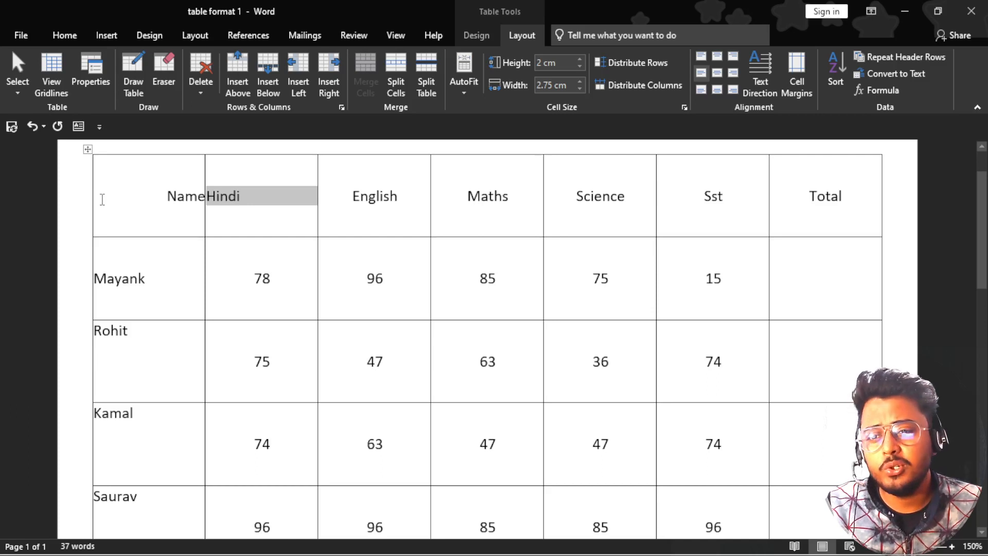
Move the Name heading through the top center, bottom center and center right alignments, finishing with Align Center Left
left_click(145, 199)
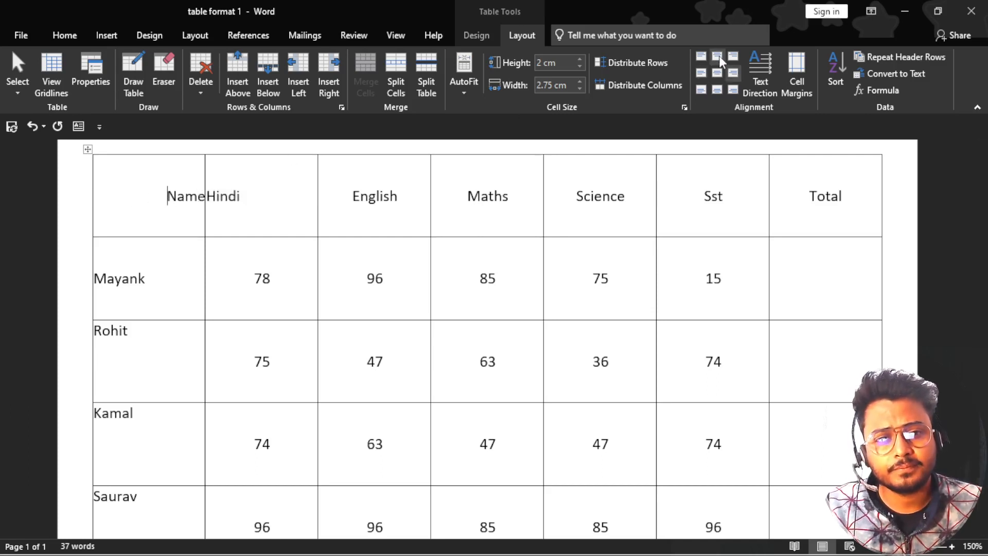
left_click(718, 55)
left_click(715, 90)
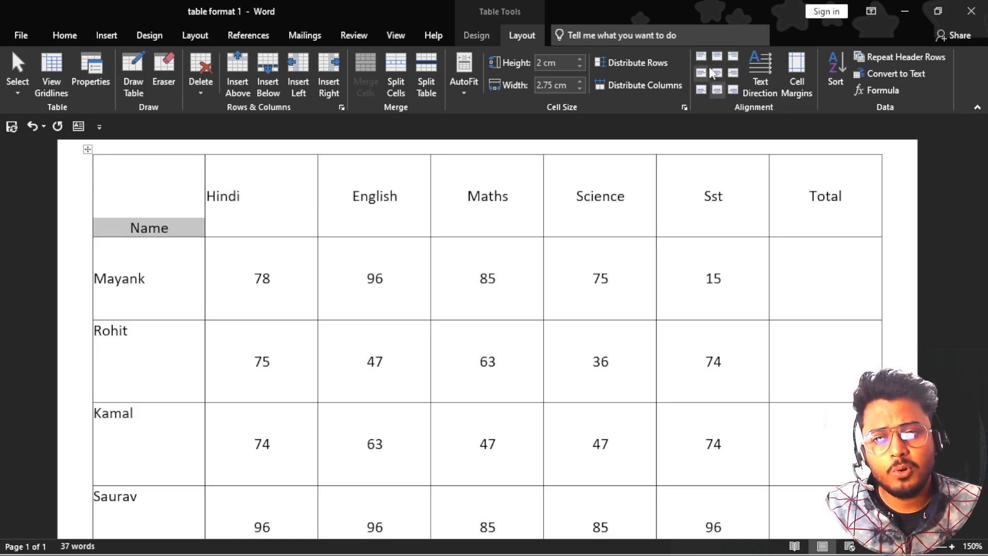
left_click(708, 60)
left_click(701, 73)
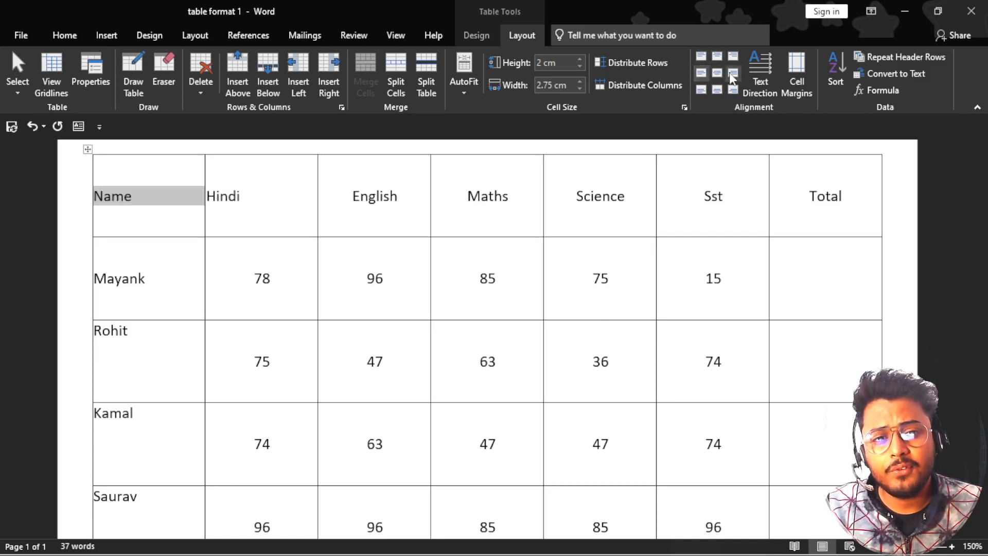
left_click(733, 72)
left_click(701, 73)
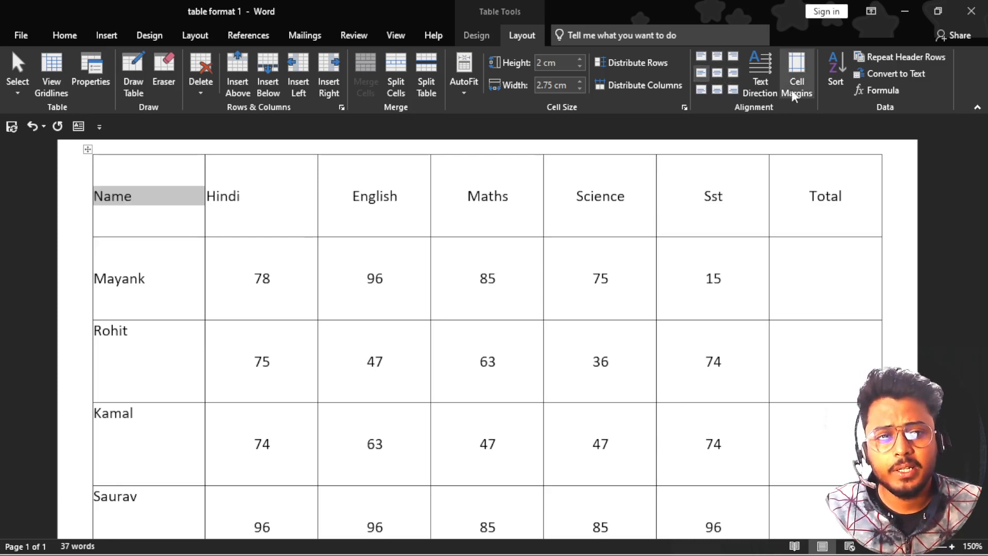
Open the table's cell margin options and raise the default left margin to 0.95 cm
left_click(798, 65)
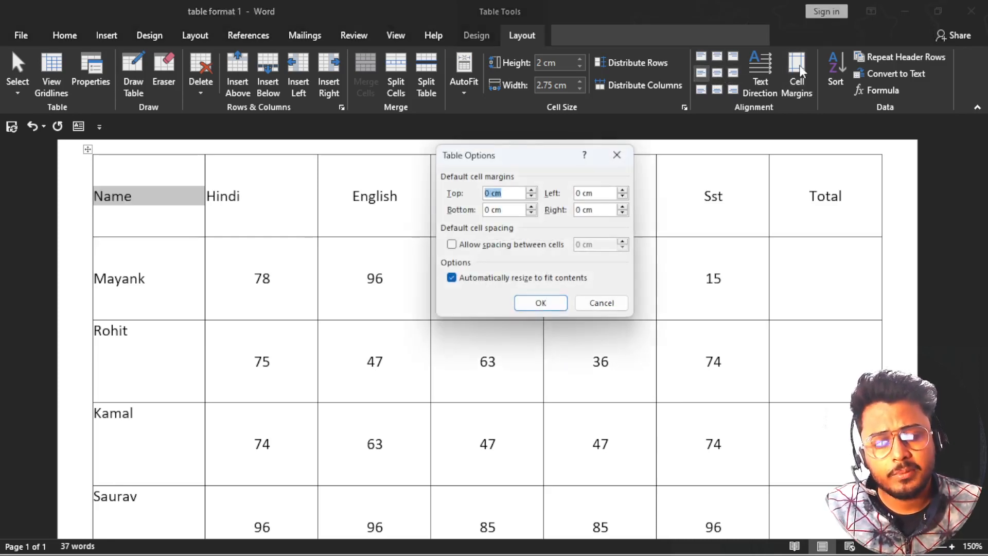
left_click(622, 191)
left_click(623, 190)
left_click(623, 190)
left_click(622, 191)
left_click(622, 190)
left_click(622, 190)
left_click(622, 190)
left_click(623, 191)
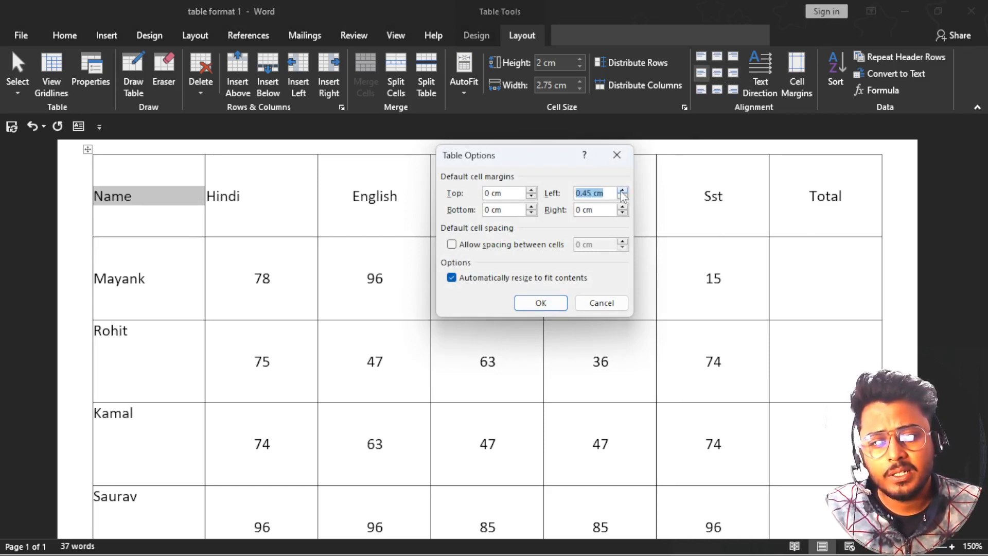
left_click(622, 190)
left_click(622, 190)
left_click(622, 190)
left_click(622, 190)
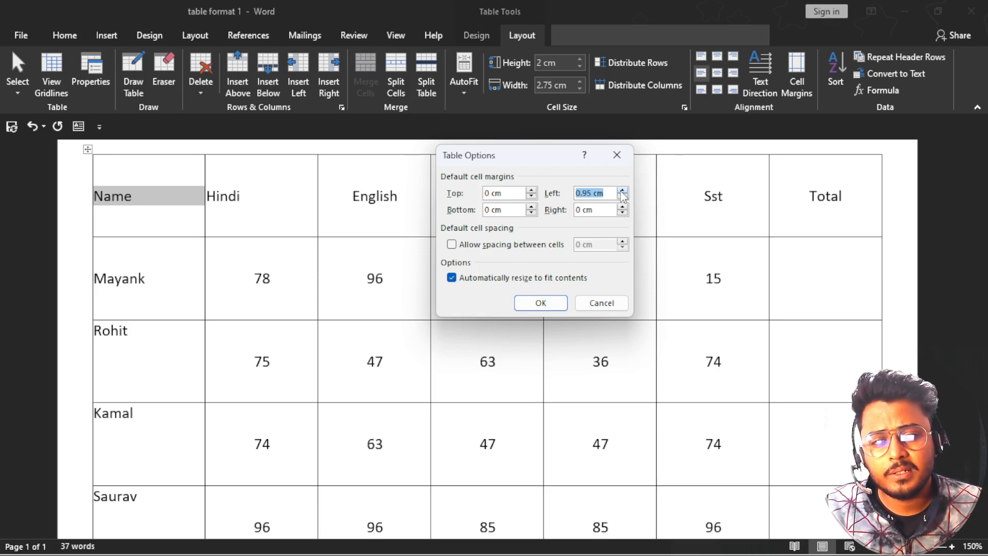
Apply default left and right cell margins of 0.1 cm, and compare the Name heading aligned center right and center left
left_click(622, 198)
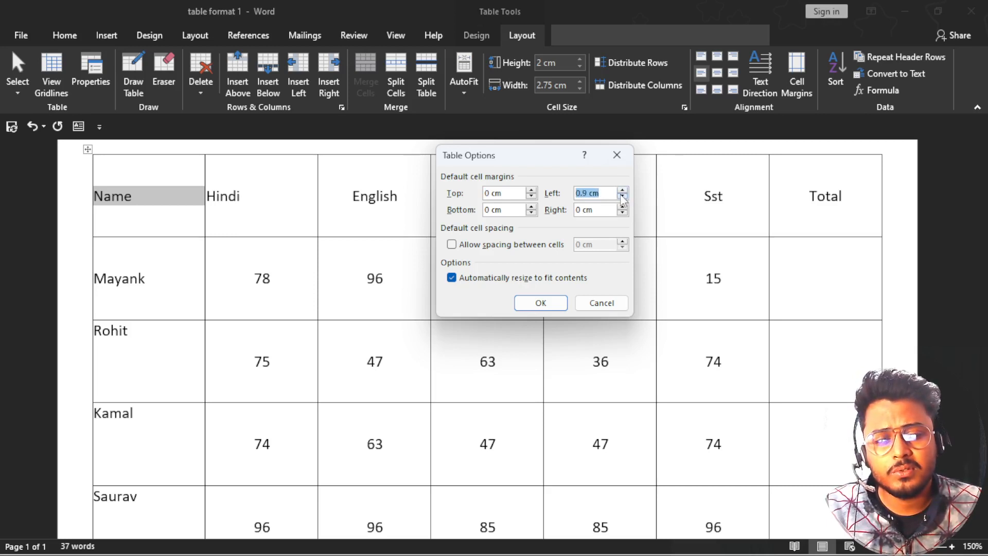
left_click(622, 190)
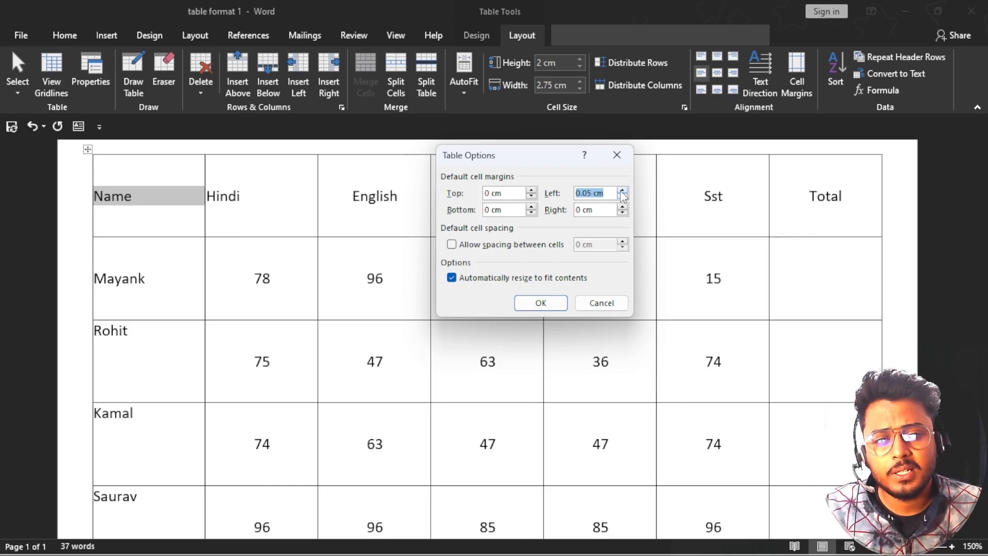
left_click(623, 190)
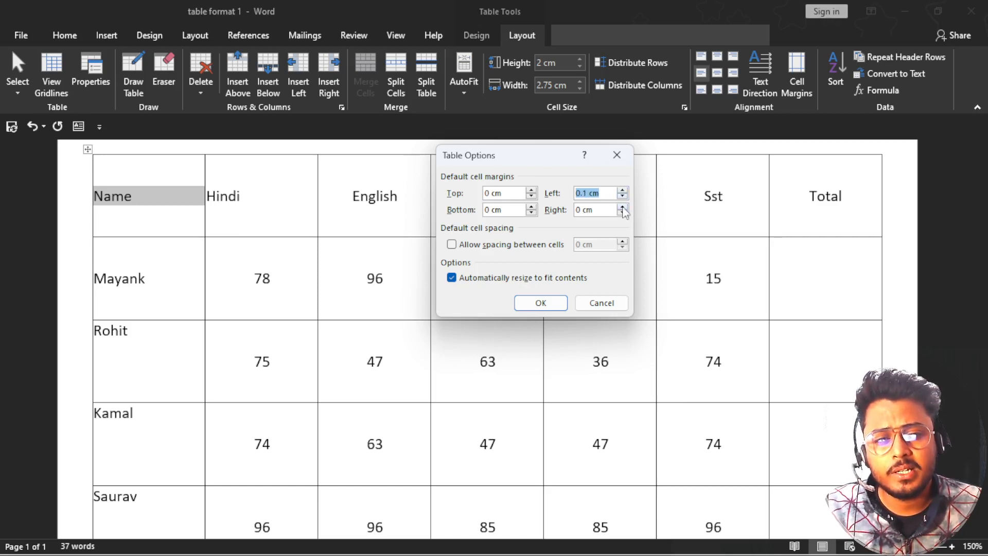
left_click(623, 207)
left_click(622, 207)
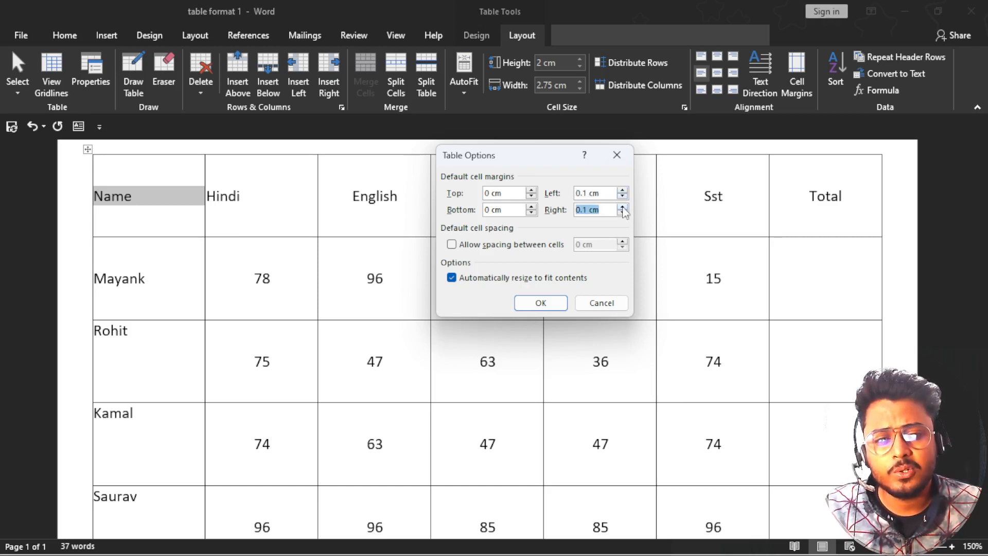
left_click(541, 302)
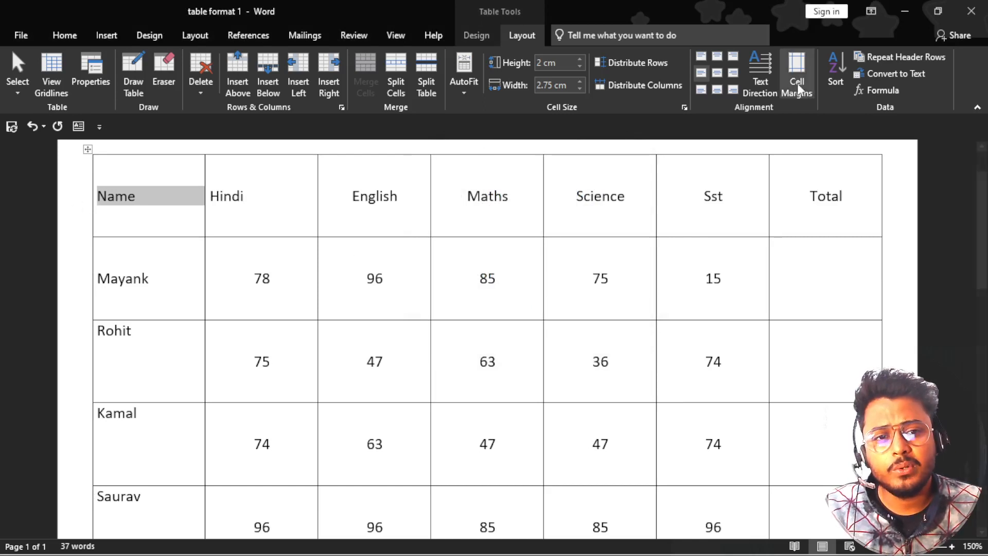
left_click(734, 72)
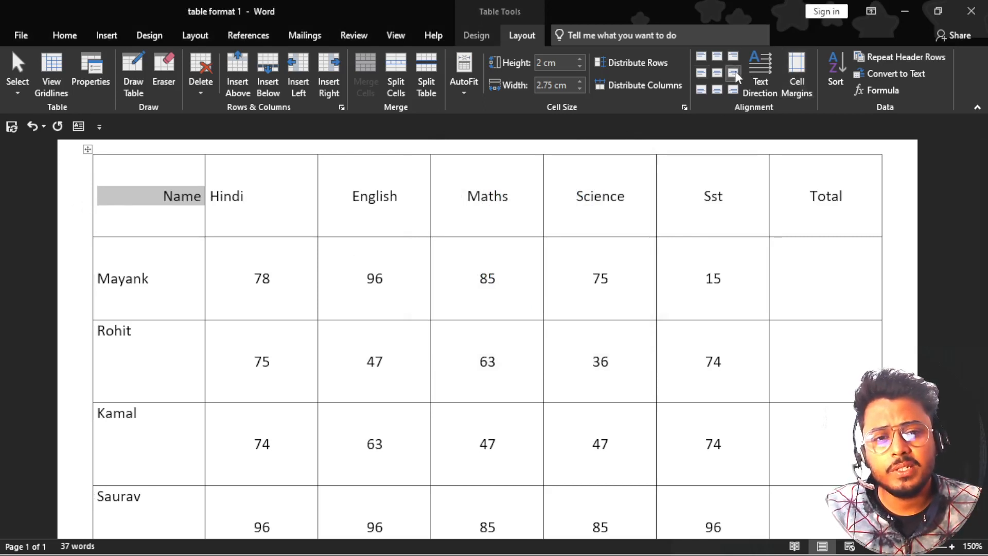
left_click(700, 73)
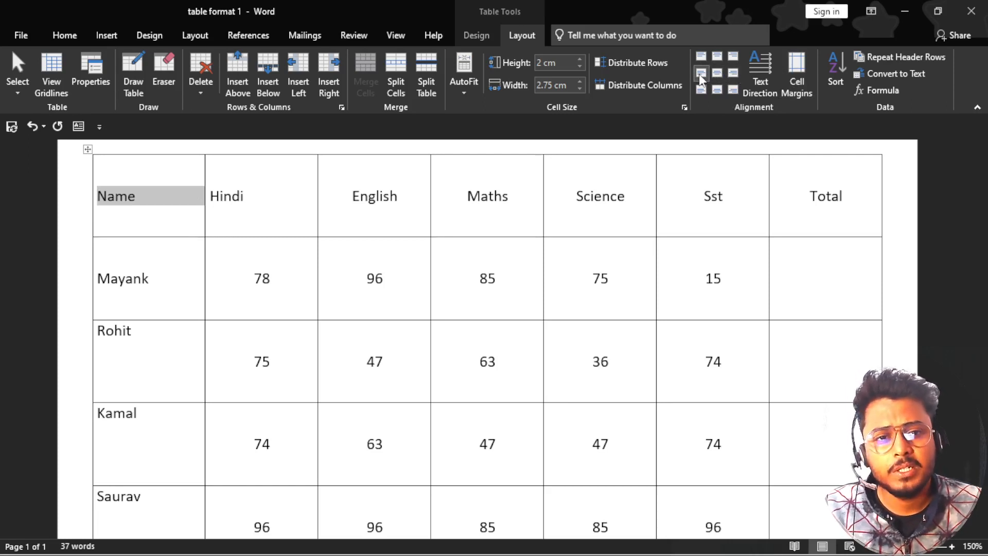
Set the table's default left and right cell margins to 0.4 cm
left_click(796, 75)
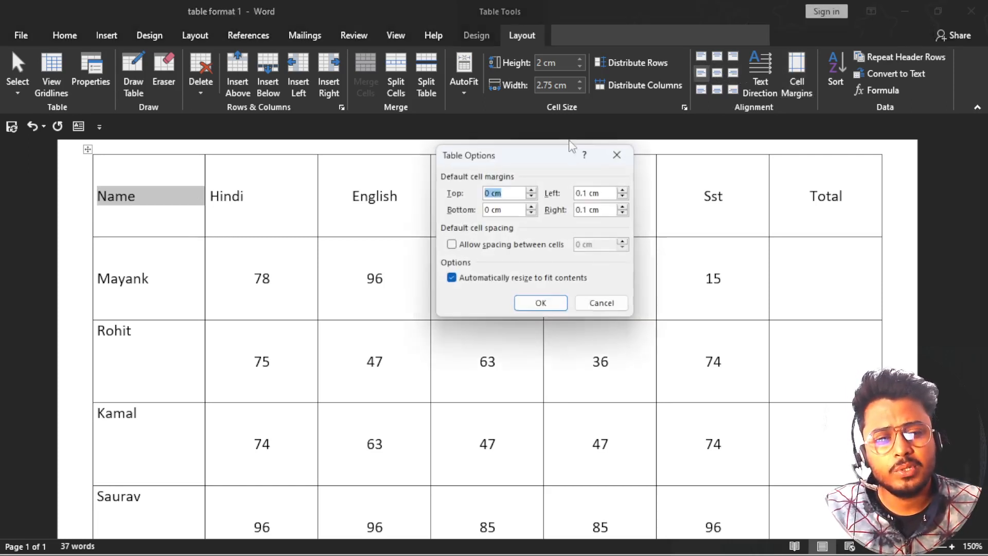
left_click(622, 190)
left_click(622, 190)
left_click(622, 190)
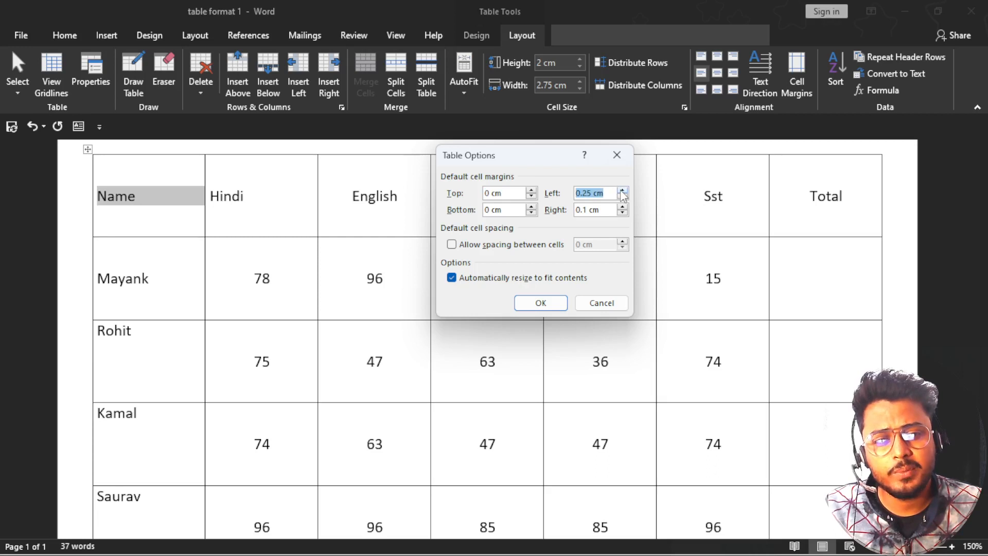
left_click(622, 190)
left_click(622, 191)
left_click(622, 190)
left_click(622, 207)
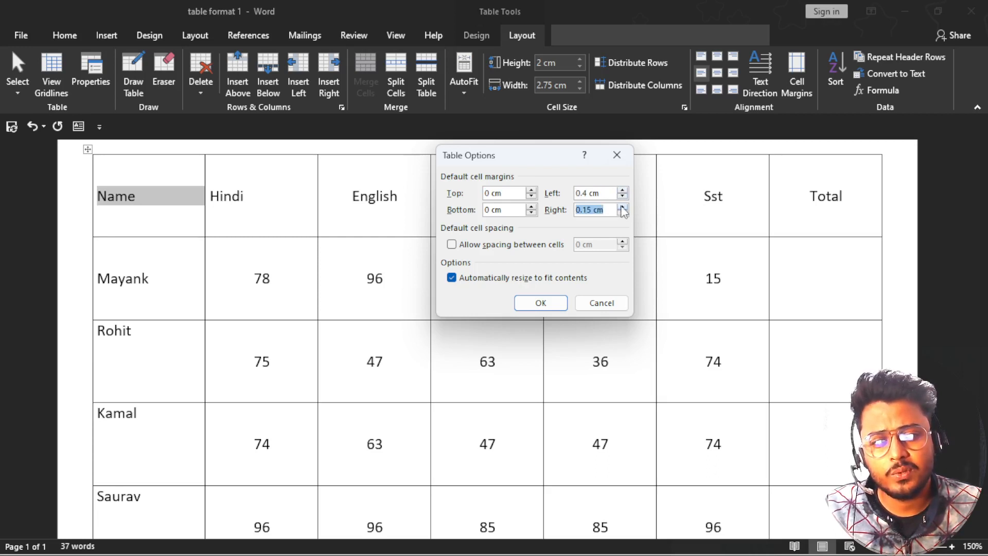
left_click(621, 207)
left_click(622, 207)
left_click(622, 206)
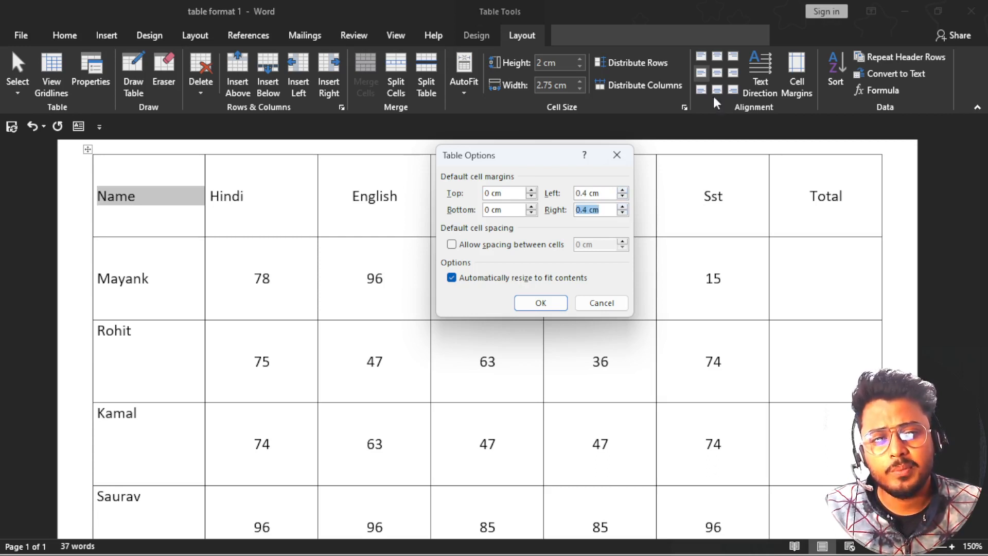
left_click(541, 303)
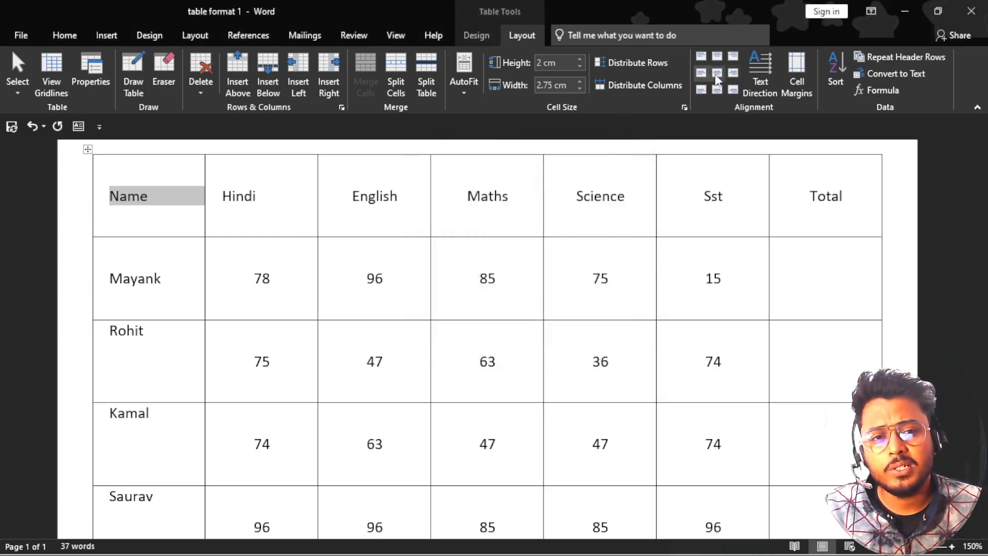
Switch the Name heading between center right and center left alignment, ending with Align Center Right
left_click(734, 73)
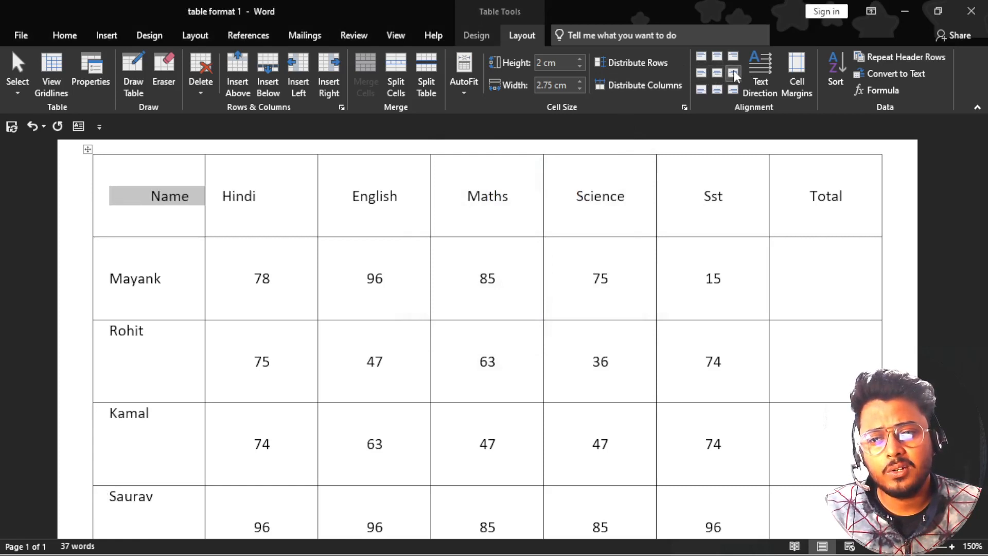
left_click(702, 73)
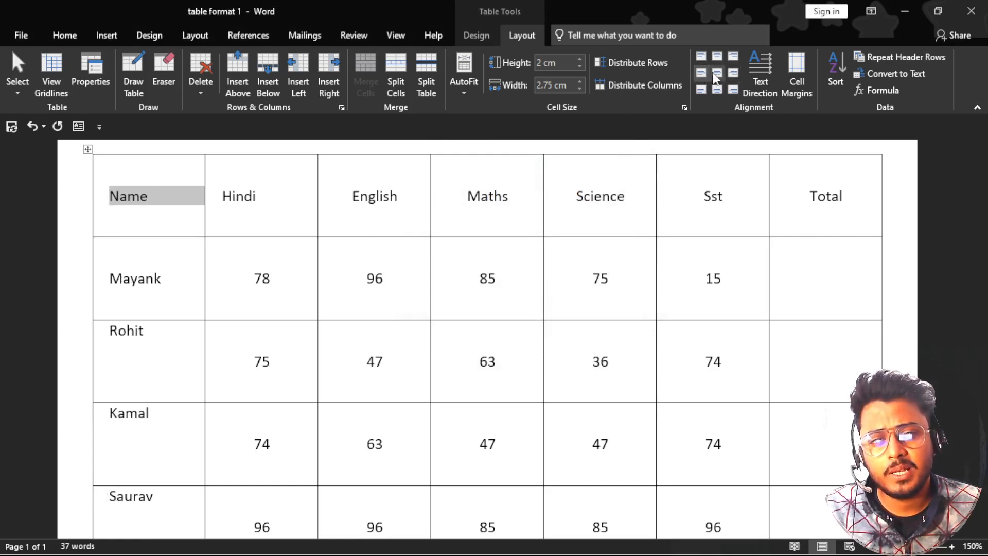
left_click(731, 72)
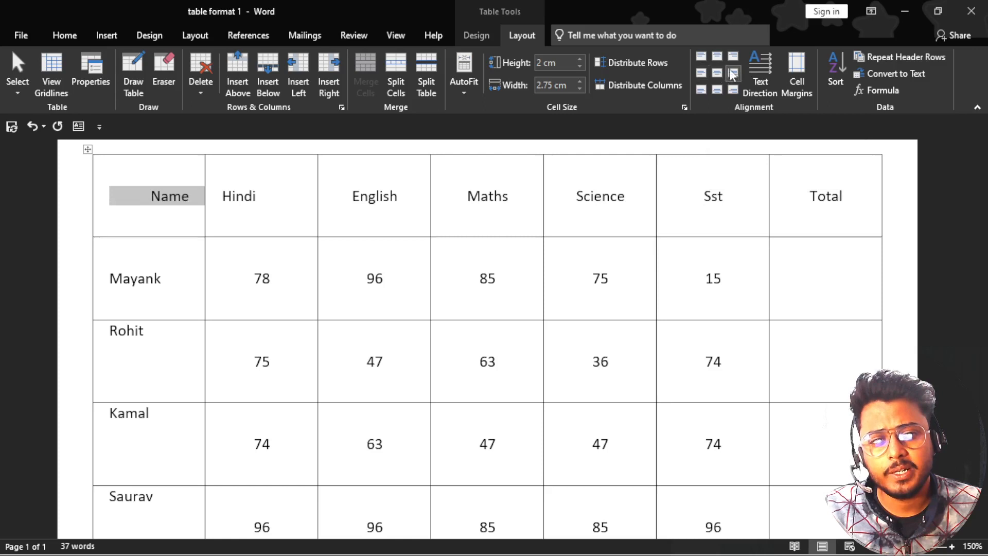
Align the Name heading center left and allow spacing of 0.45 cm between the table's cells
left_click(697, 74)
left_click(796, 75)
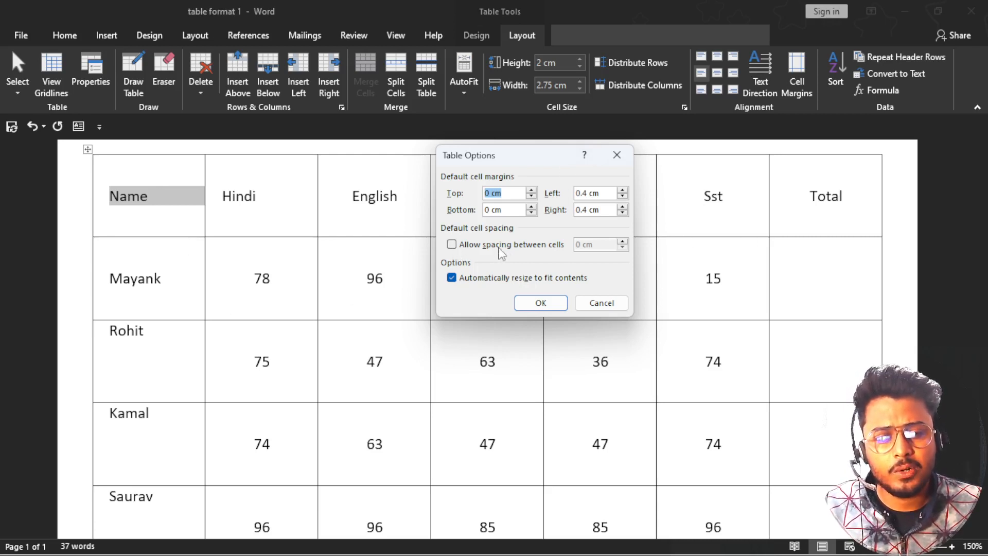
left_click(451, 245)
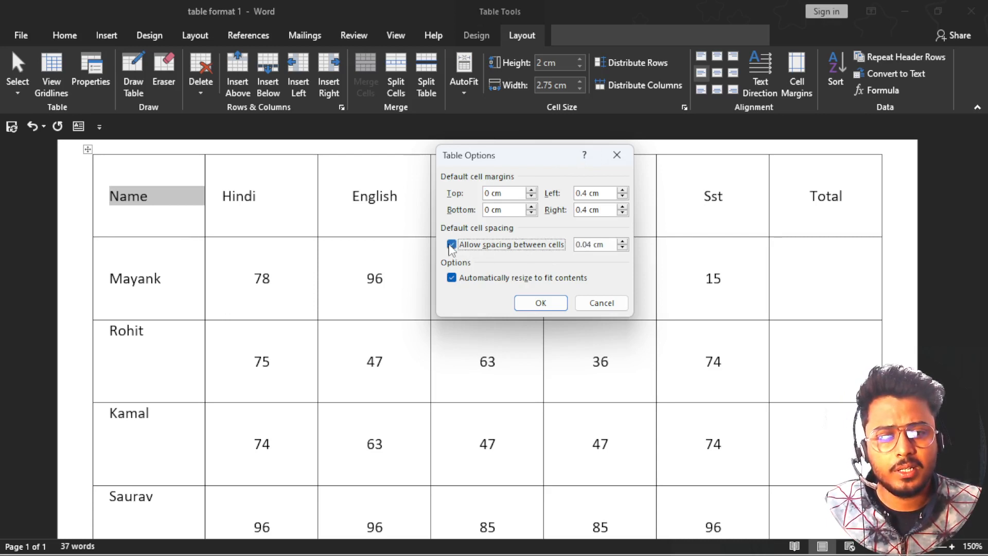
left_click(622, 241)
left_click(623, 241)
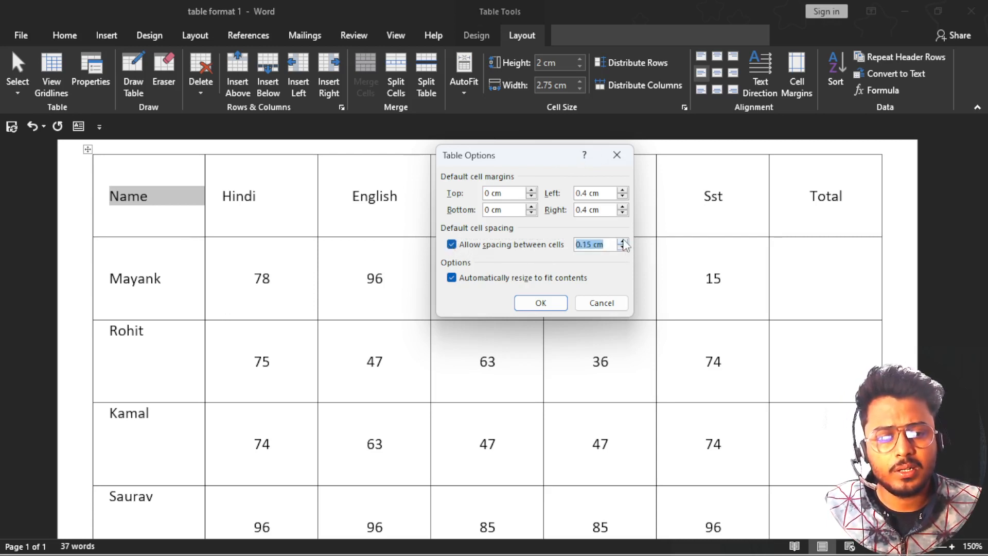
left_click(623, 242)
left_click(622, 241)
left_click(623, 241)
left_click(623, 242)
left_click(623, 241)
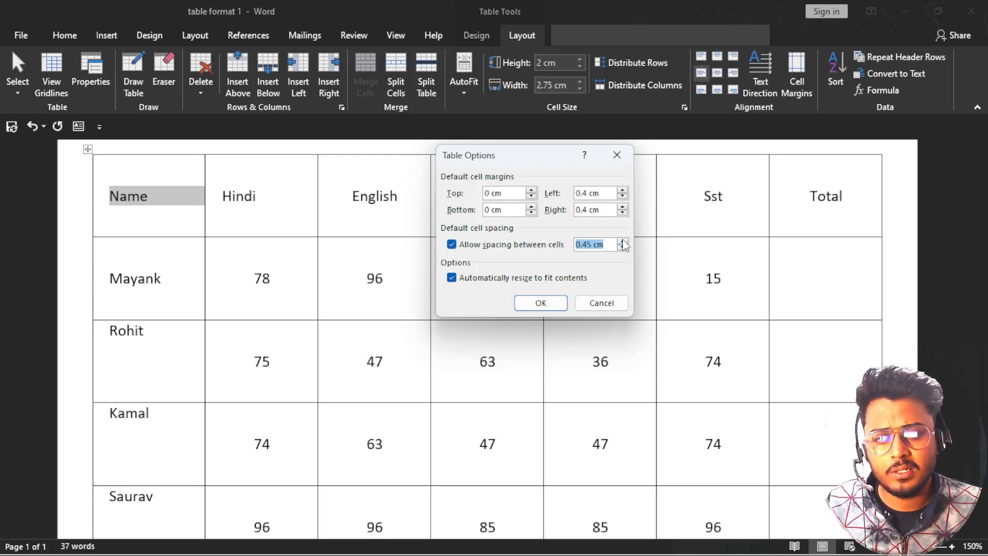
left_click(540, 303)
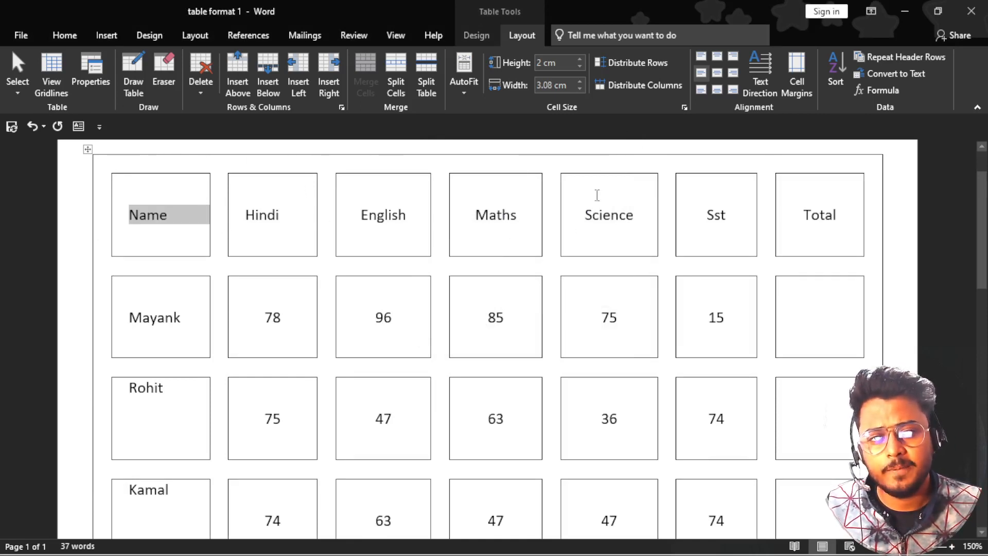
Turn off the default spacing between the table's cells
left_click(806, 84)
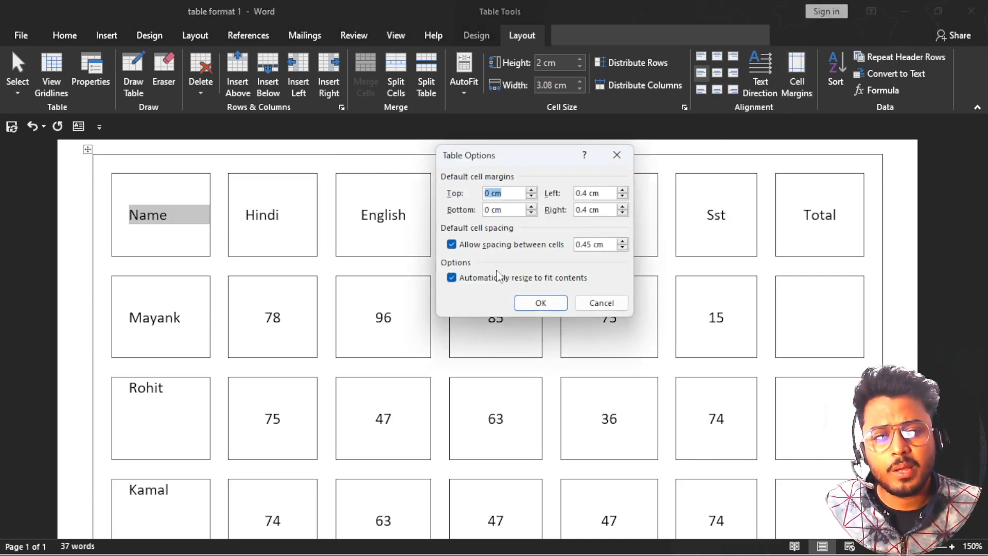
left_click(452, 244)
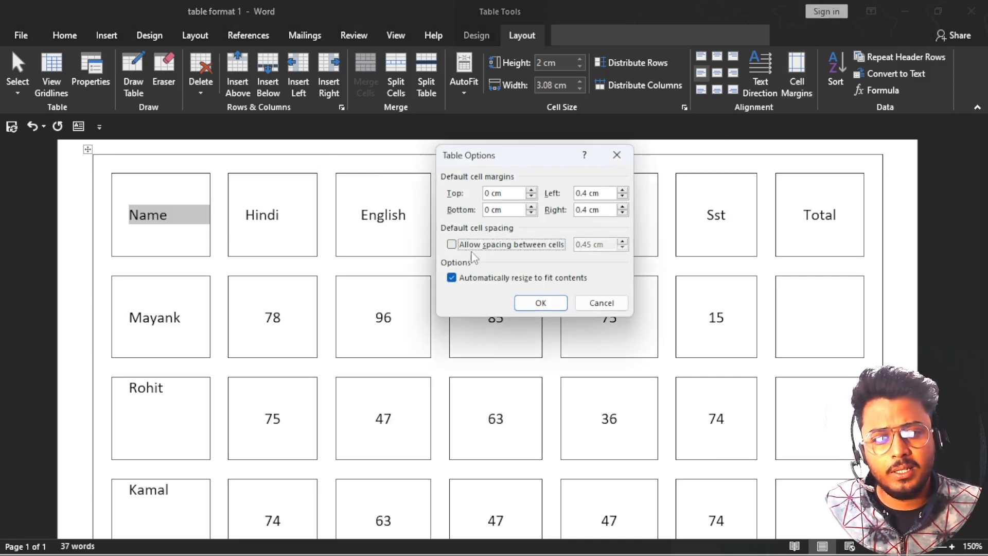
left_click(540, 302)
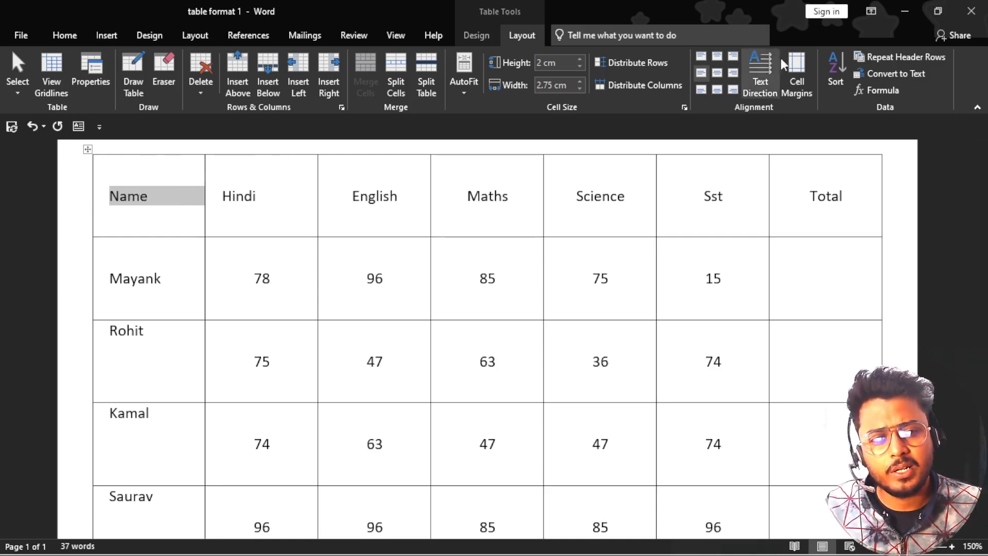
Allow spacing between the table's cells again, set to 0.05 cm
left_click(796, 75)
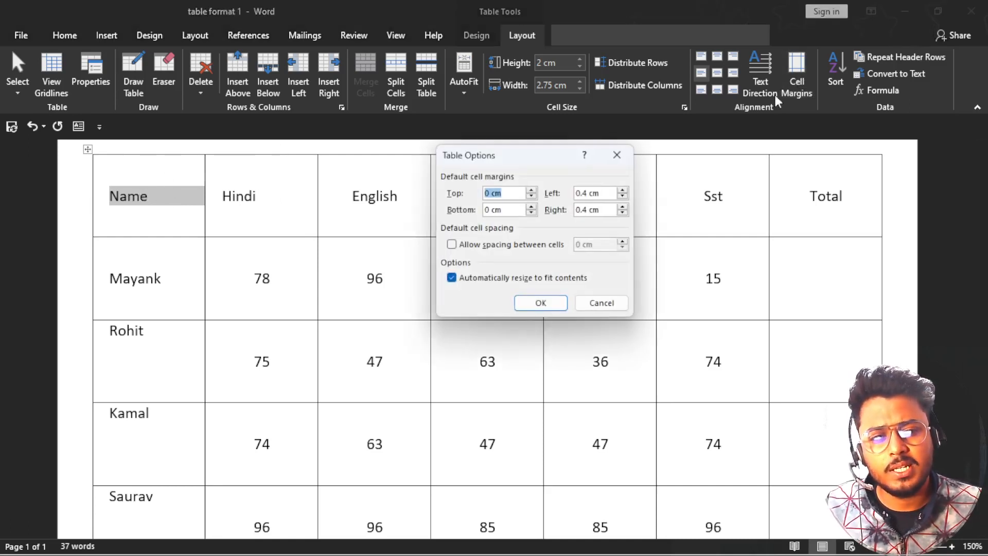
left_click(451, 244)
left_click(622, 241)
left_click(622, 247)
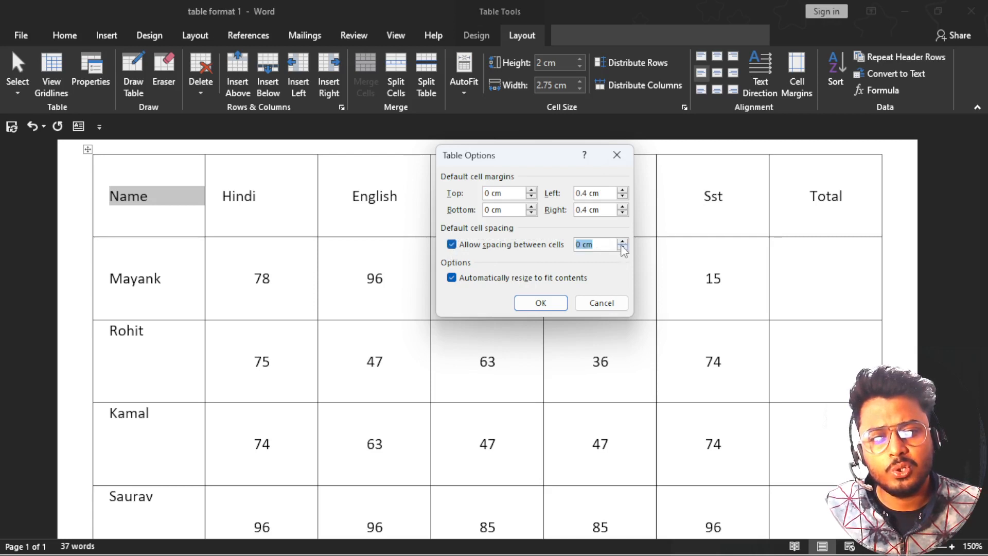
left_click(622, 241)
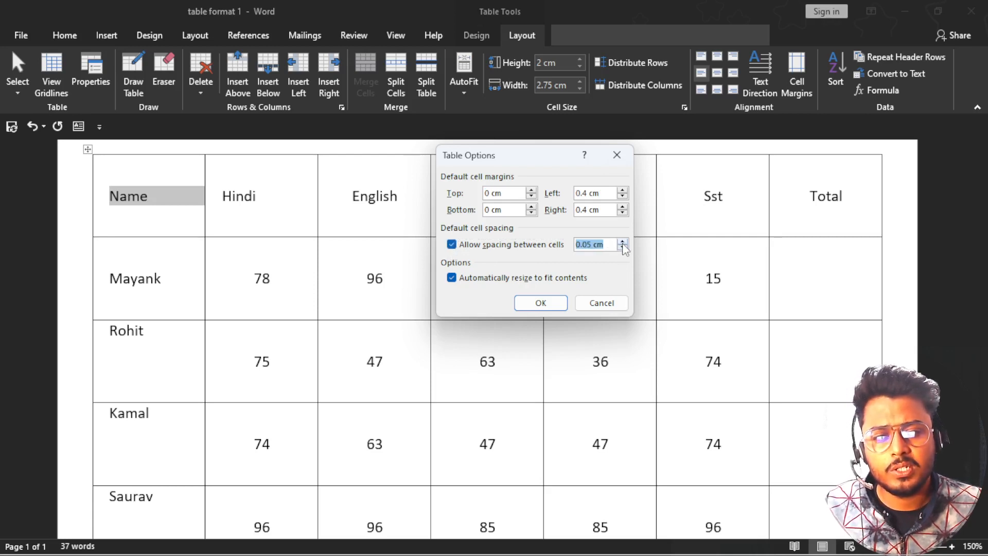
left_click(622, 247)
left_click(622, 241)
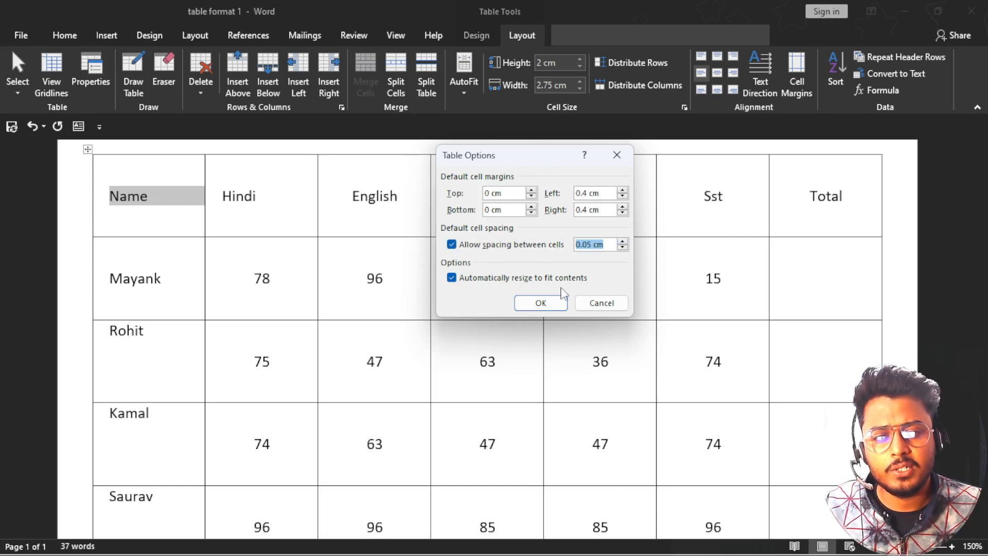
left_click(623, 241)
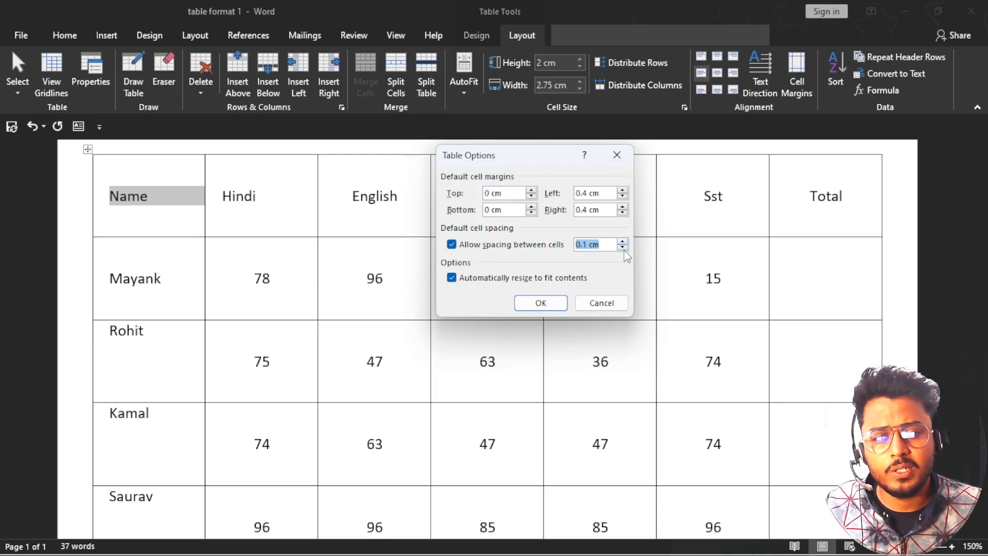
left_click(622, 247)
left_click(541, 303)
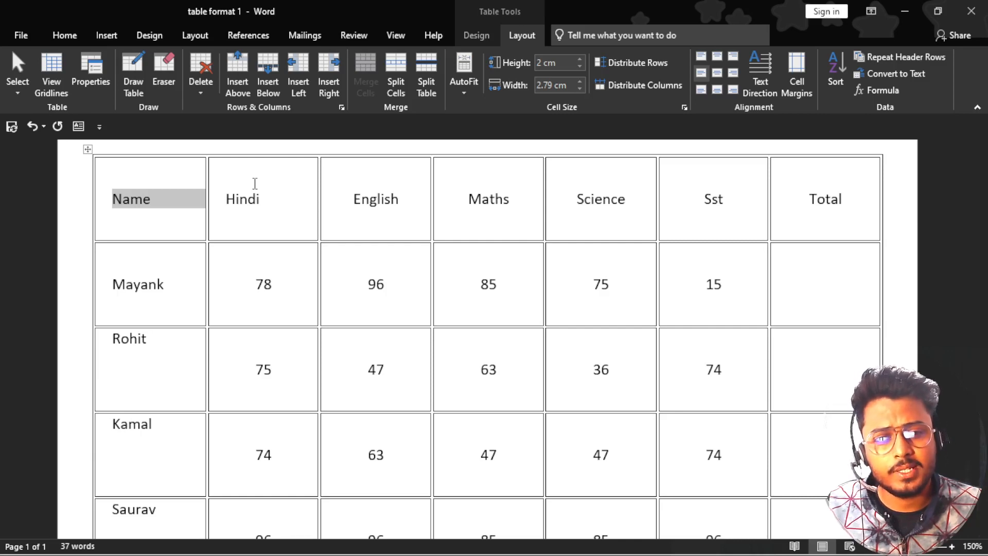
Increase the table's default cell spacing to 0.15 cm
scroll(255, 186, "down", 3)
scroll(195, 263, "up", 4)
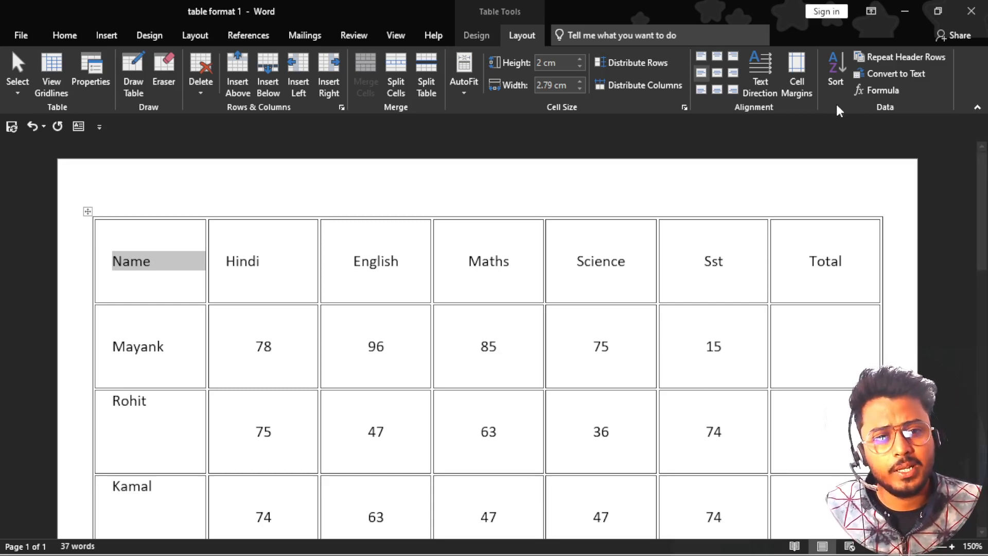
left_click(803, 87)
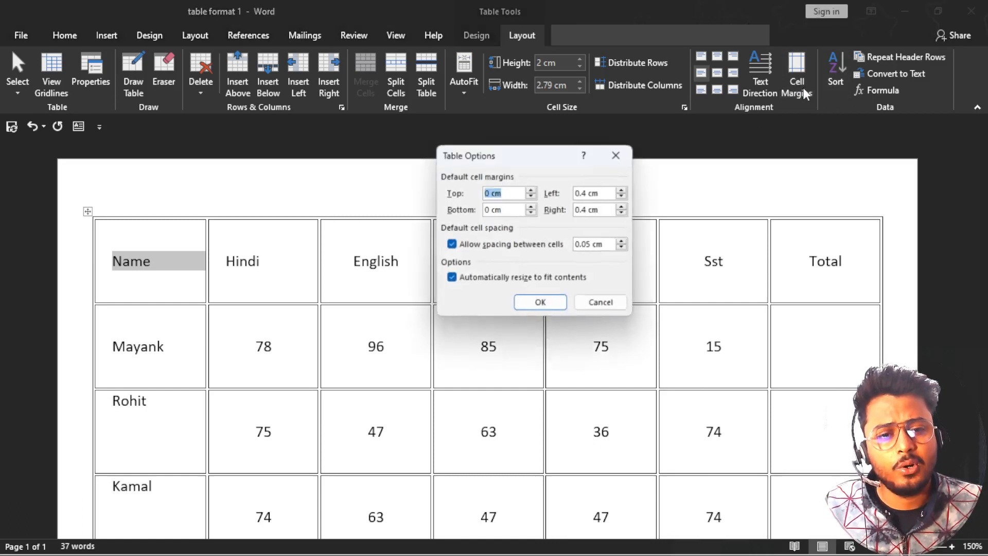
left_click(621, 241)
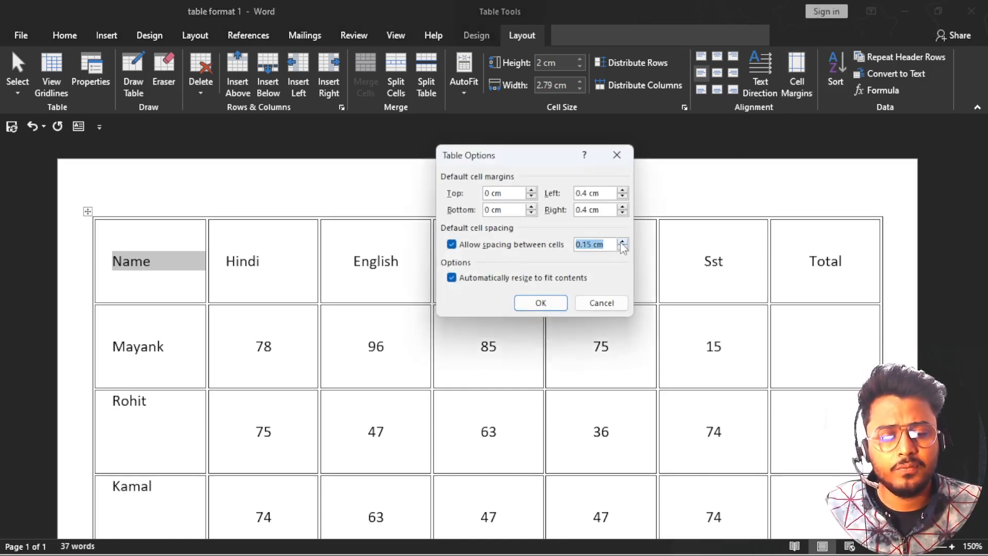
left_click(542, 304)
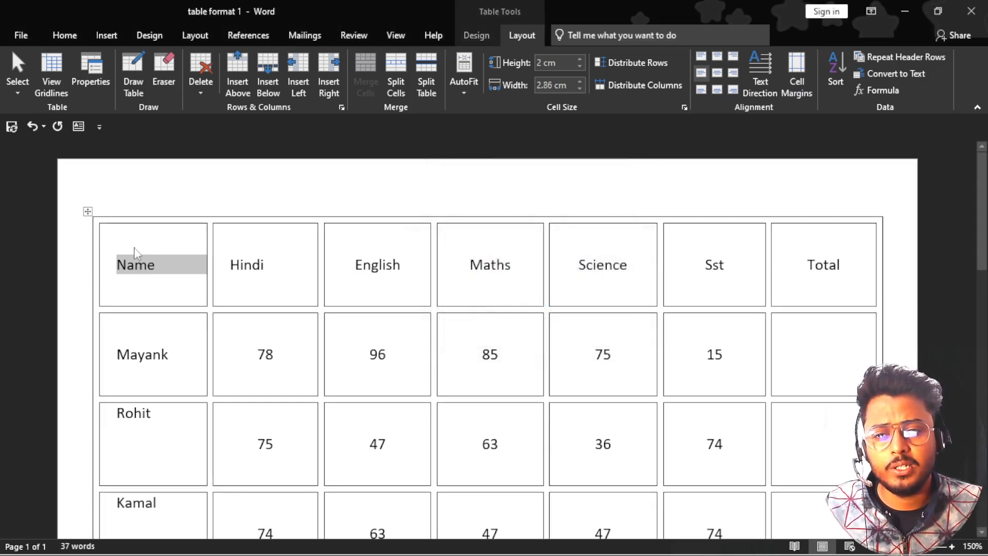
Increase the table's default cell spacing to 0.3 cm
left_click(797, 77)
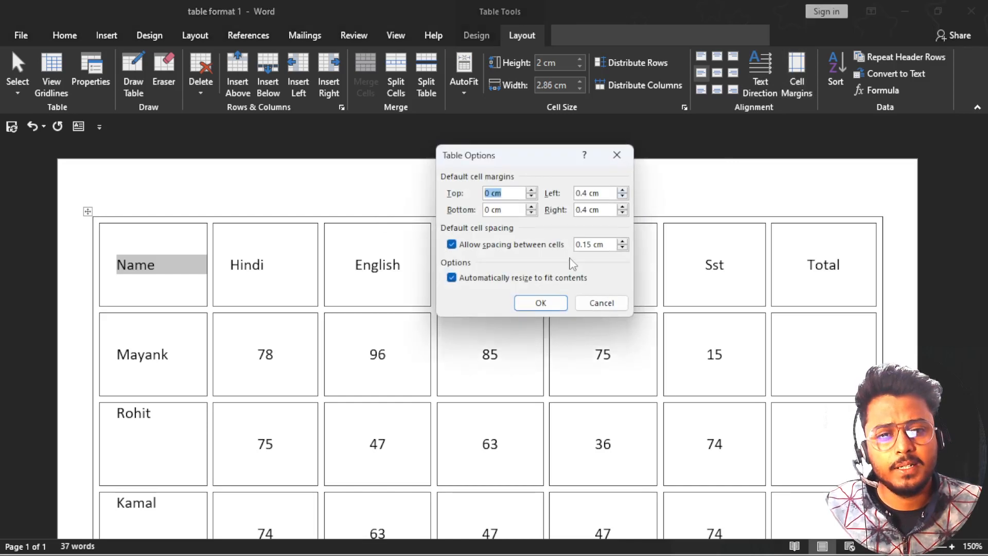
left_click(622, 241)
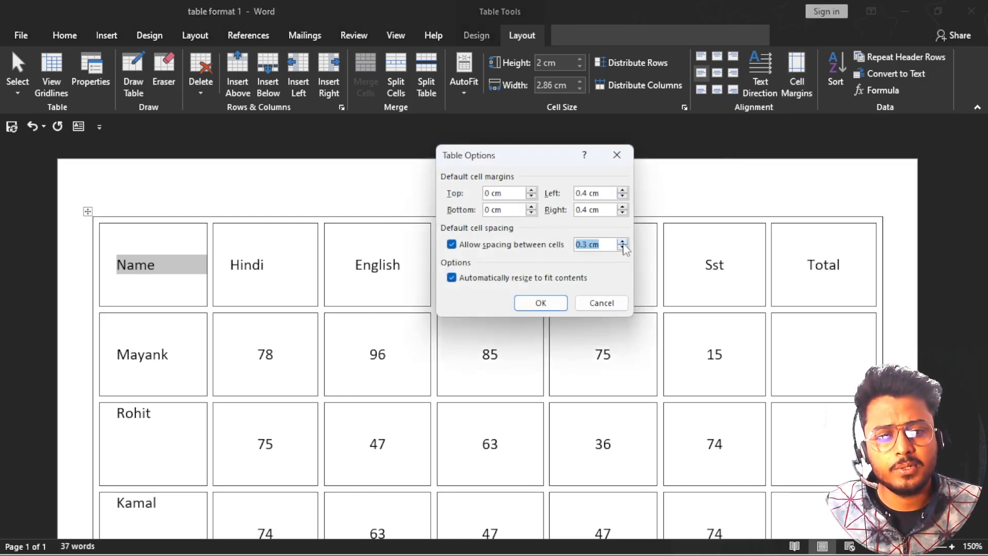
left_click(537, 302)
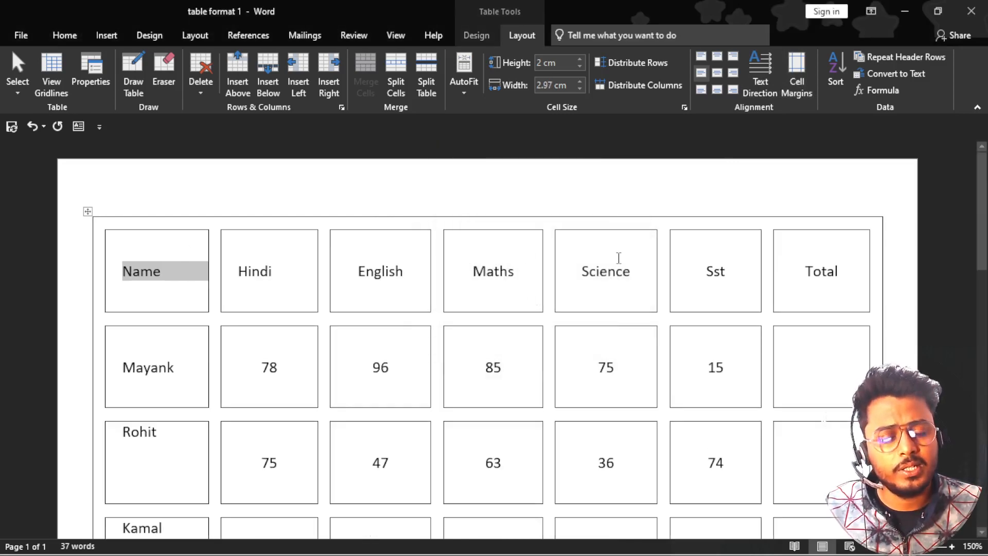
Reduce the default cell spacing to 0 cm and disable spacing between cells for the marks table
scroll(434, 376, "down", 6)
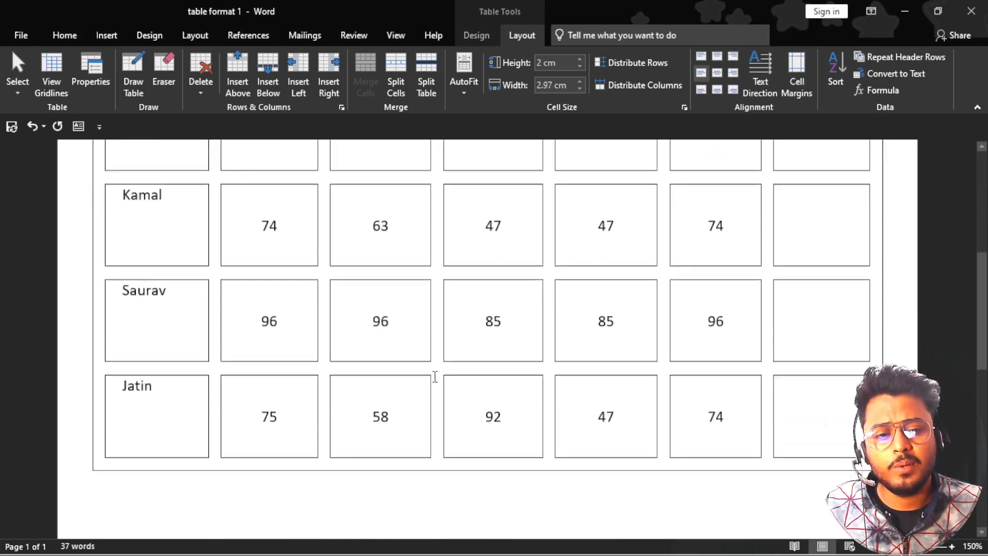
scroll(435, 376, "up", 6)
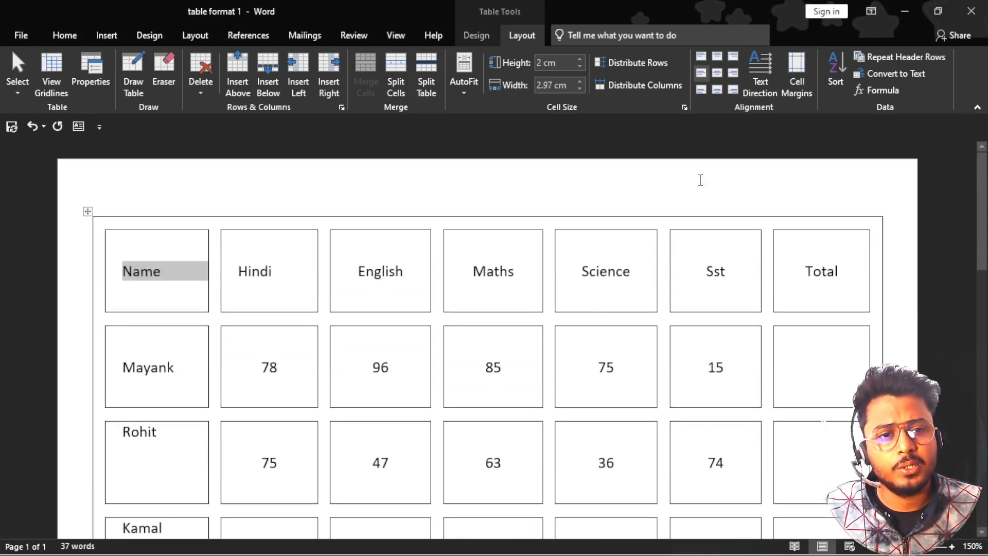
left_click(798, 88)
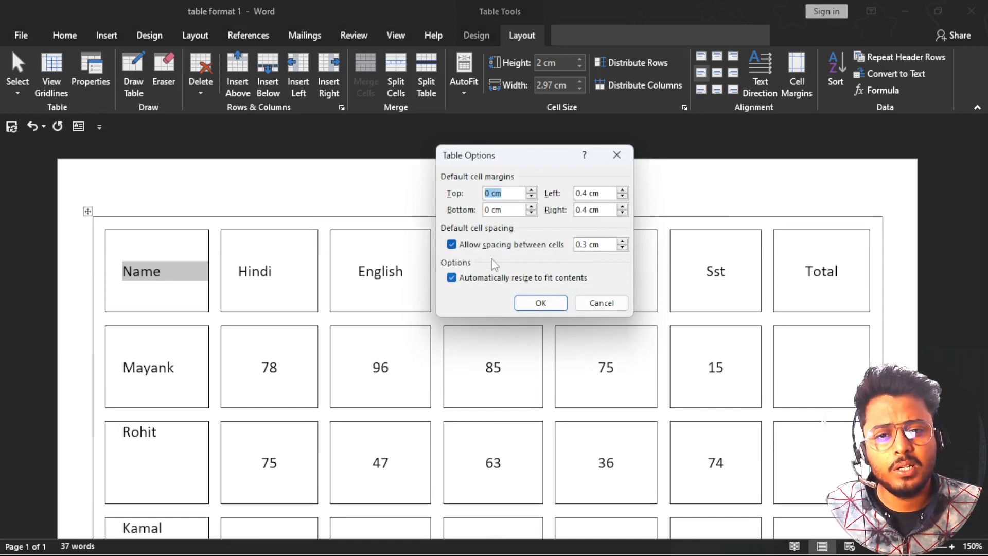
left_click(623, 247)
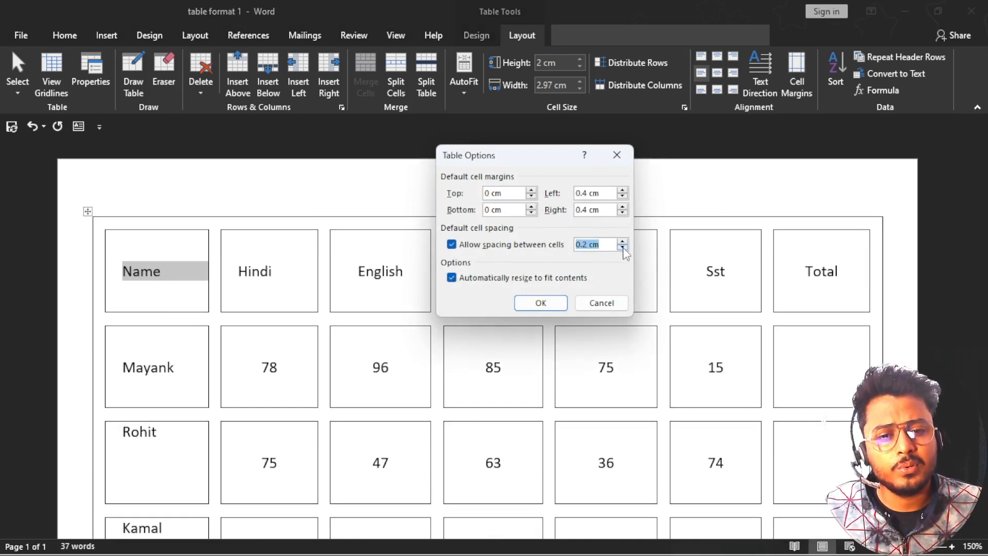
left_click(623, 247)
left_click(622, 247)
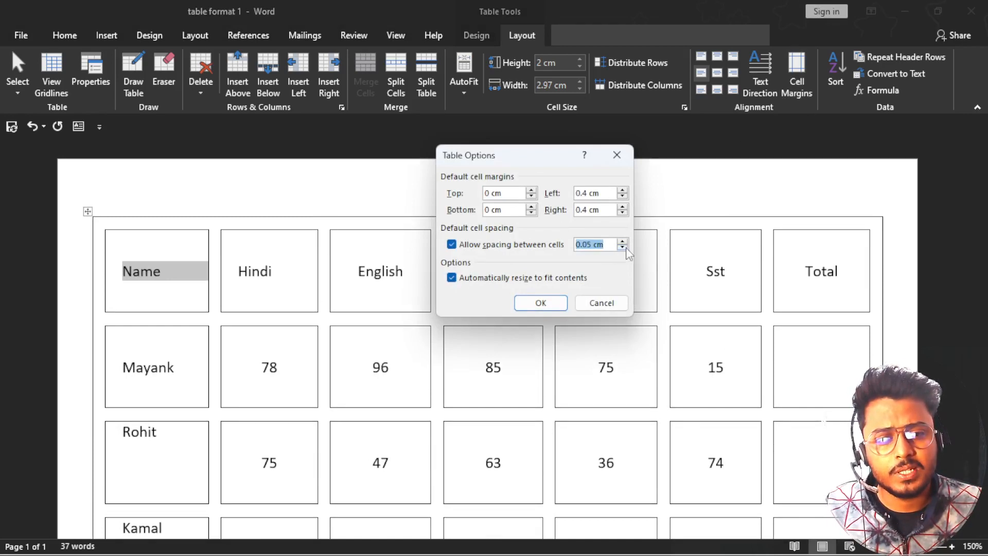
left_click(623, 247)
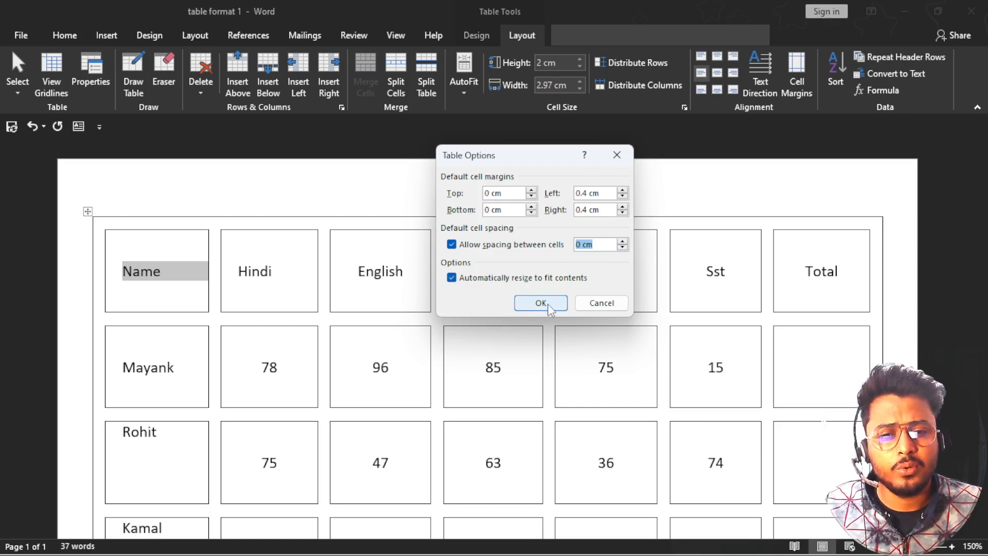
left_click(452, 245)
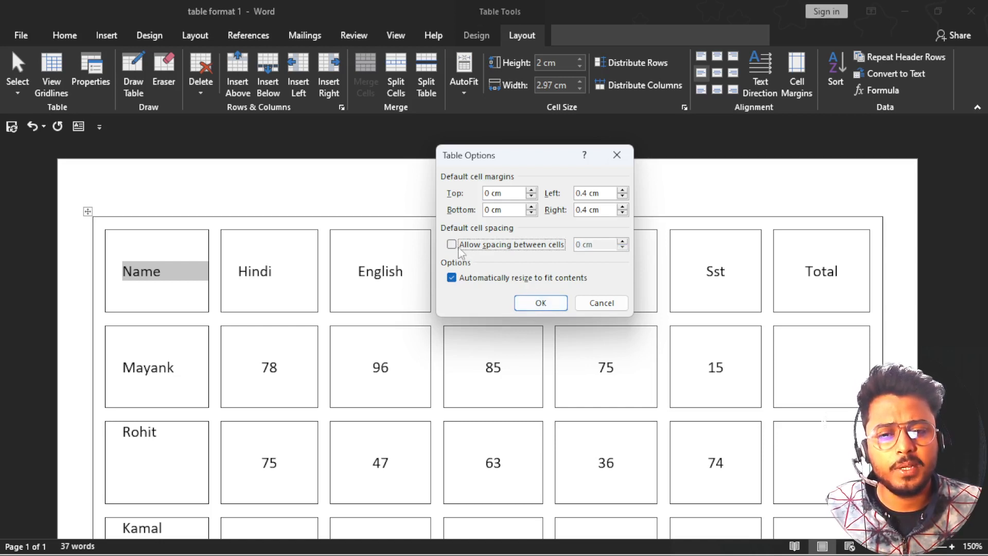
left_click(547, 308)
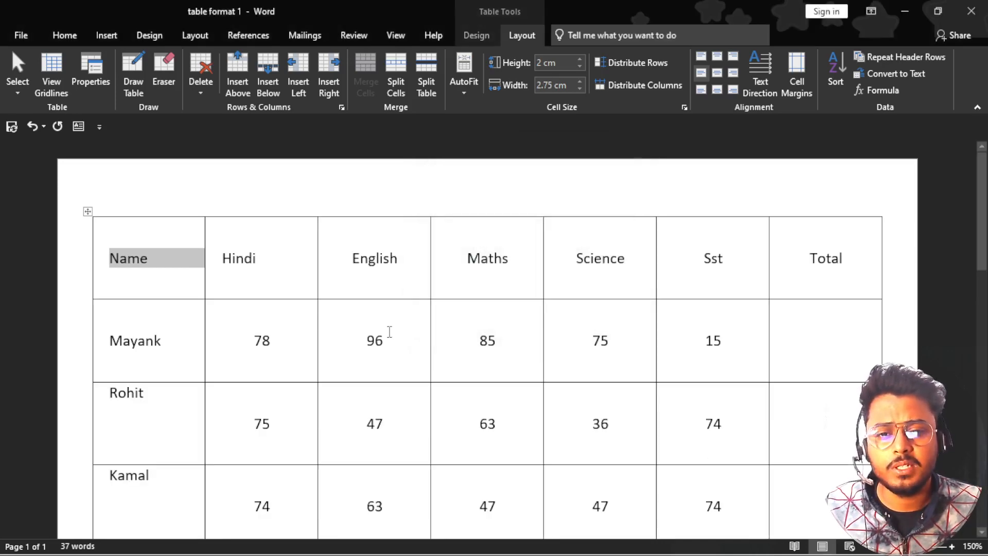
scroll(389, 332, "down", 5)
scroll(390, 331, "up", 3)
scroll(390, 331, "down", 2)
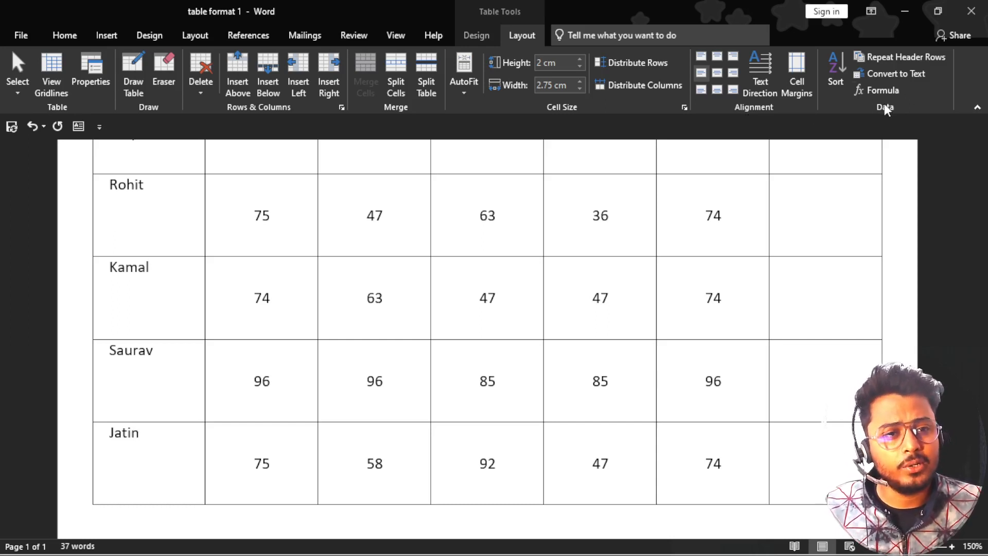
scroll(884, 103, "up", 3)
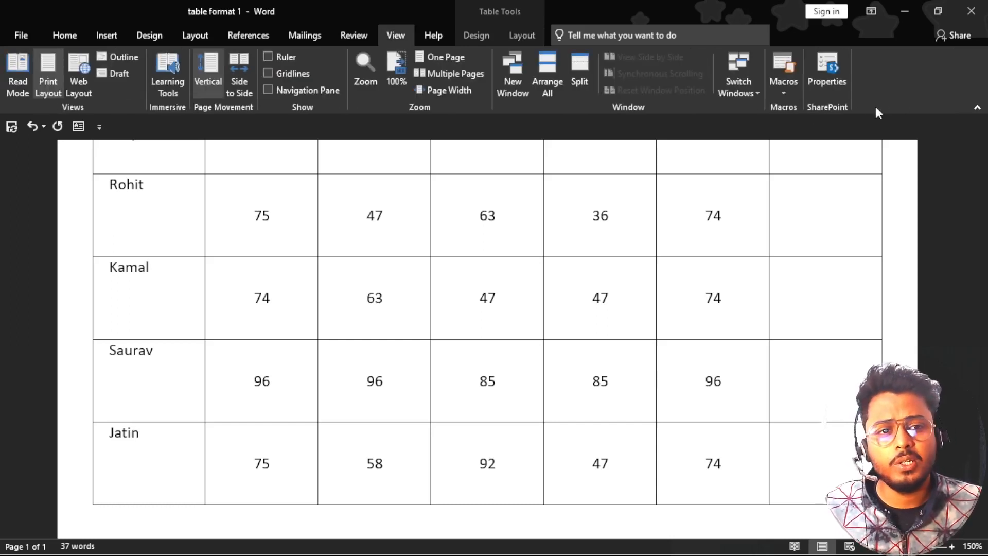
scroll(823, 108, "down", 1)
scroll(819, 110, "down", 2)
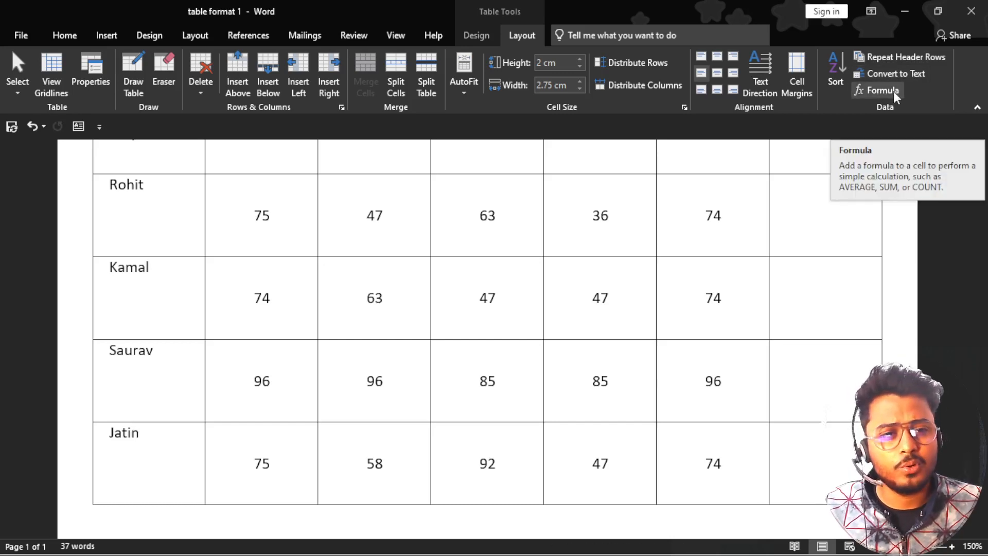
scroll(807, 304, "down", 2)
scroll(807, 305, "up", 4)
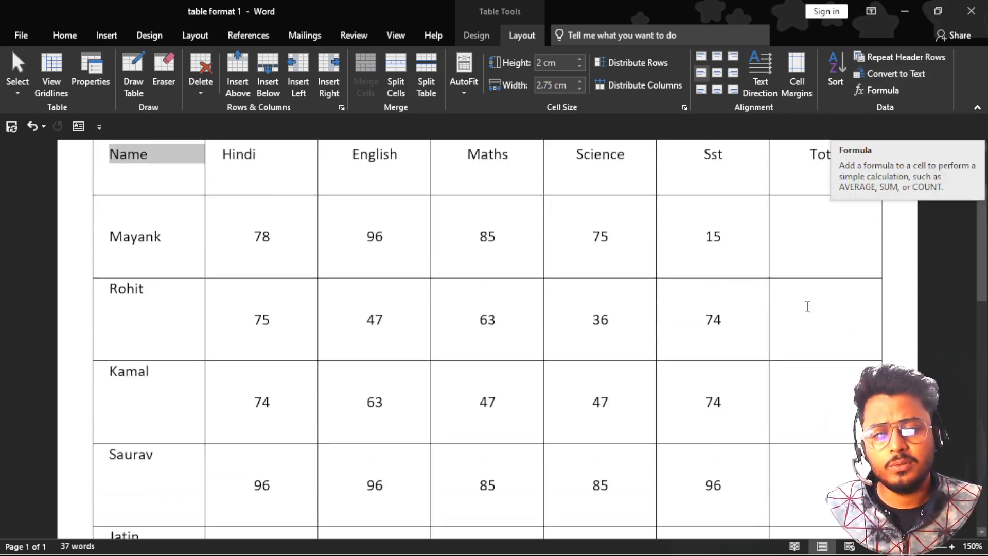
Calculate the totals for the last two student rows in the Total column with the formula =SUM(LEFT)
scroll(808, 306, "down", 4)
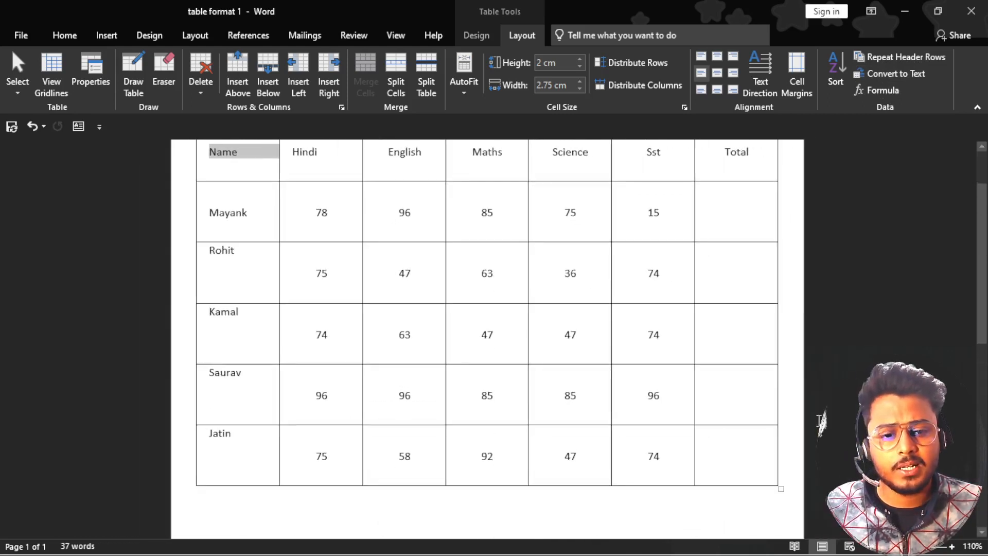
left_click(714, 458)
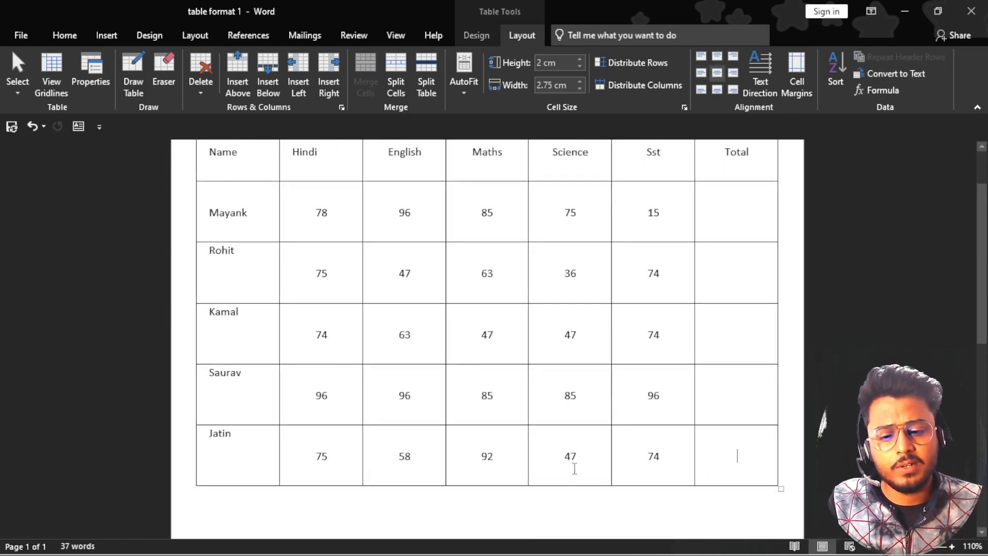
left_click(891, 91)
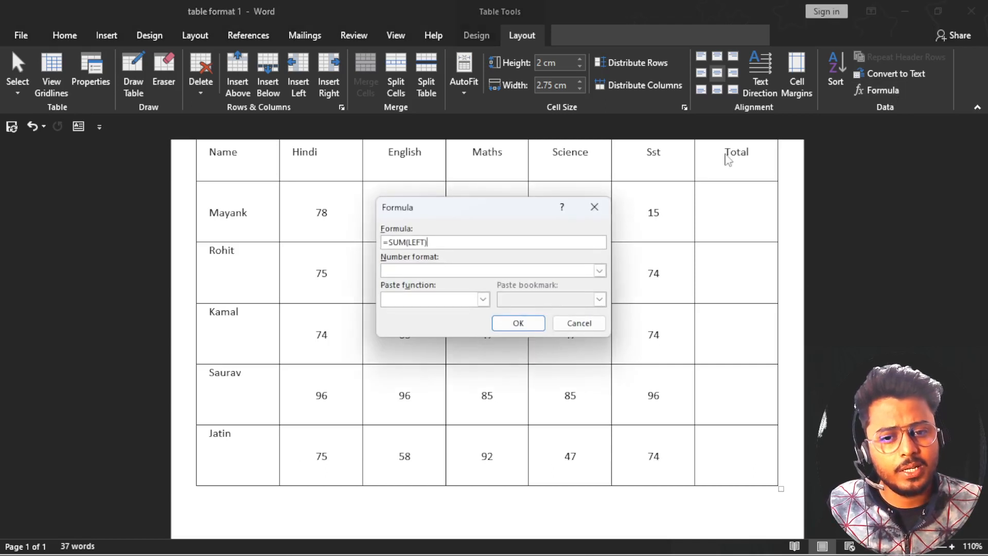
left_click(515, 324)
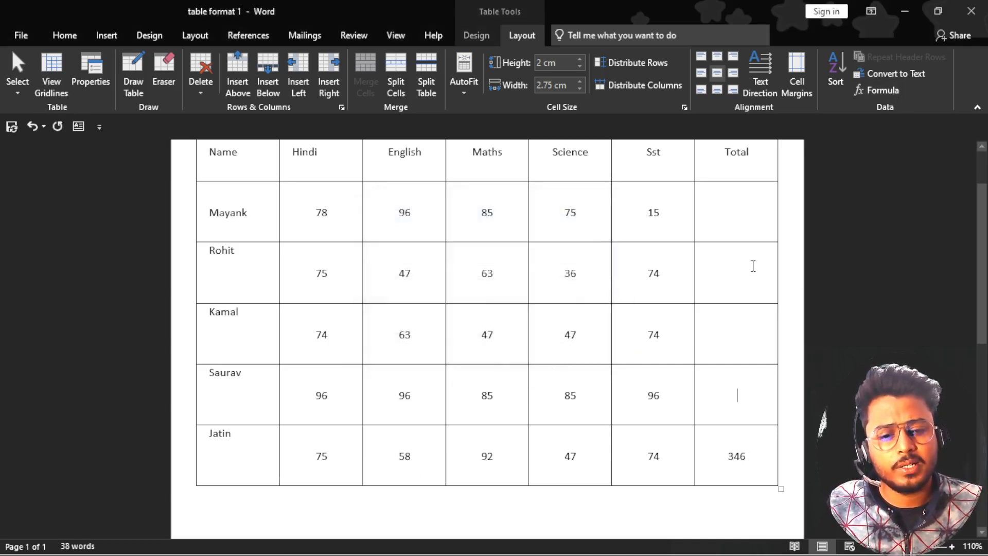
left_click(875, 86)
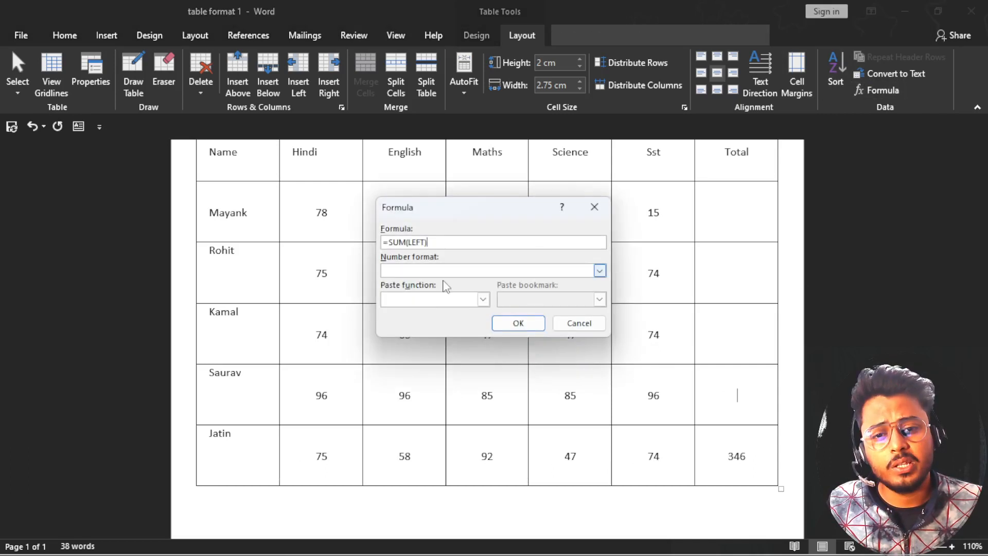
left_click(520, 323)
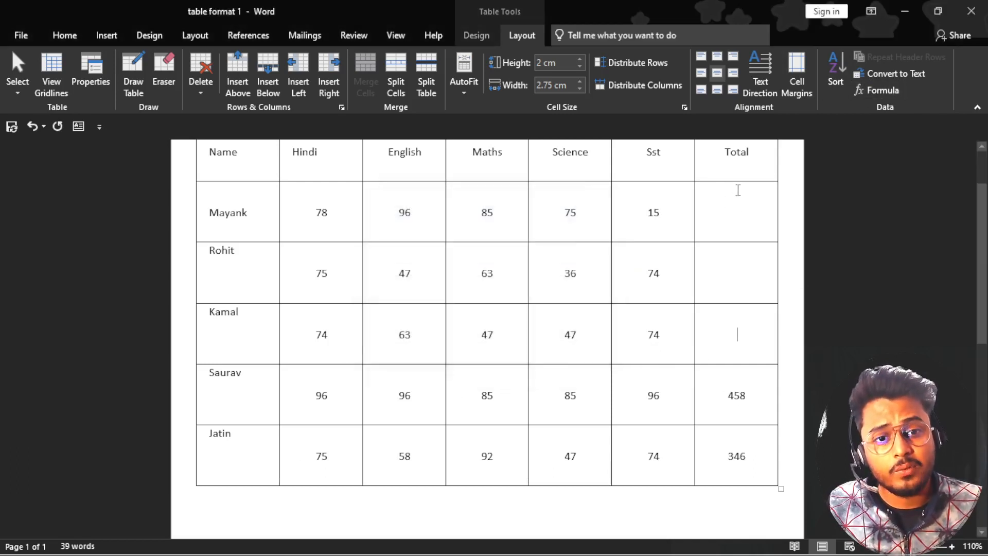
Fill the Total cells of the first three student rows using the formula =SUM(LEFT)
left_click(878, 91)
left_click(521, 325)
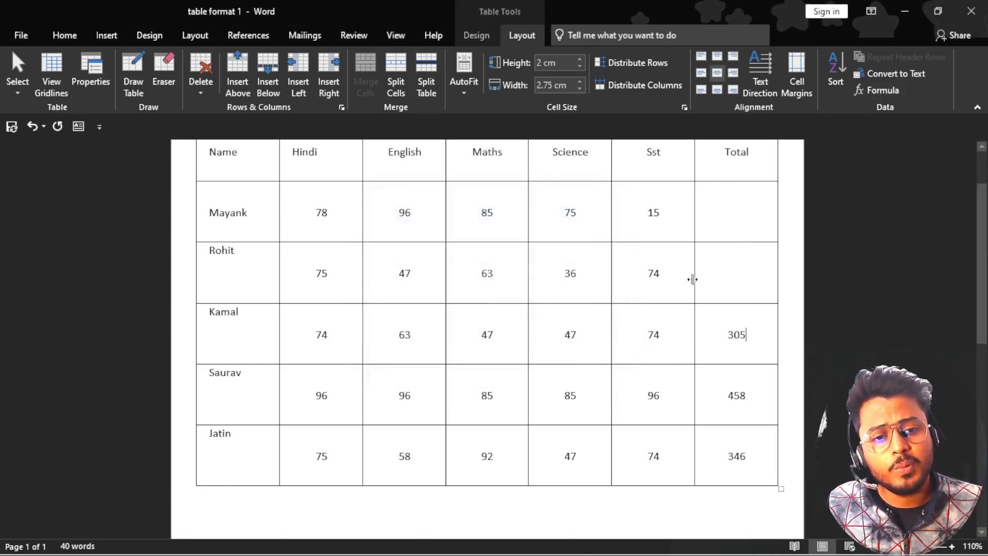
left_click(740, 281)
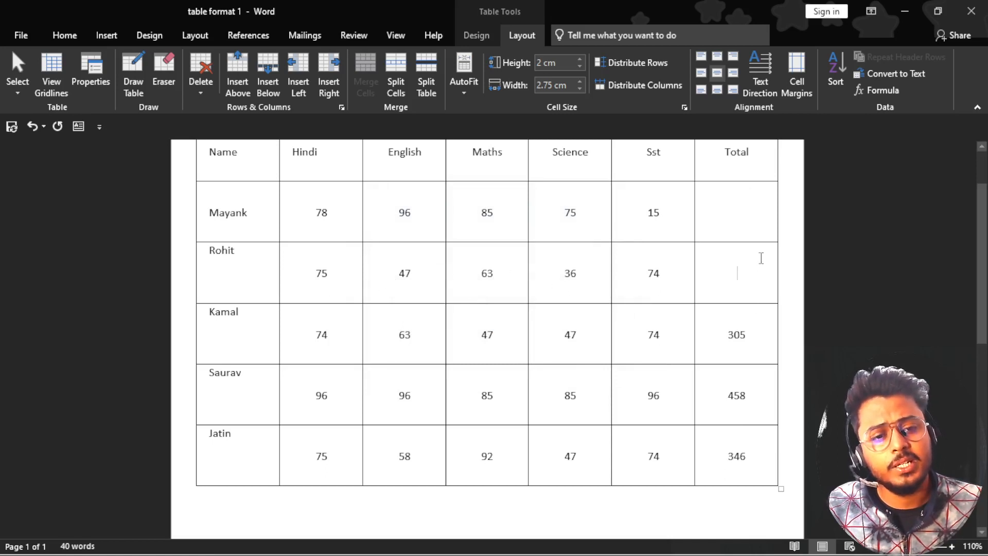
left_click(878, 90)
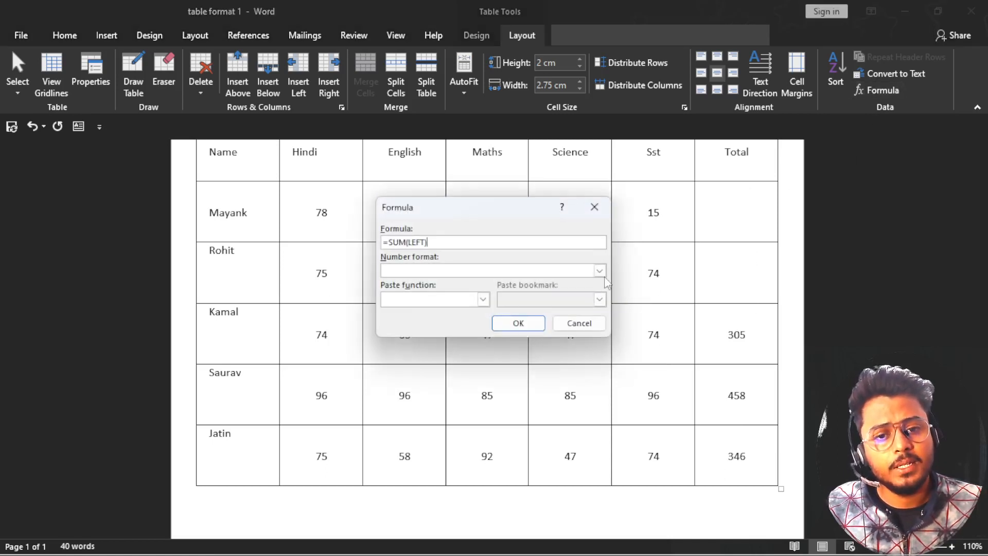
left_click(510, 324)
left_click(736, 212)
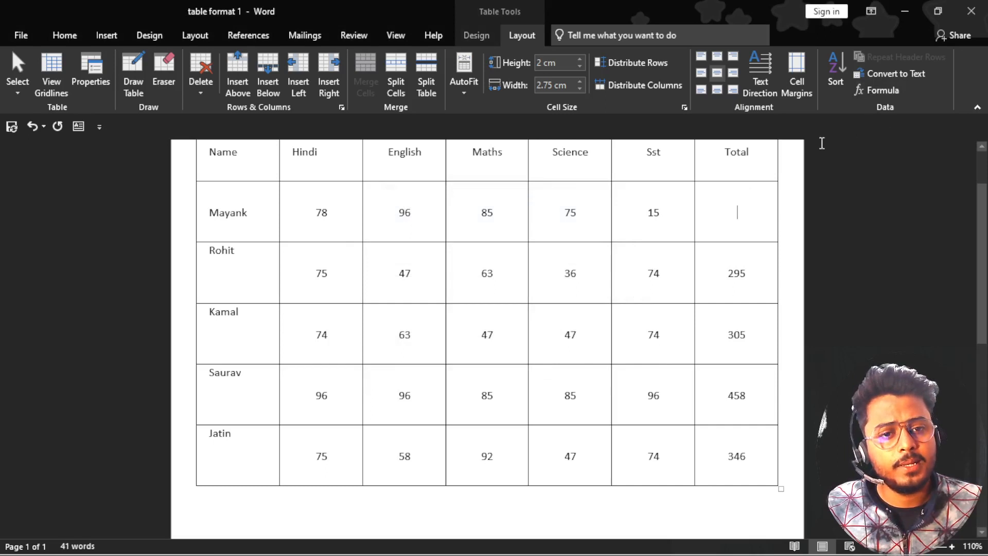
left_click(878, 90)
left_click(514, 322)
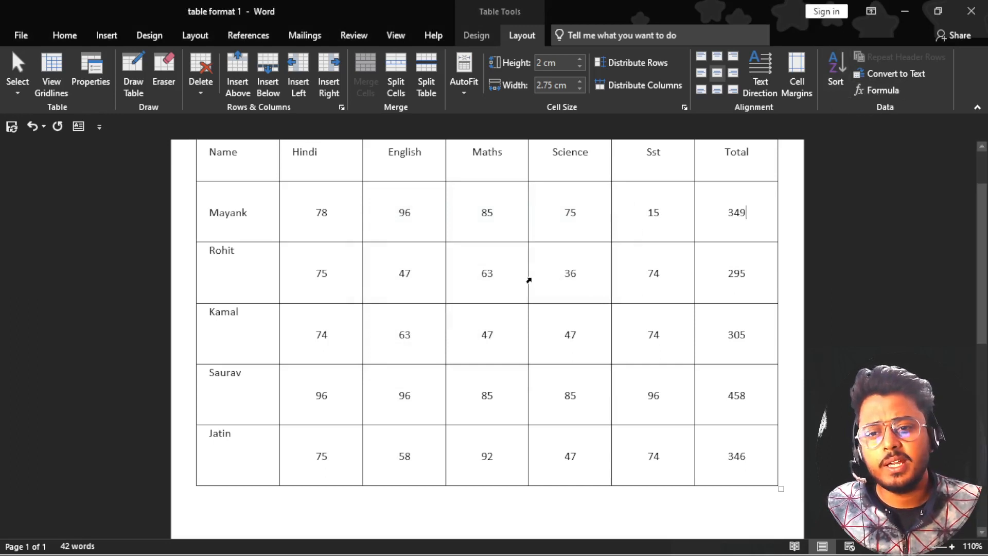
Try to sort the five student name cells below the Name header as text in ascending order
scroll(528, 280, "up", 1)
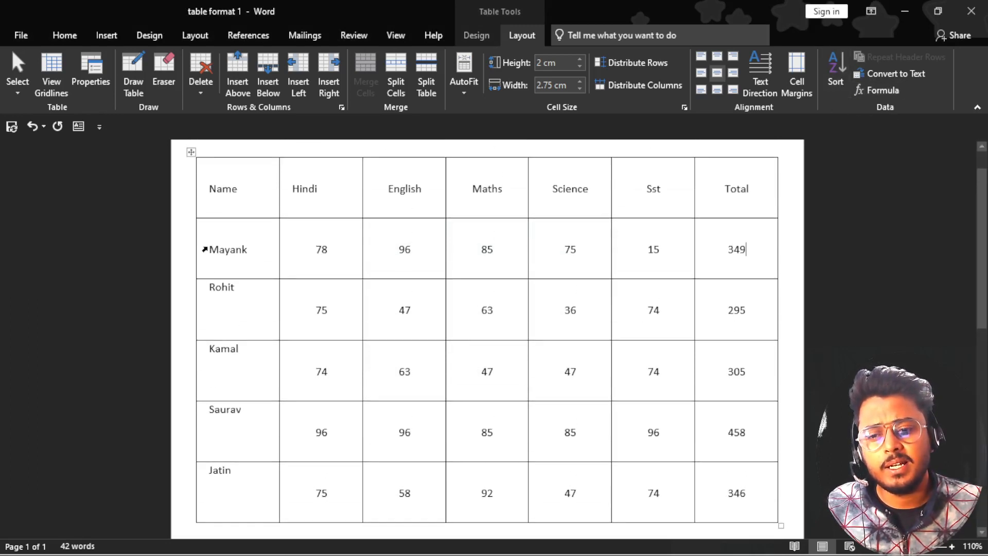
left_click_drag(211, 246, 176, 437)
scroll(205, 374, "down", 2)
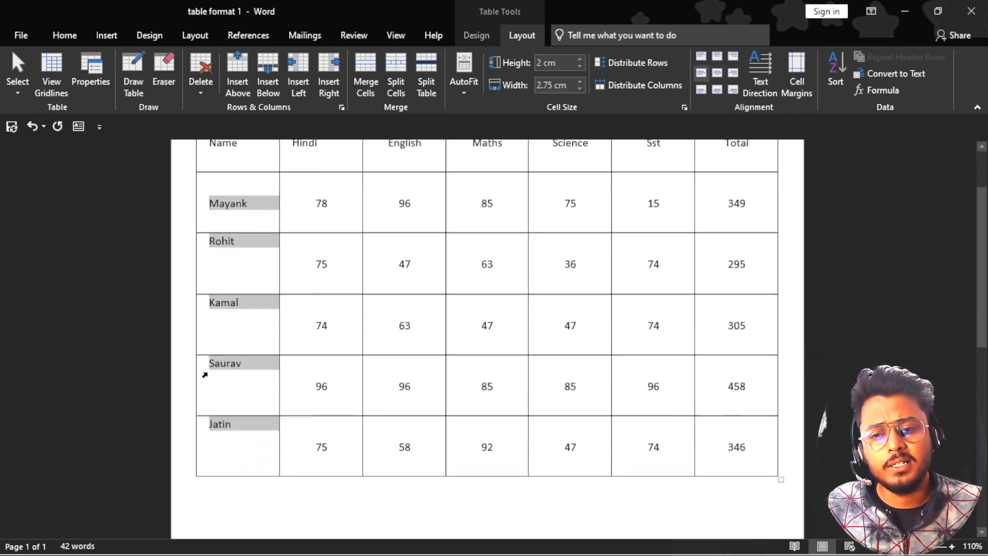
scroll(204, 374, "up", 1)
scroll(205, 375, "up", 1)
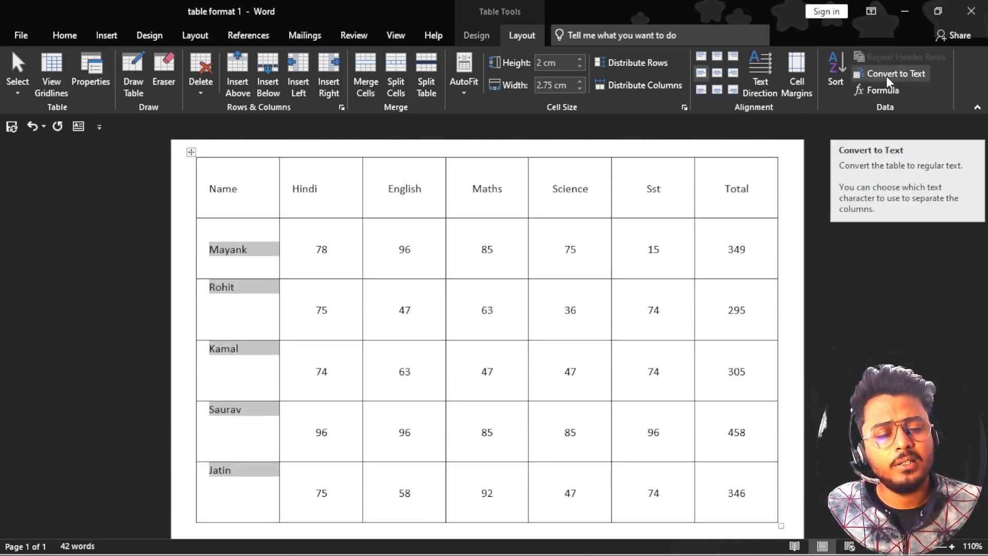
left_click(840, 76)
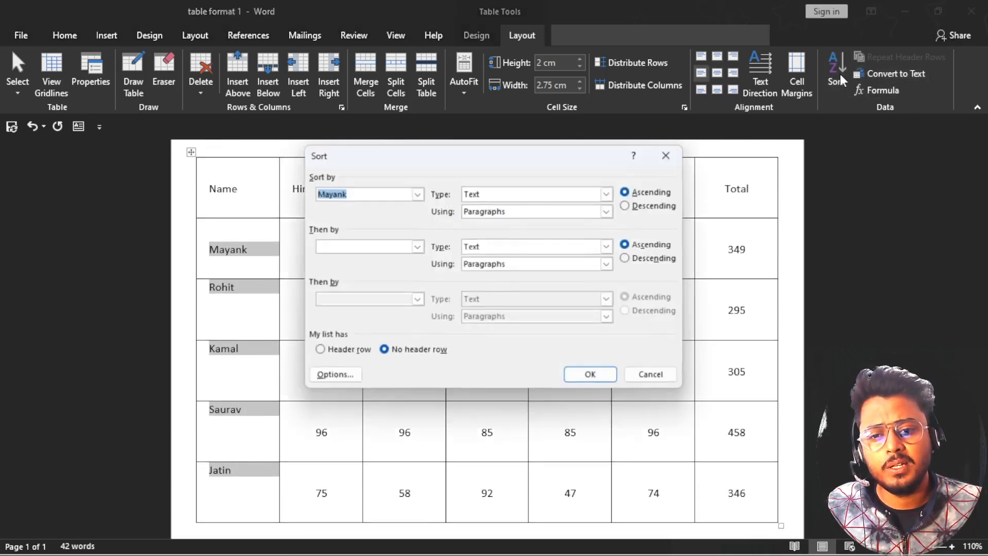
left_click_drag(459, 161, 684, 105)
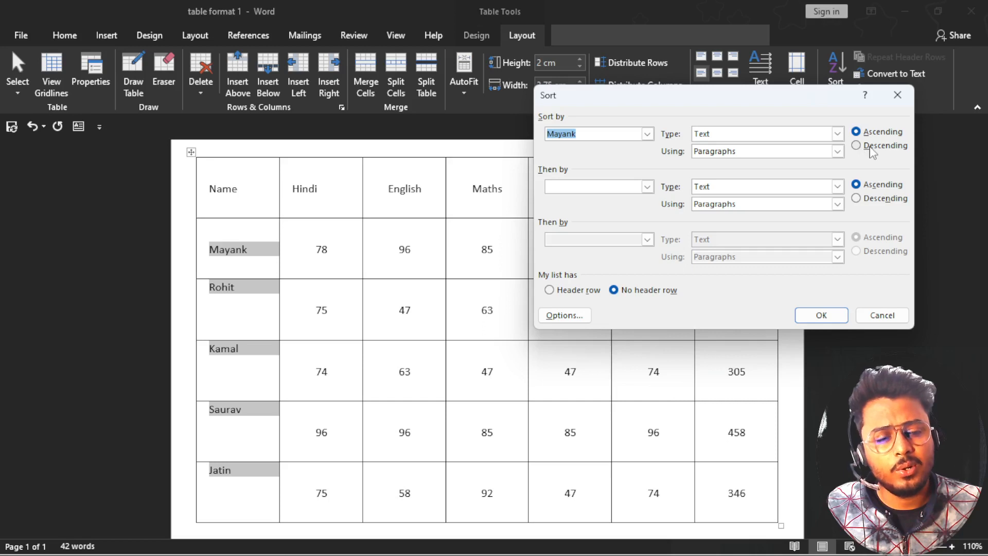
left_click(831, 316)
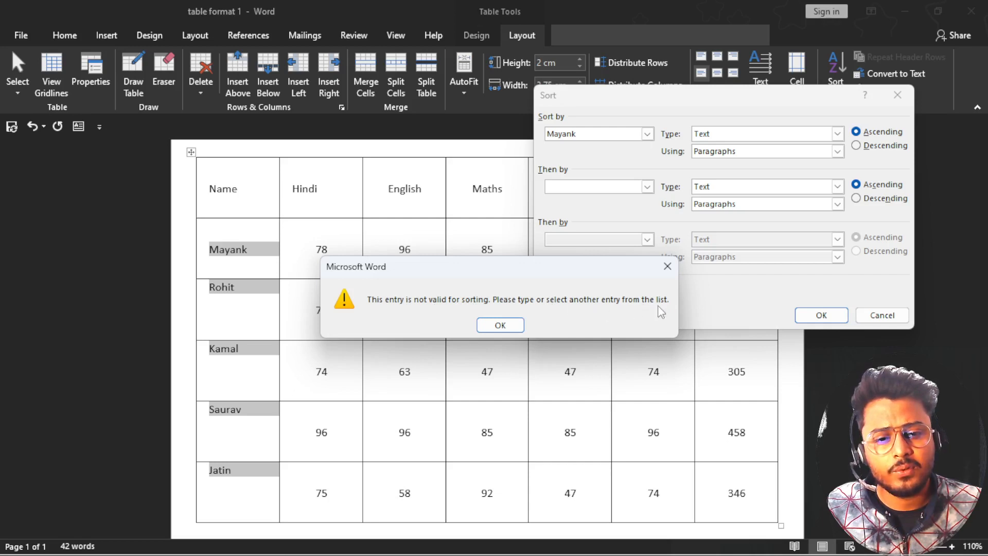
left_click(510, 329)
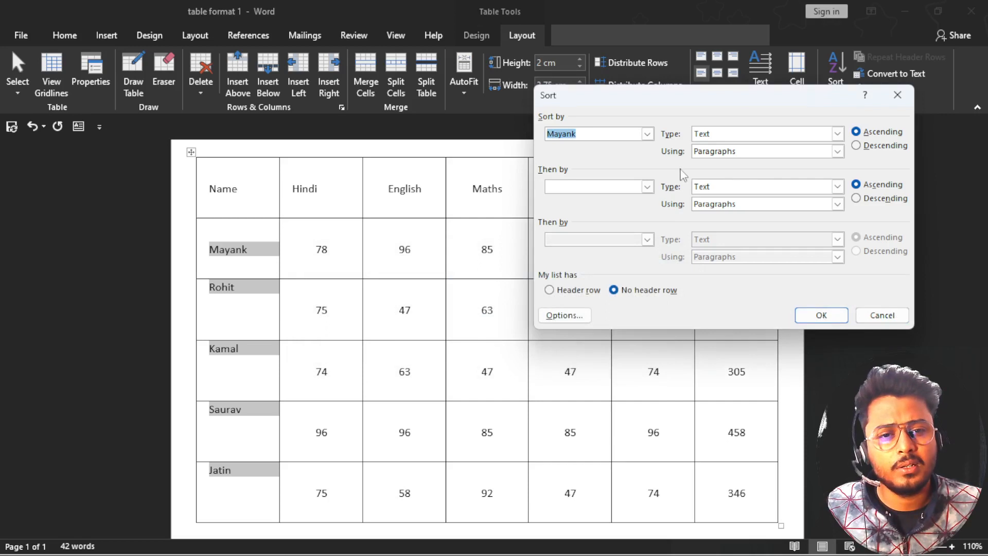
left_click(647, 134)
left_click(899, 97)
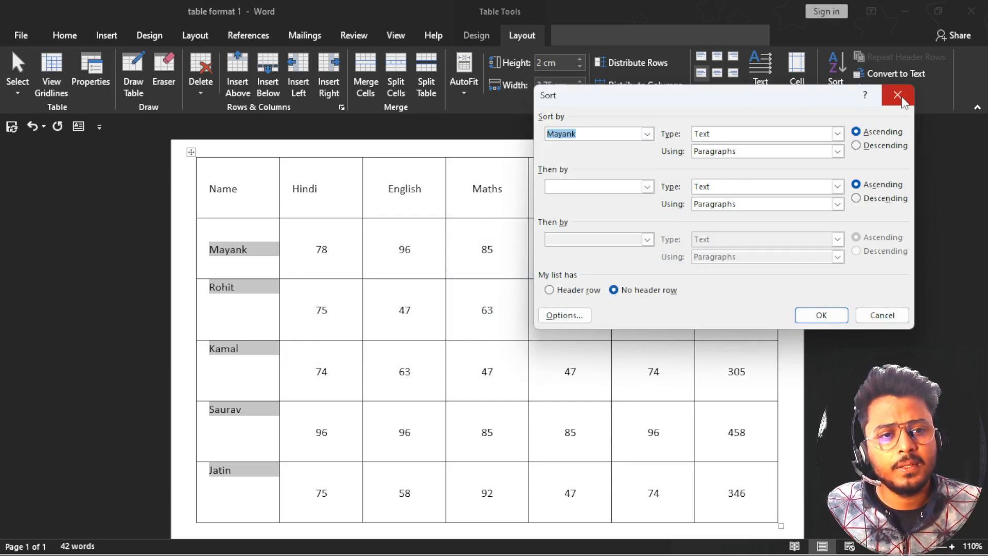
left_click(897, 95)
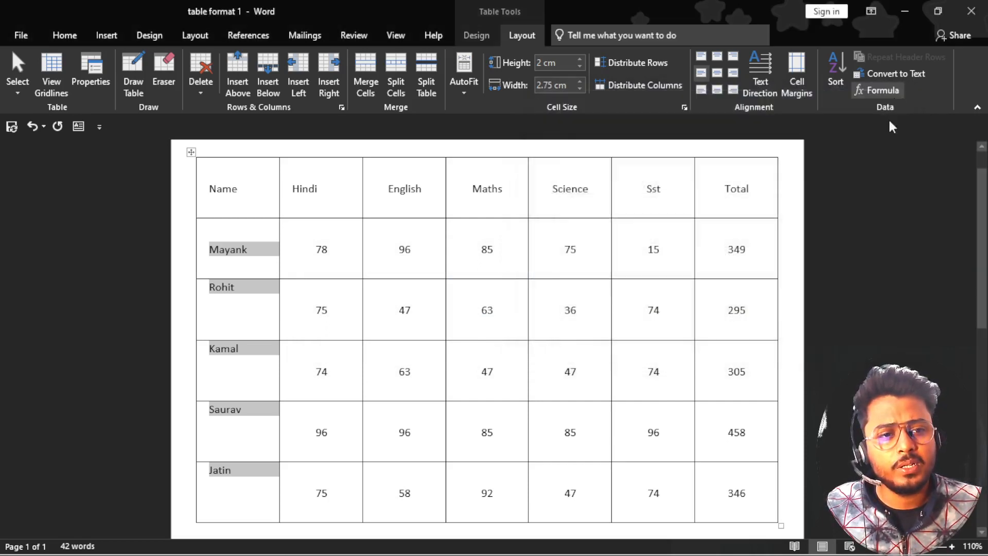
Try to sort all five student rows, marks and totals included, as text in ascending order
left_click(280, 244)
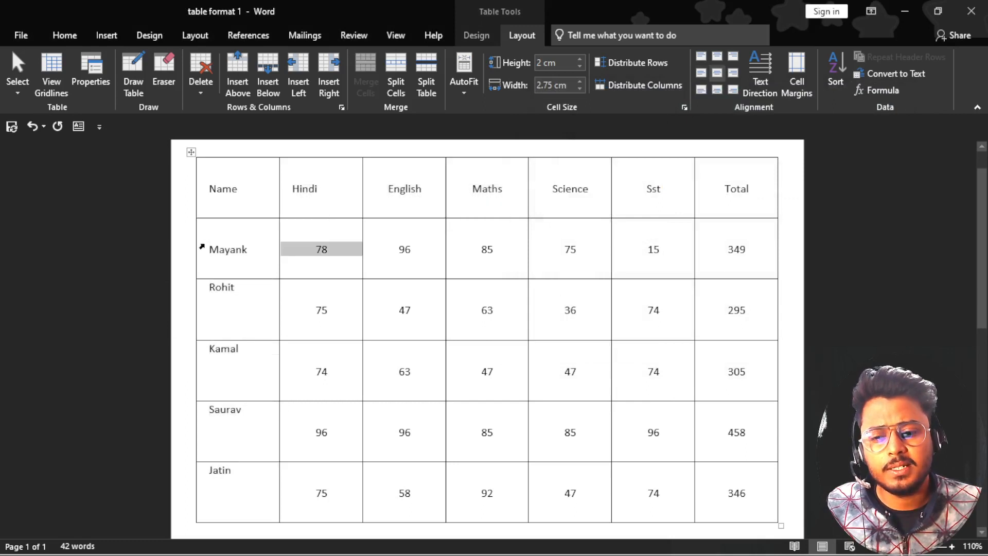
left_click_drag(211, 246, 739, 494)
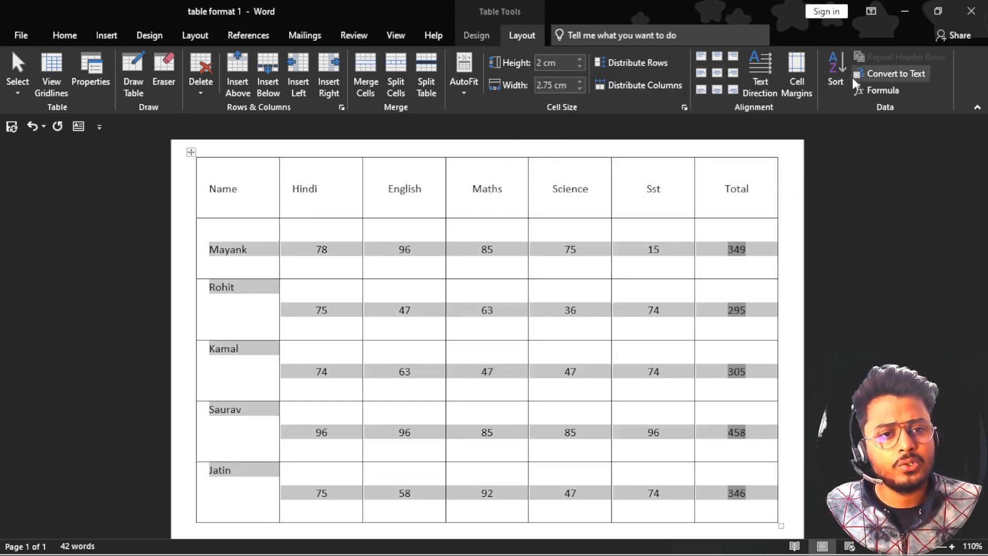
left_click(839, 70)
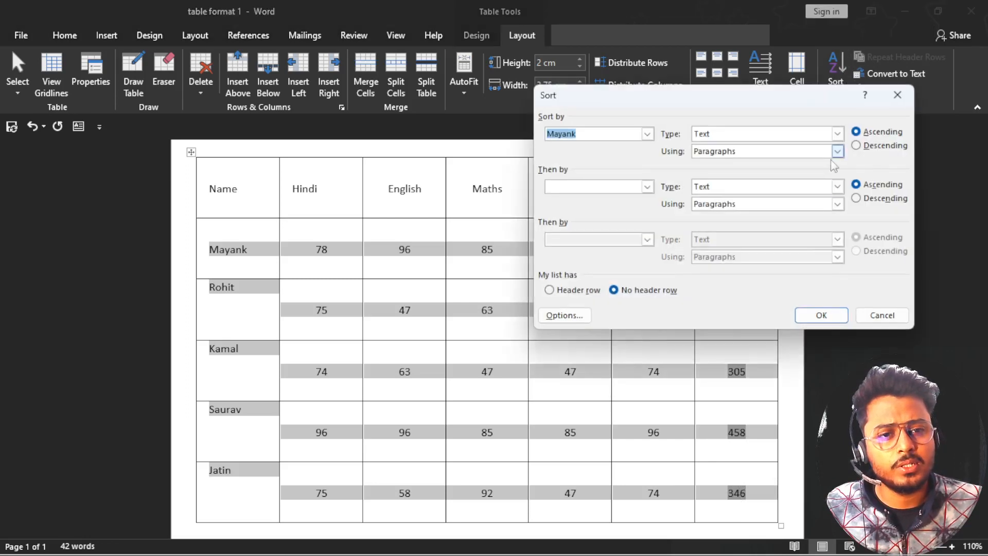
left_click(823, 315)
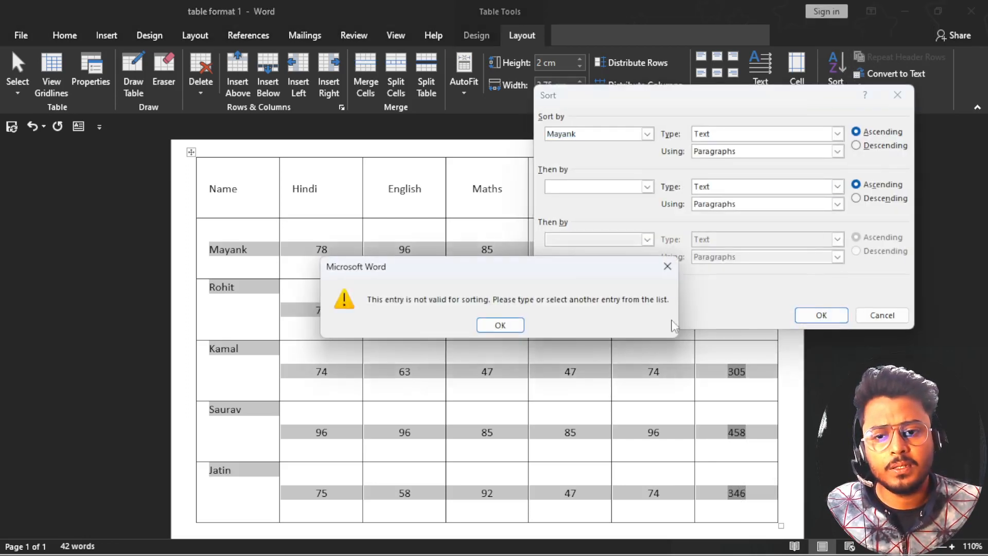
left_click(507, 324)
left_click(820, 315)
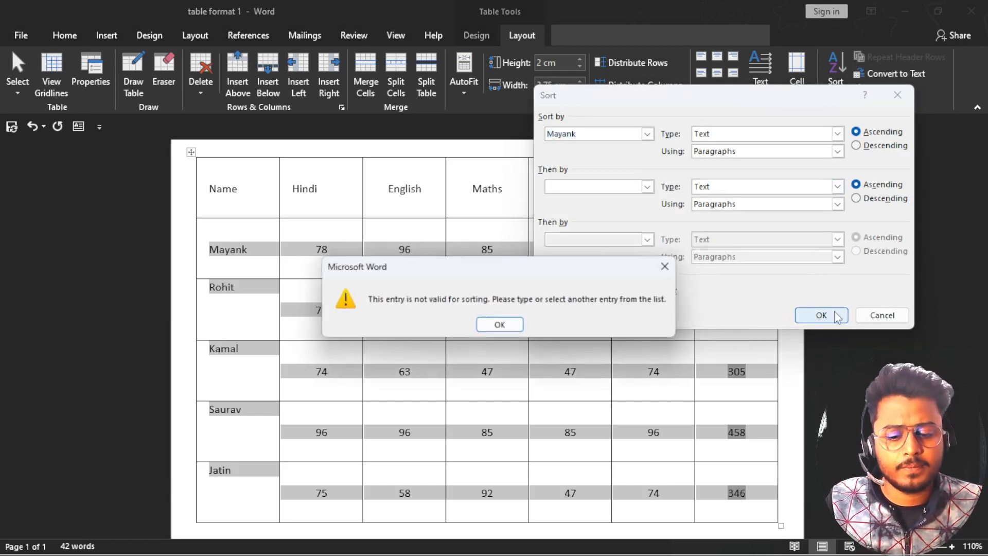
left_click(667, 266)
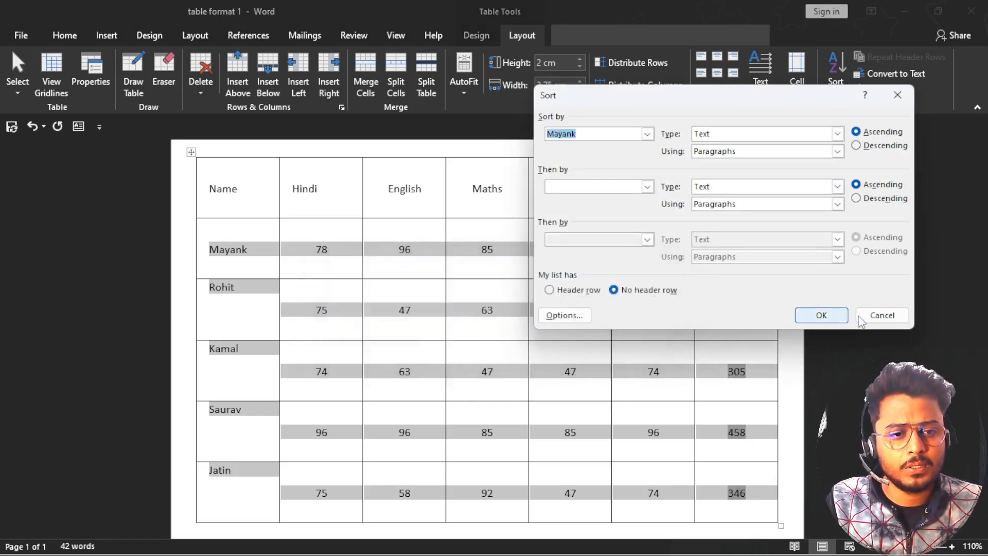
left_click(881, 315)
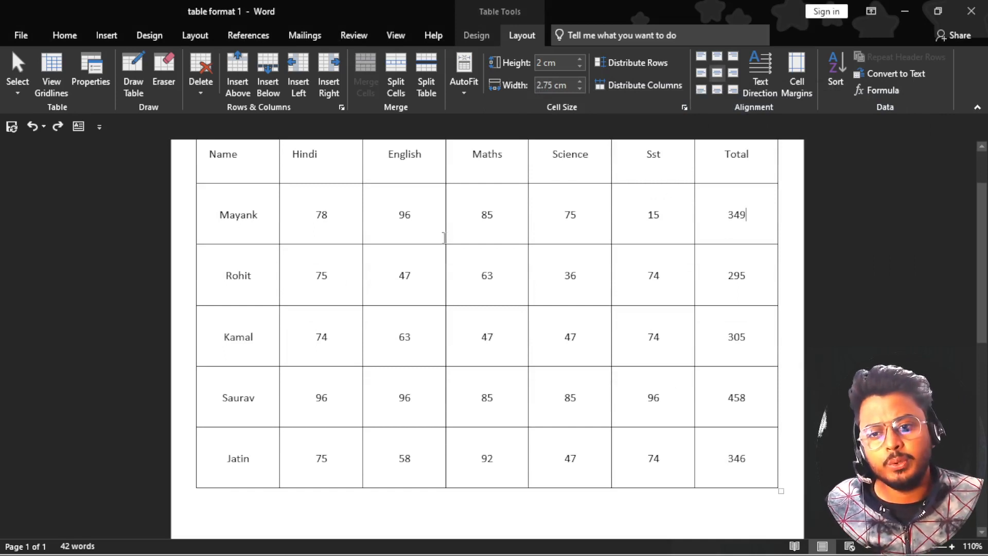
Sort the five student rows by the Name column, using Column 1 as the key, as text in ascending order
scroll(443, 236, "up", 1)
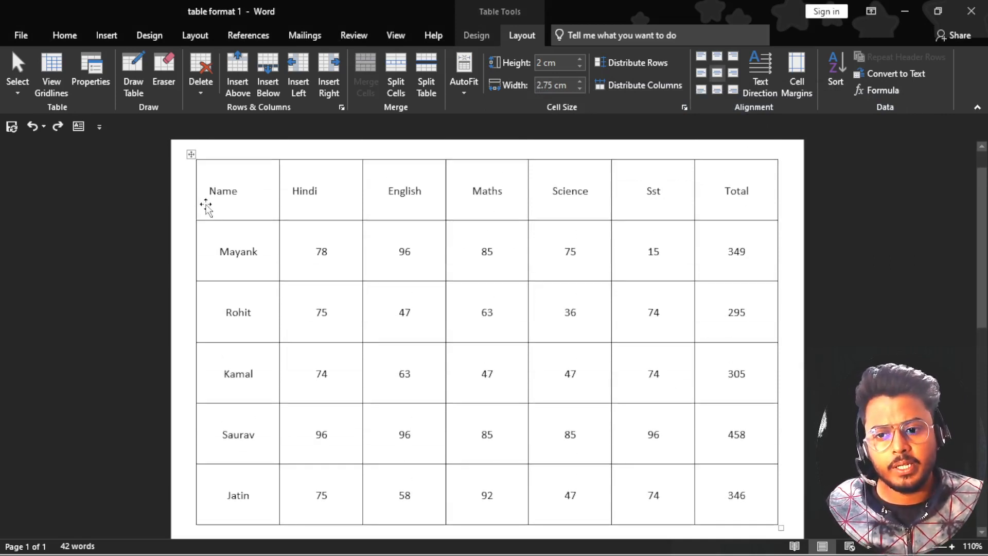
scroll(217, 202, "down", 1)
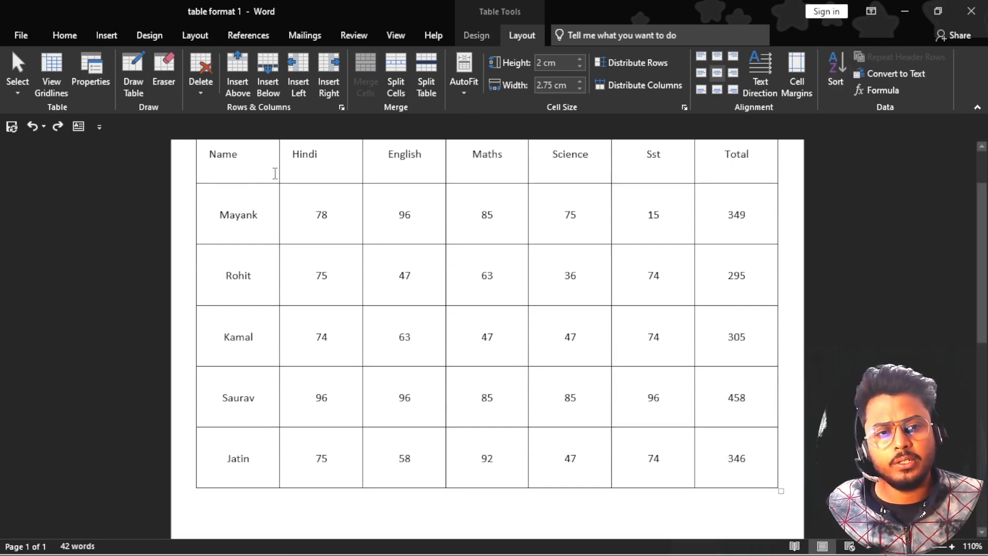
scroll(238, 176, "up", 1)
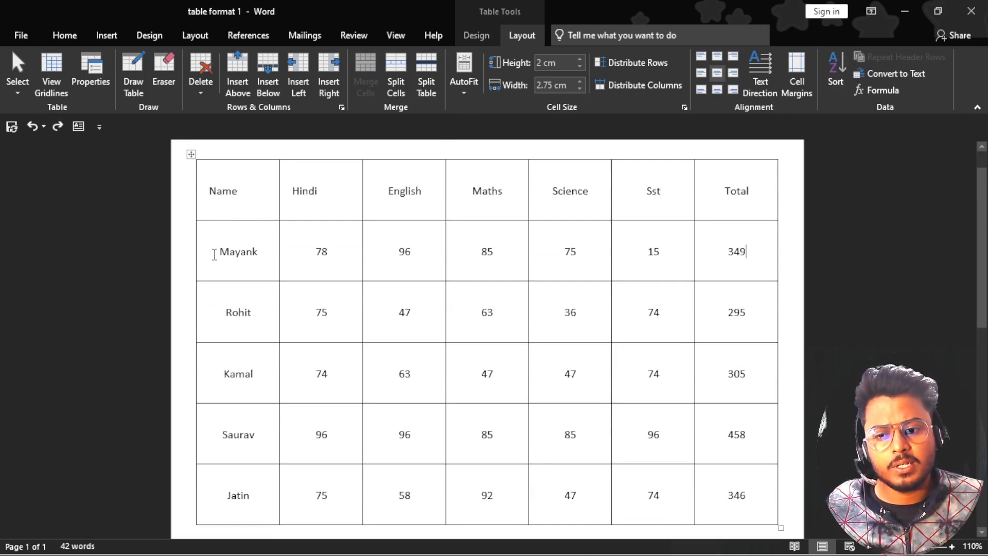
left_click_drag(214, 251, 218, 502)
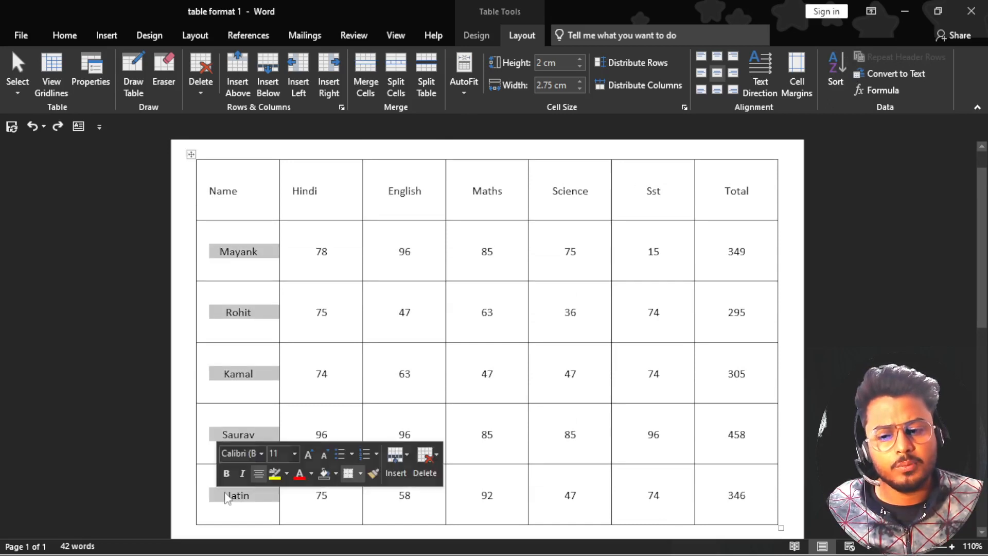
left_click(843, 67)
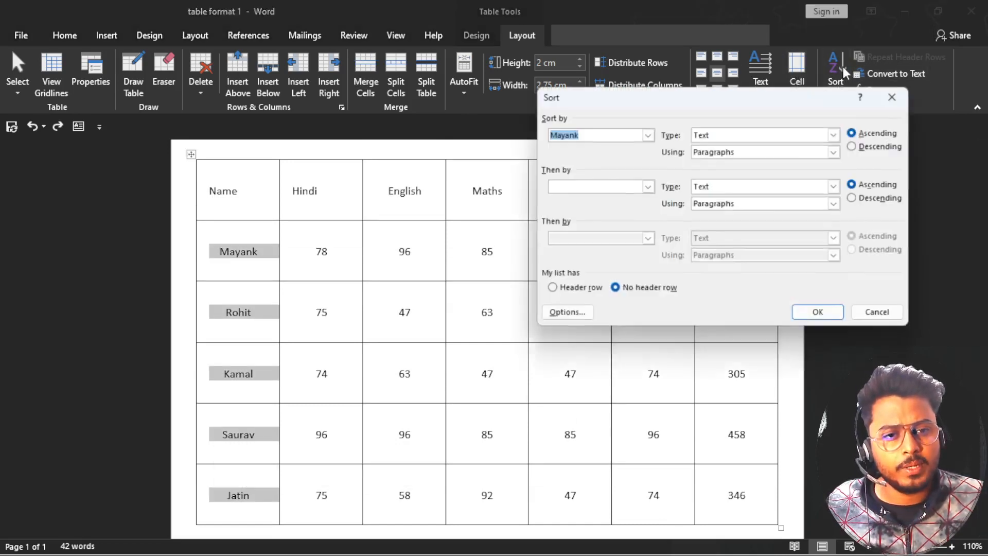
left_click_drag(628, 103, 681, 84)
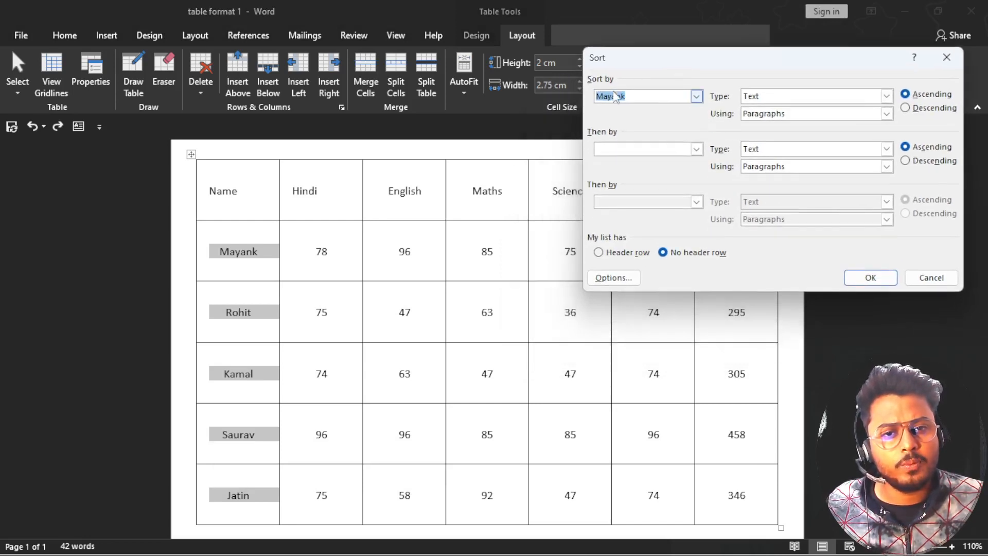
left_click(697, 96)
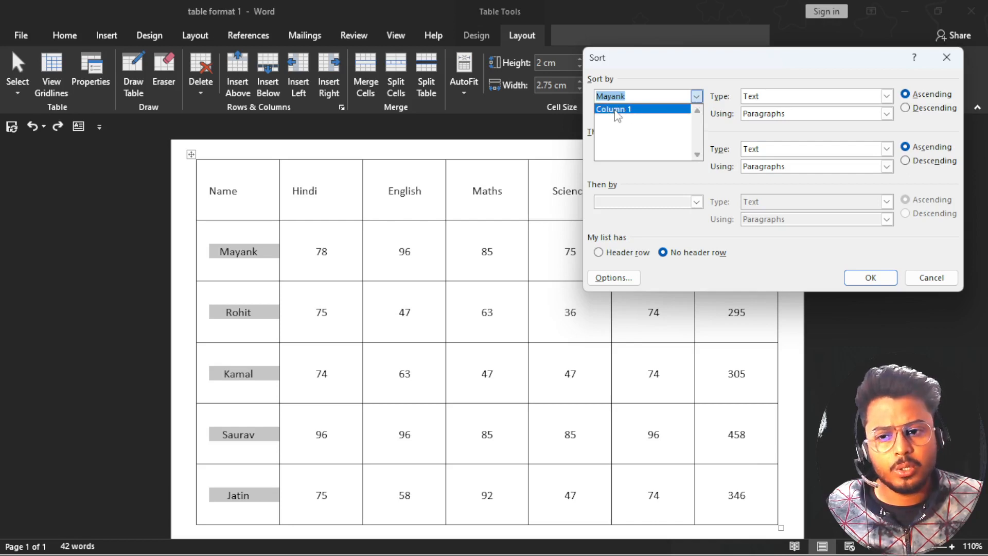
left_click(620, 110)
left_click_drag(717, 59, 579, 44)
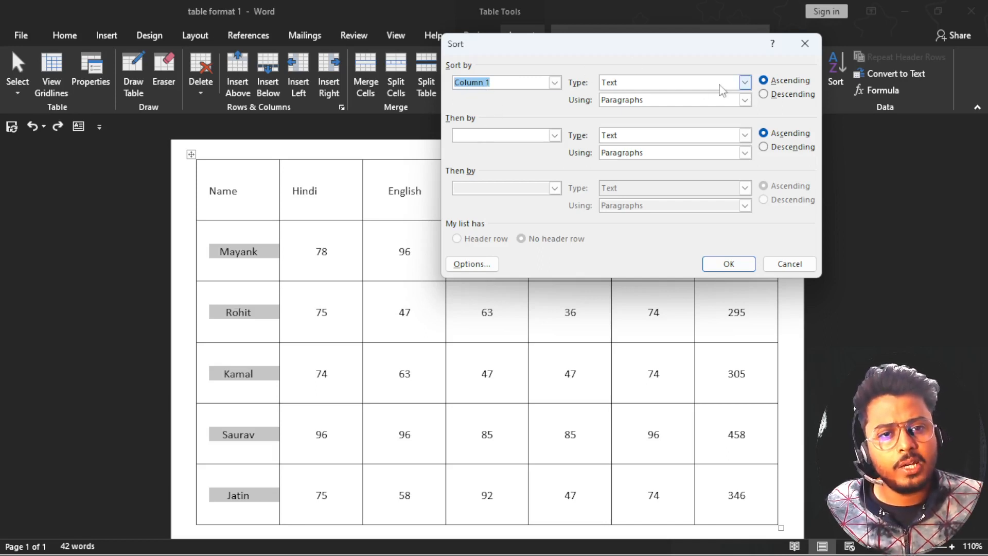
left_click(745, 82)
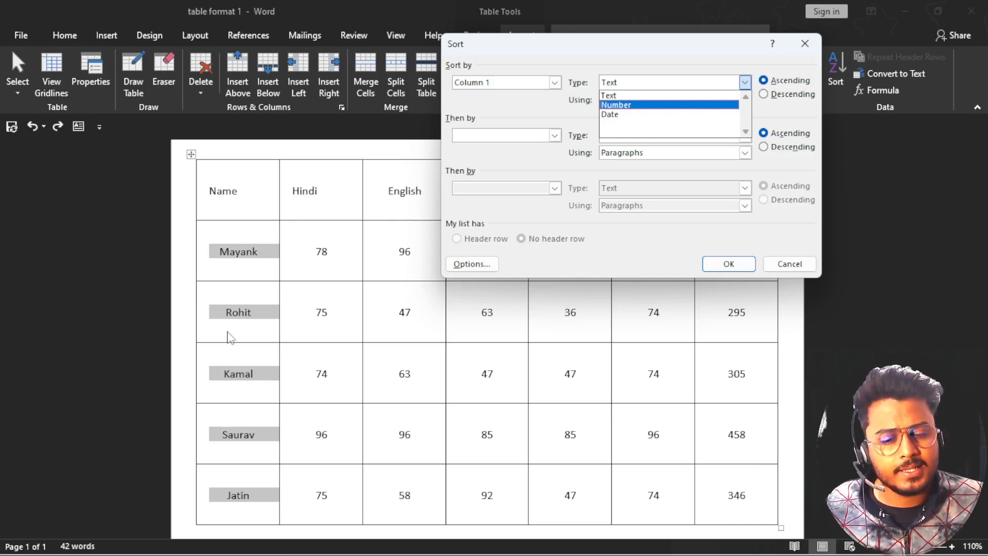
left_click(632, 95)
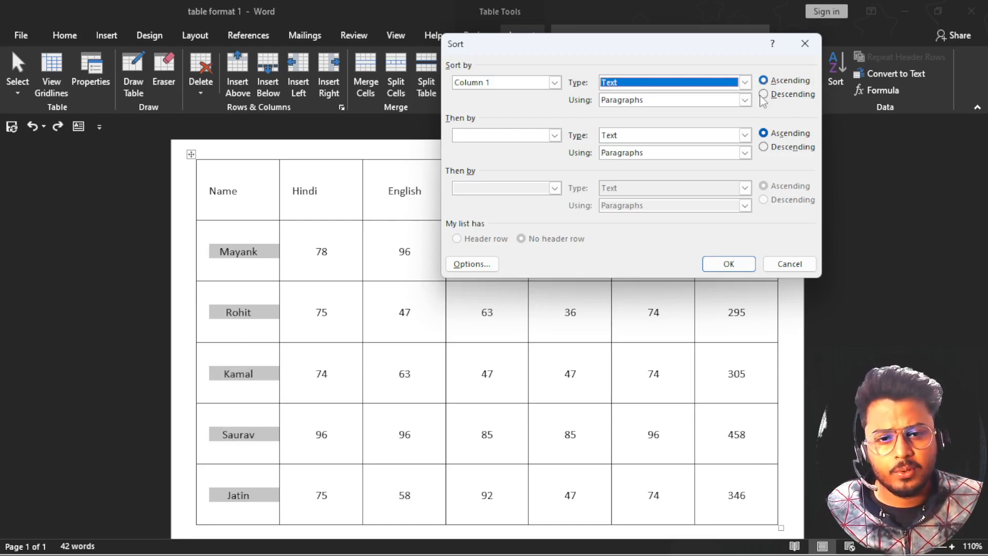
left_click(730, 265)
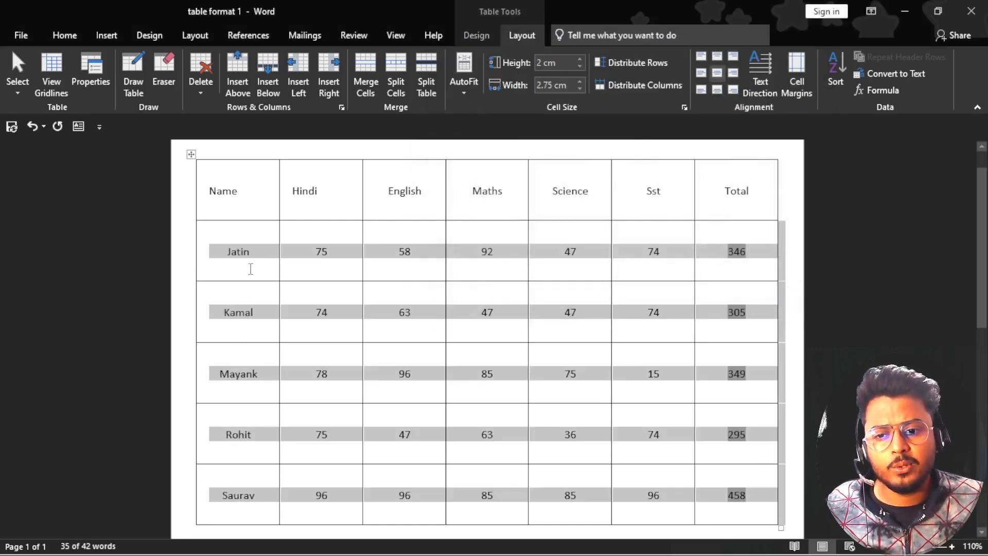
Undo the ascending name sort and redo it to compare the row order before and after sorting
scroll(225, 264, "down", 1)
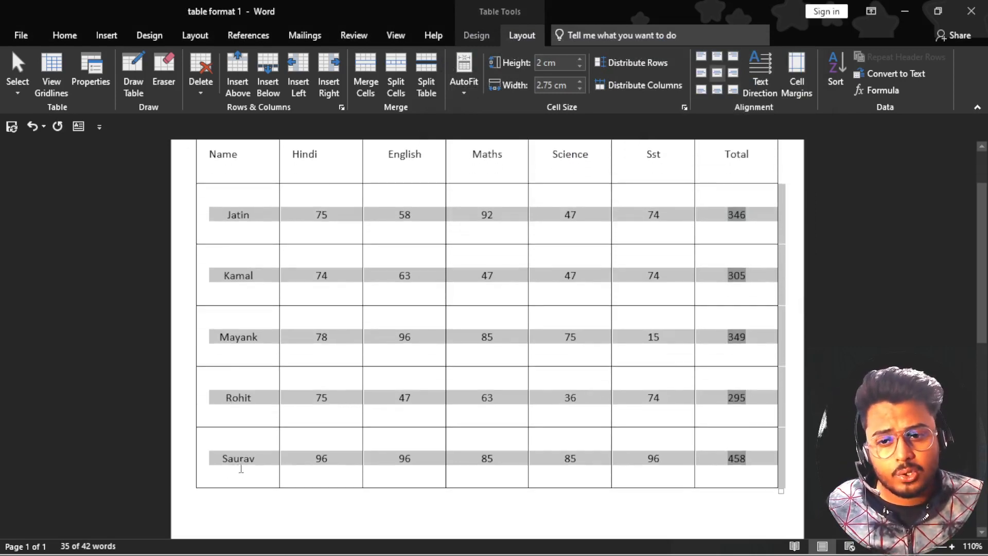
scroll(239, 466, "up", 1)
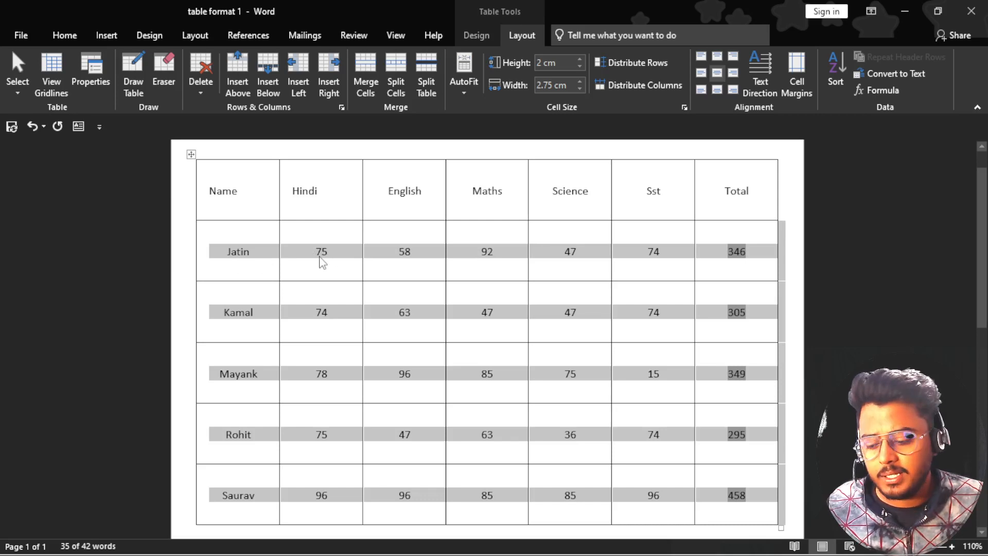
key("ctrl+z")
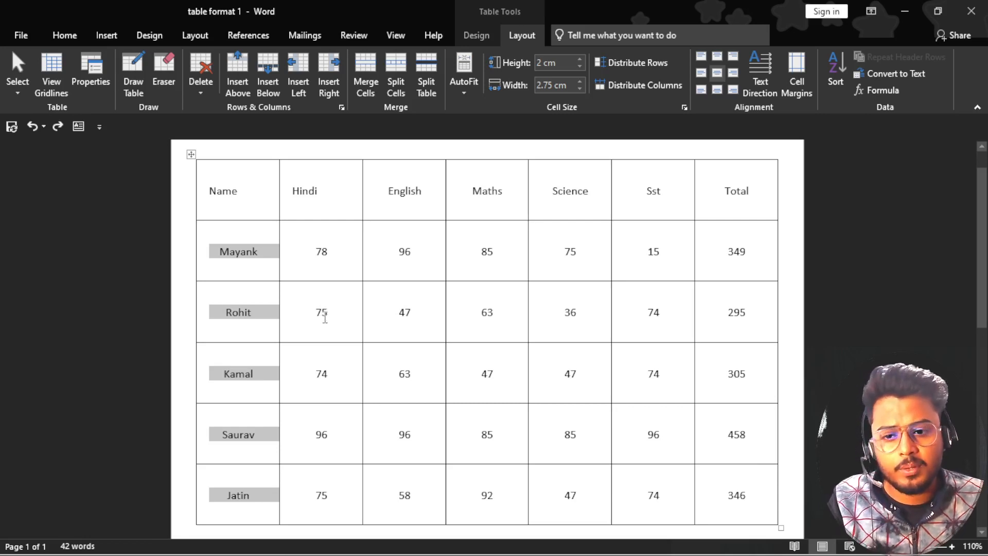
key("ctrl+y")
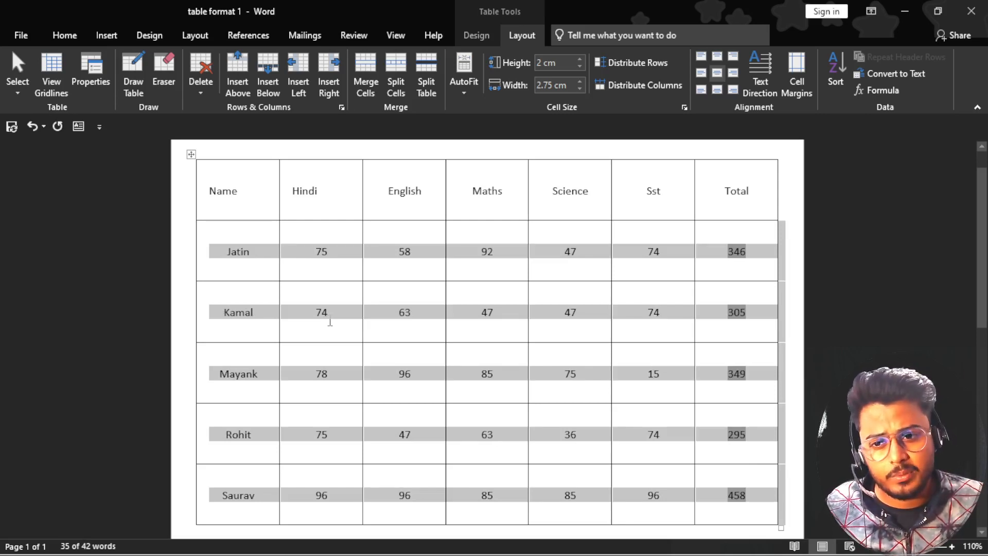
left_click(225, 256)
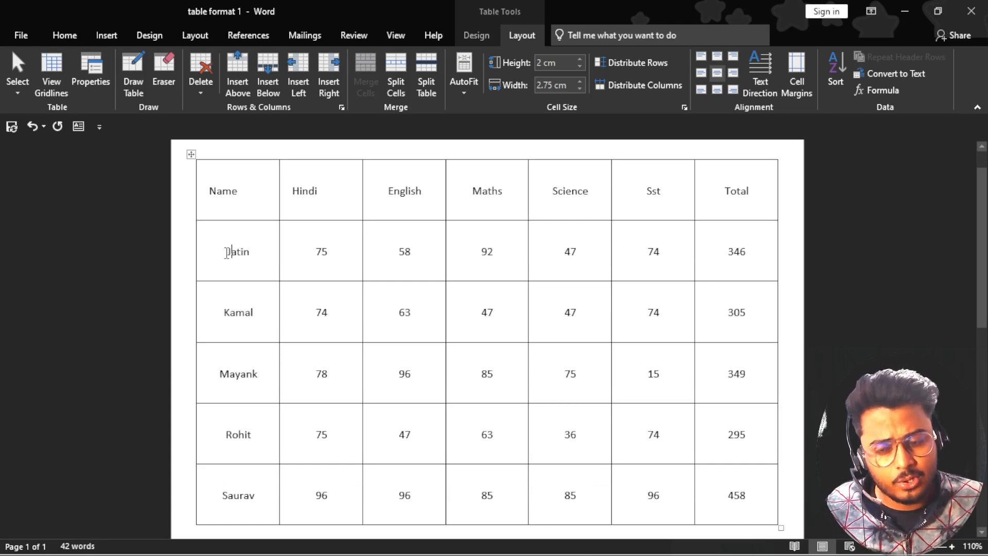
left_click(838, 77)
left_click(554, 82)
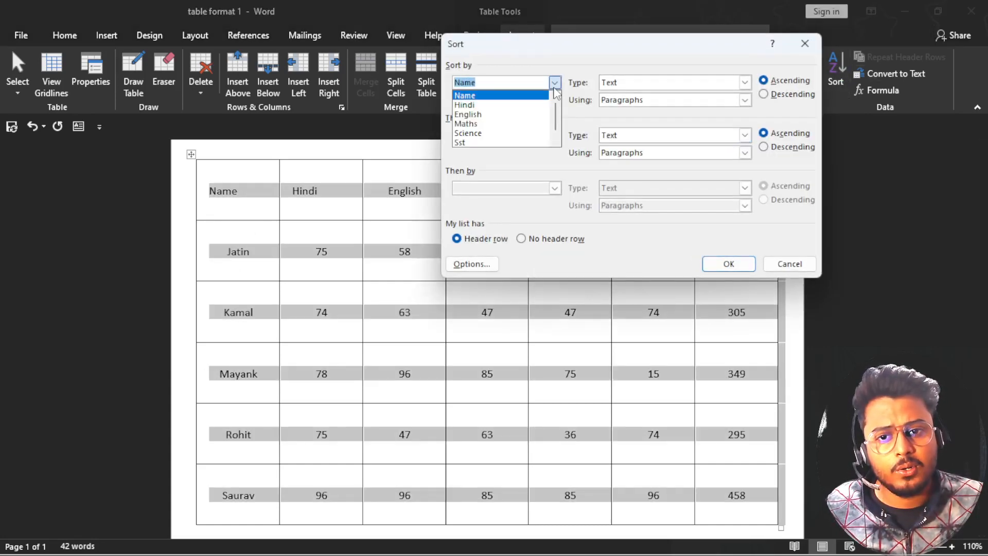
left_click(802, 46)
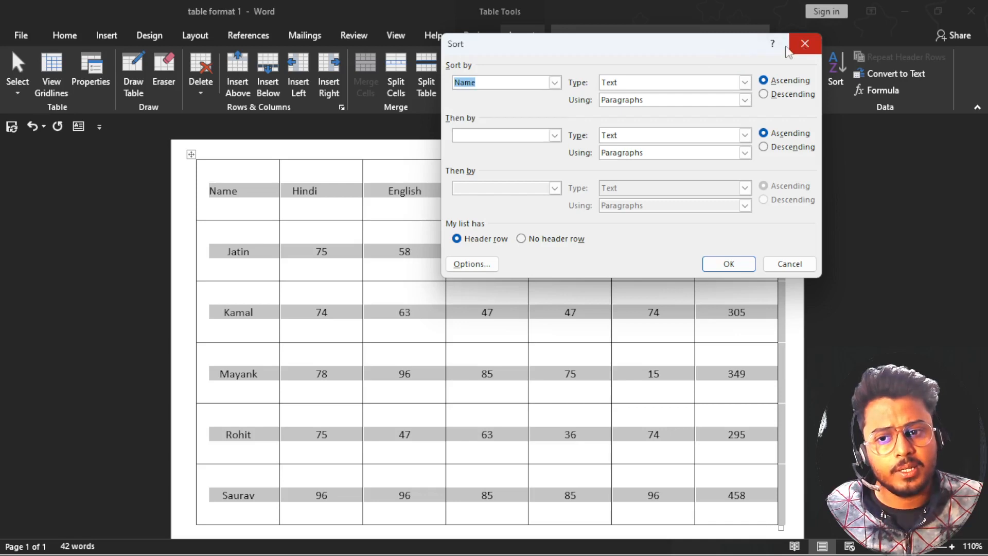
left_click(316, 255)
left_click(805, 44)
left_click(252, 258)
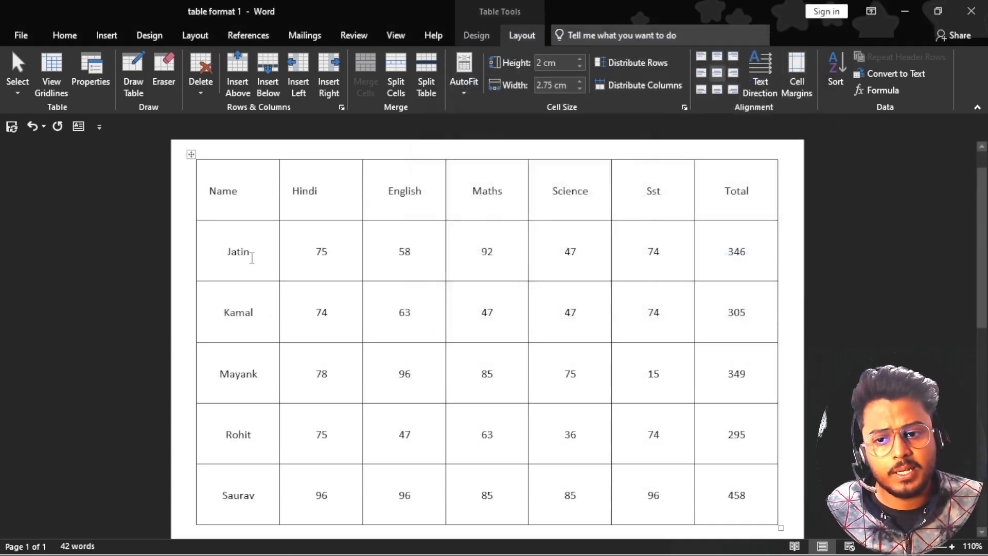
Sort the five student rows by their names, using Column 1 as the key, as text in descending order
left_click_drag(223, 252, 226, 496)
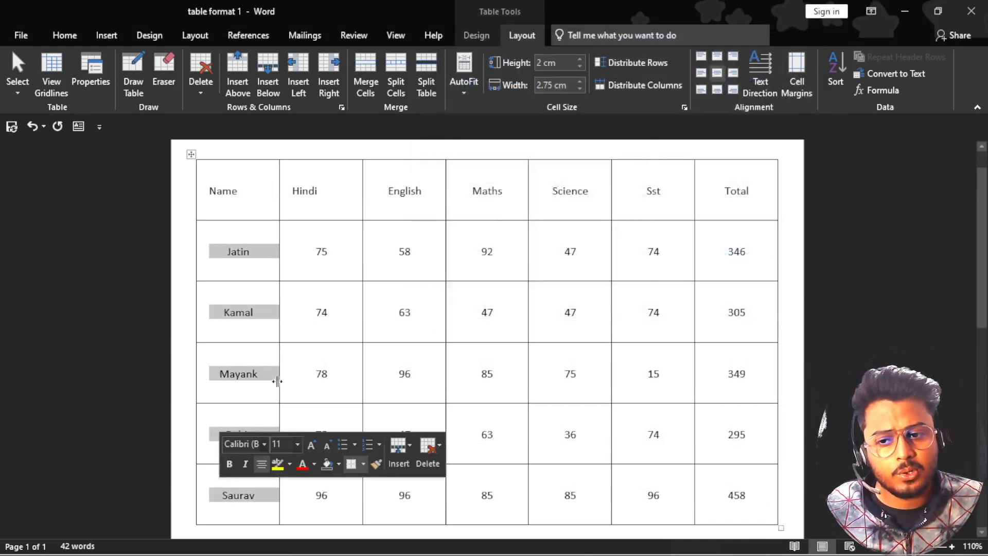
left_click(842, 70)
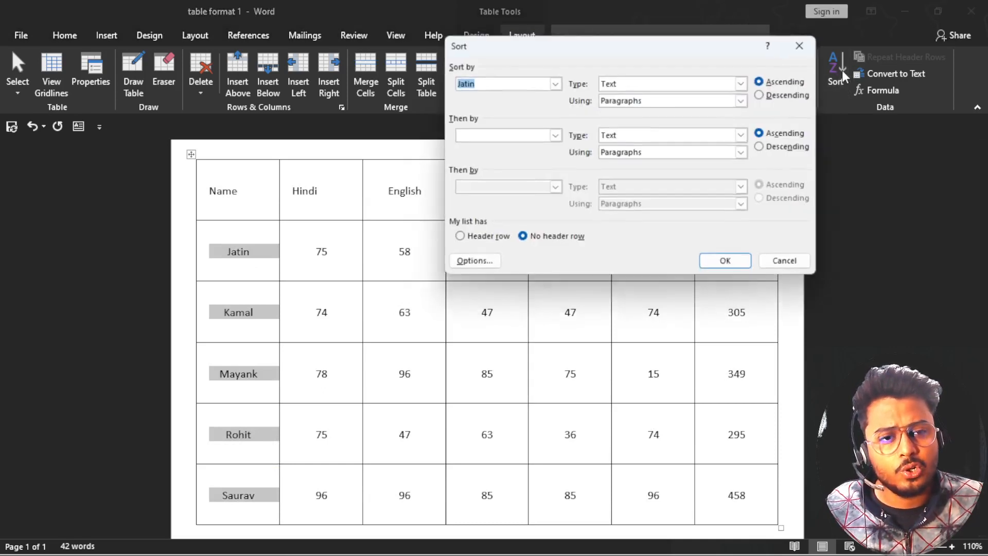
left_click(554, 82)
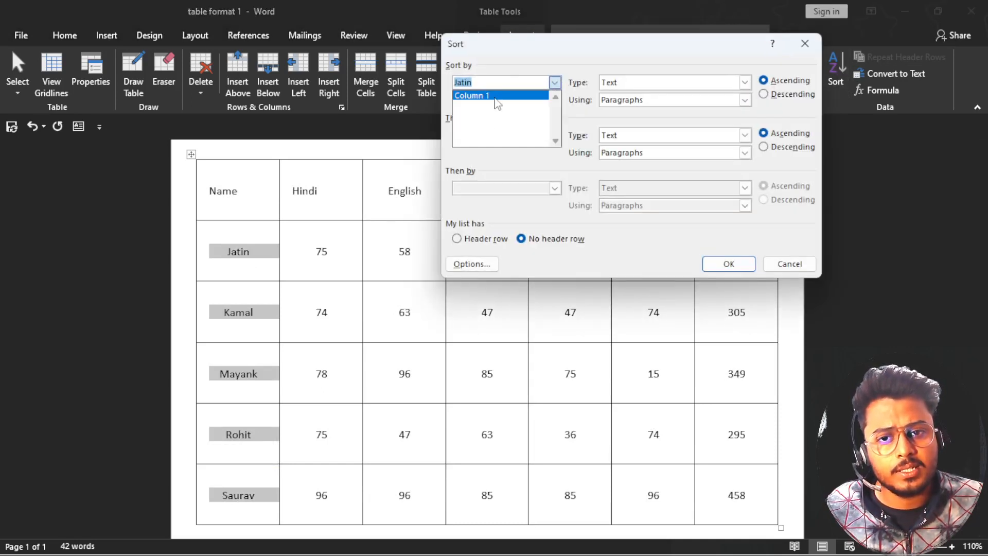
left_click(495, 97)
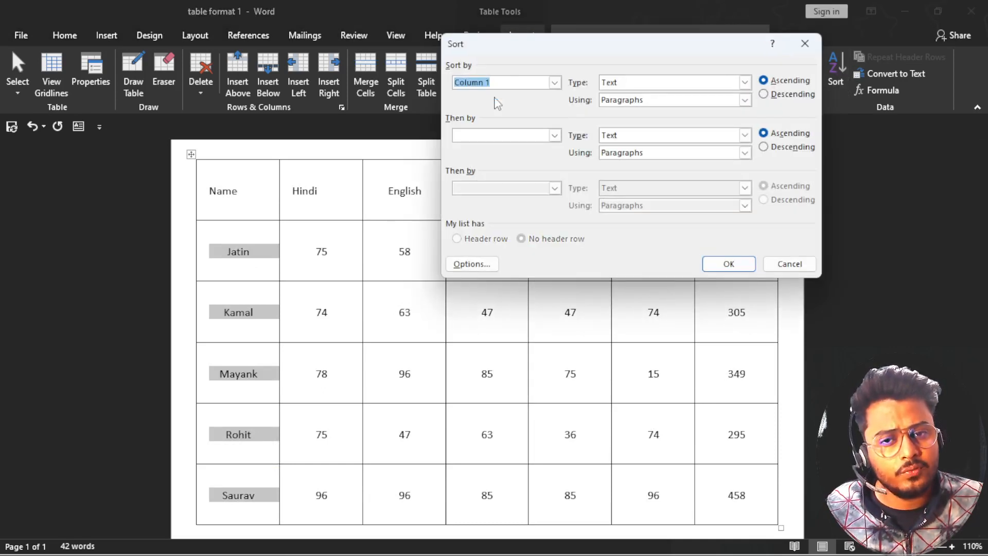
left_click(764, 95)
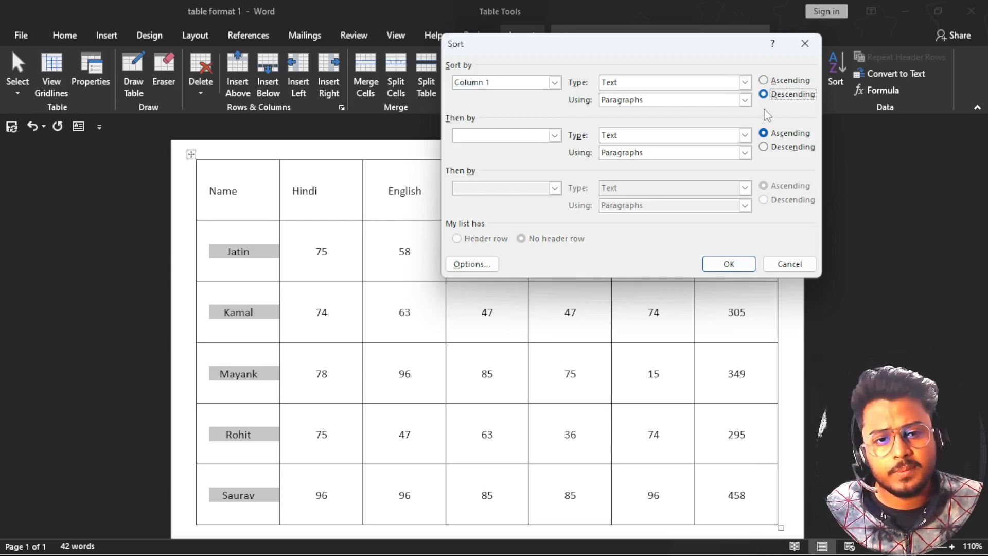
left_click(729, 264)
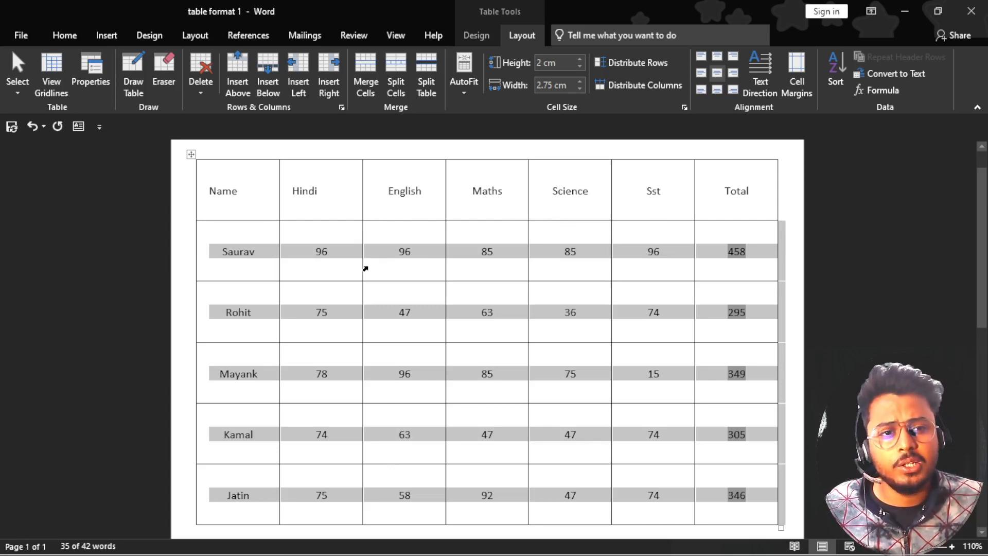
left_click(409, 245)
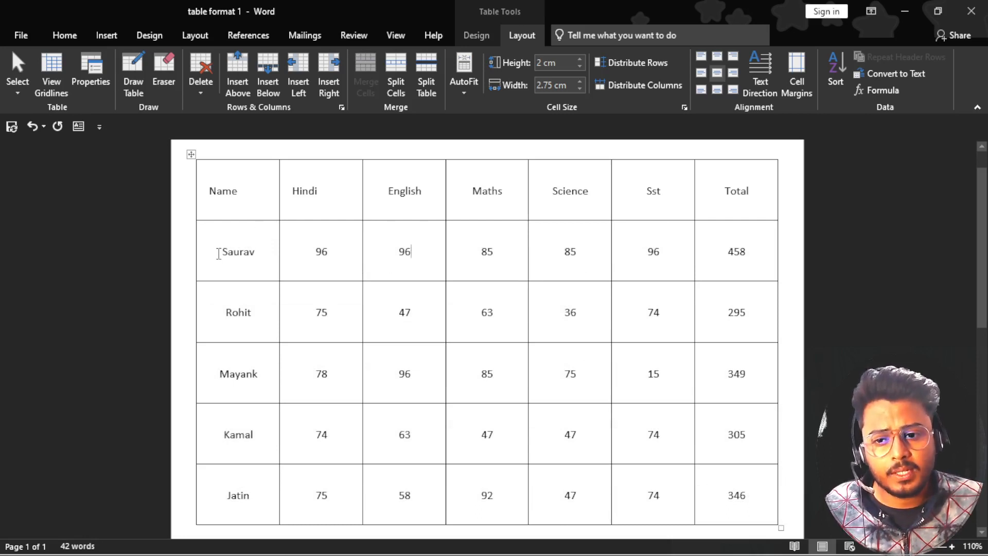
Sort the whole marks table by the Hindi column as numbers in ascending order, treating the first row as a header row
left_click_drag(215, 246, 229, 498)
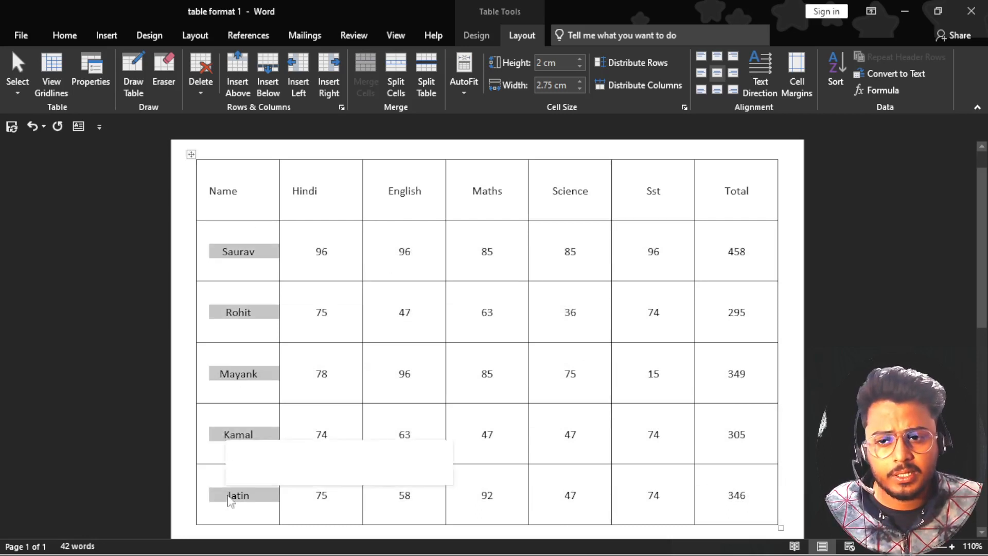
left_click(248, 210)
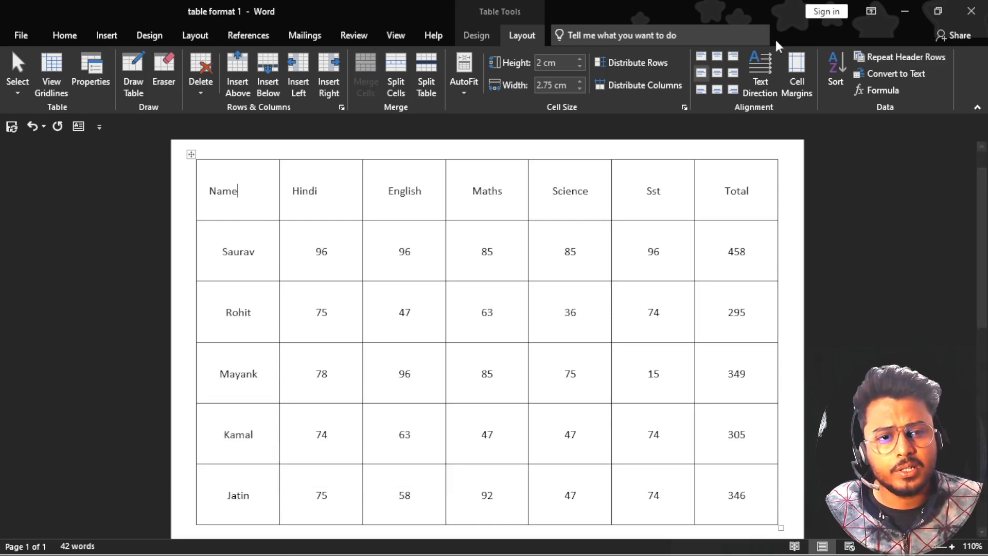
left_click(834, 68)
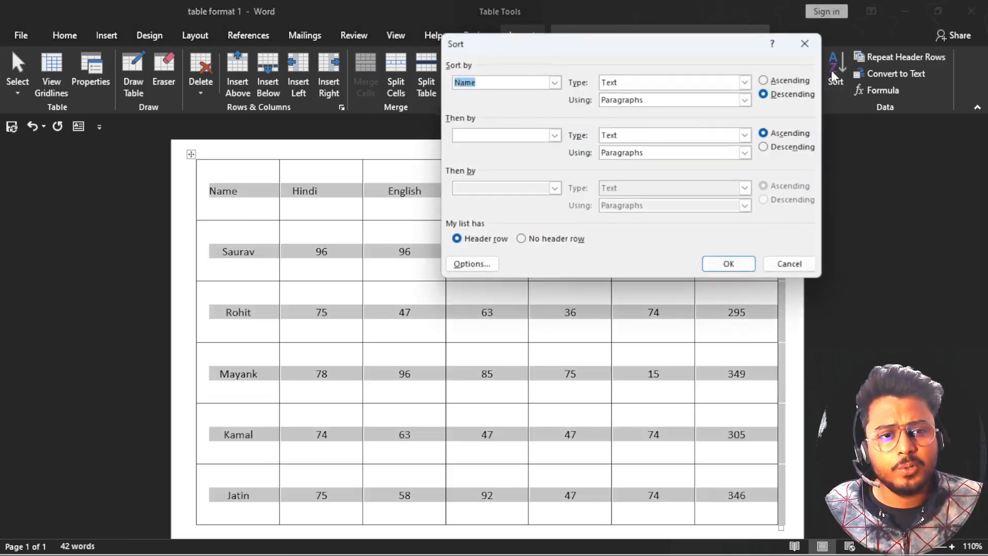
left_click(554, 83)
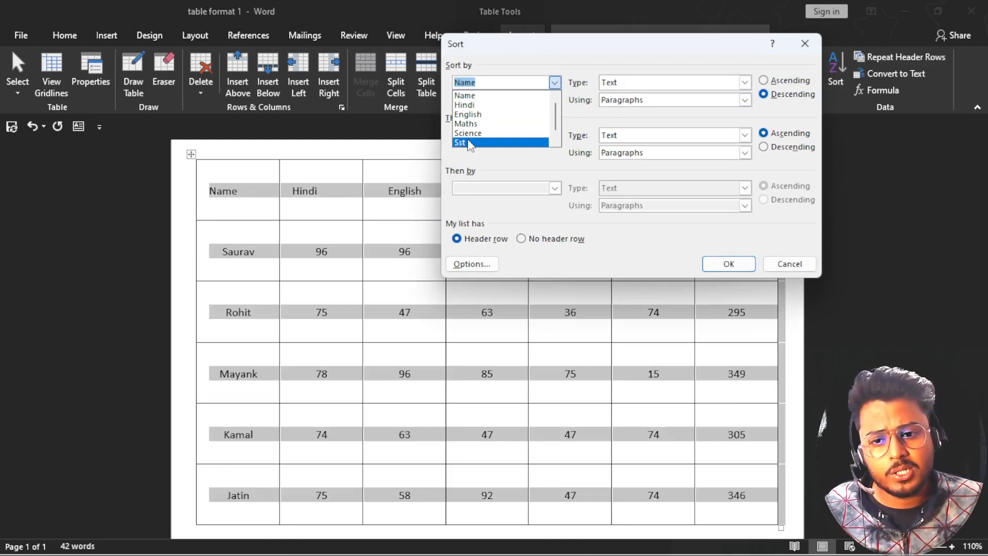
left_click(476, 105)
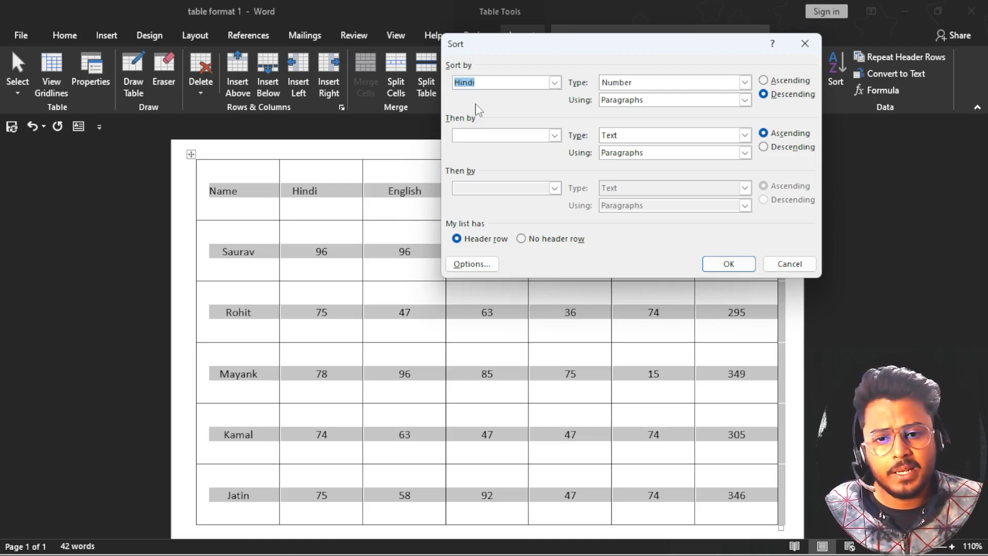
left_click(744, 82)
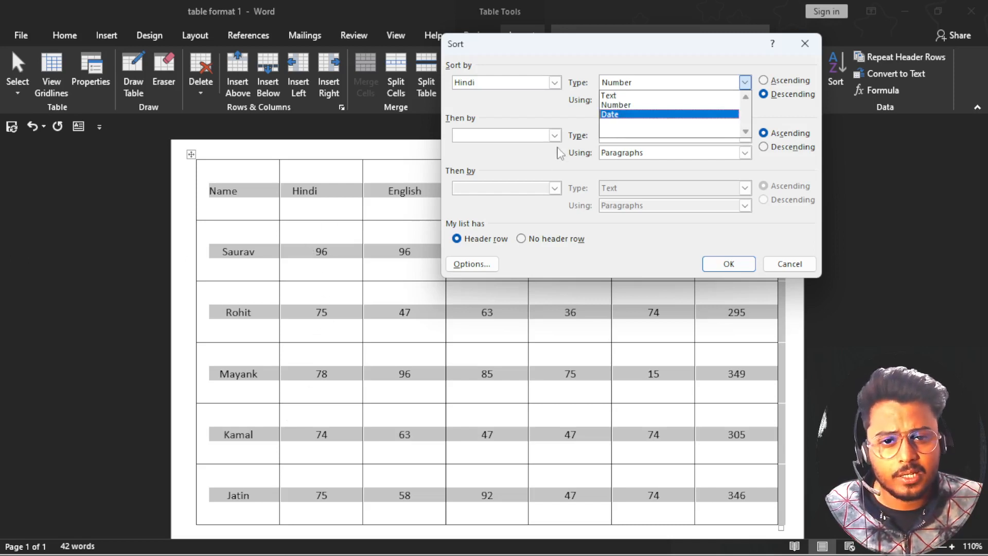
left_click(628, 105)
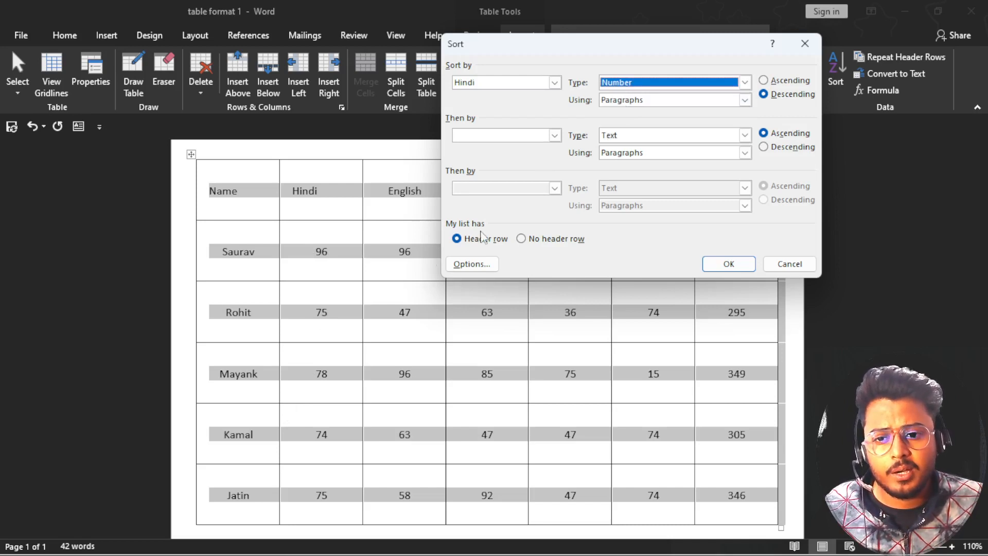
left_click(767, 81)
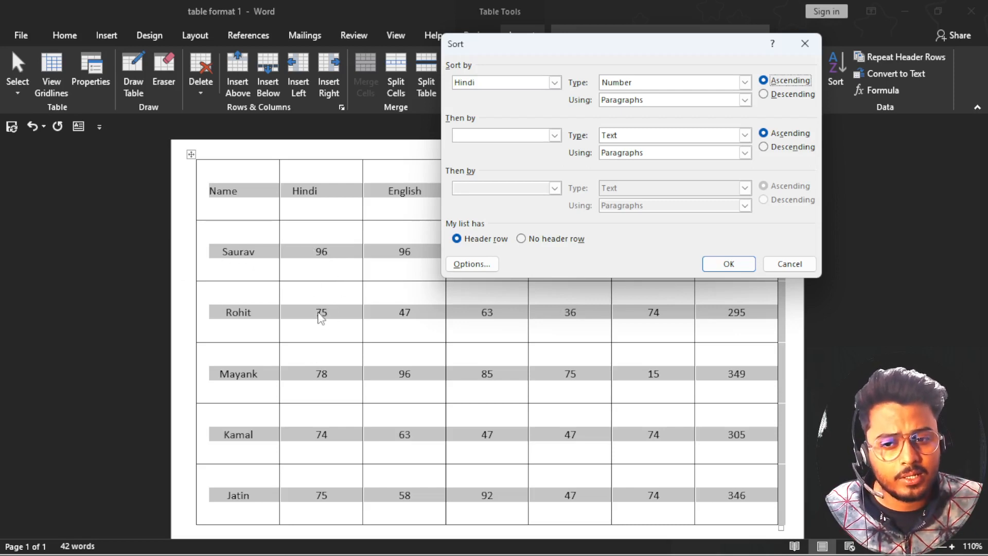
left_click(728, 264)
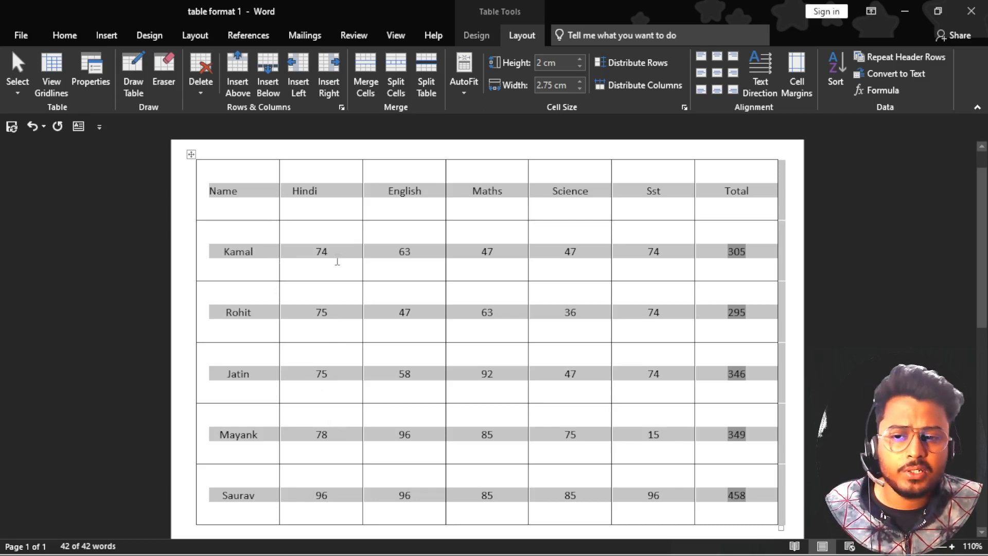
left_click(335, 252)
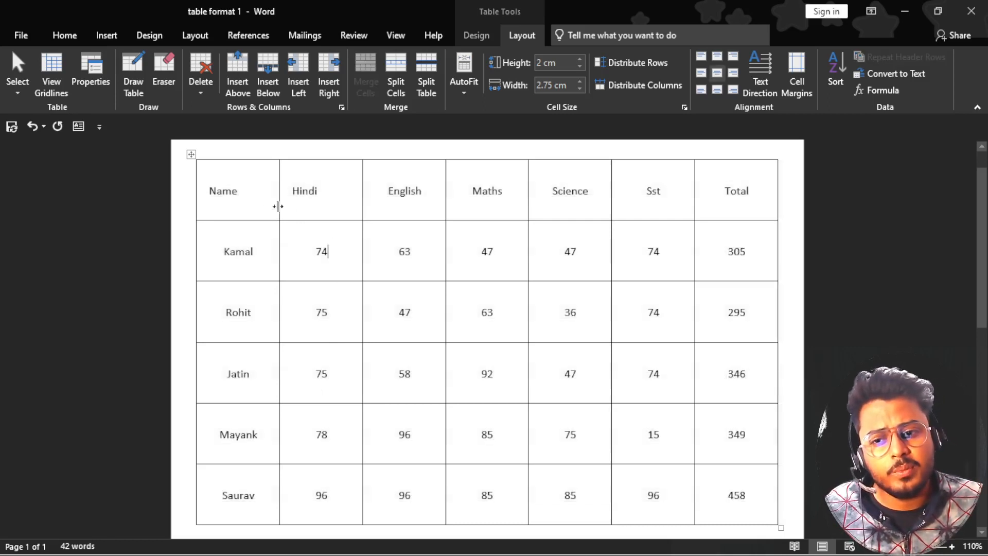
left_click(256, 196)
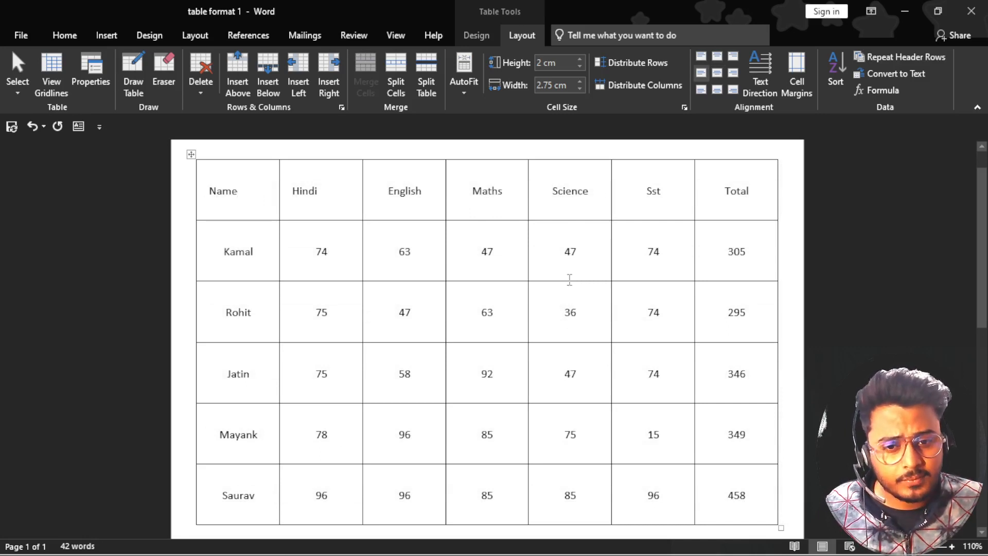
left_click_drag(314, 251, 322, 480)
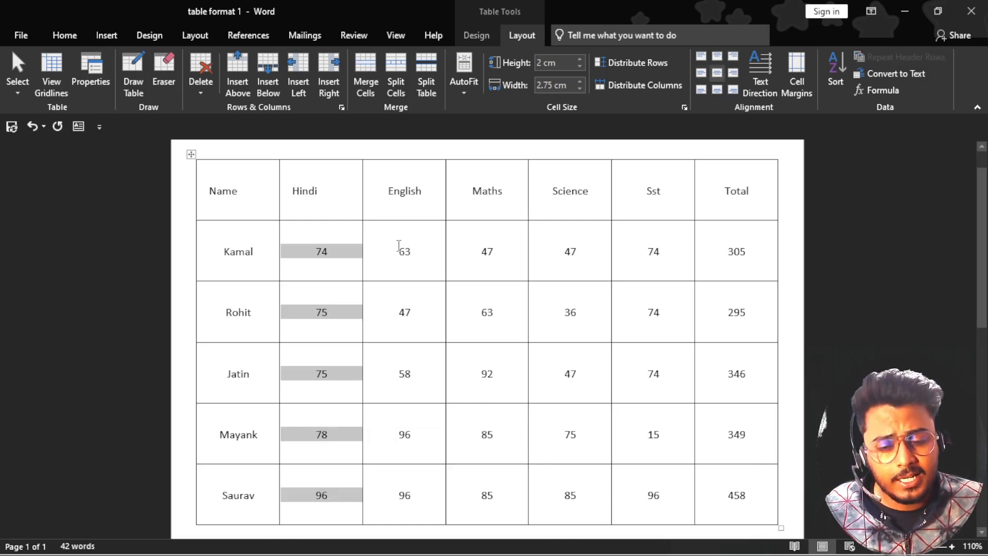
left_click_drag(399, 246, 410, 437)
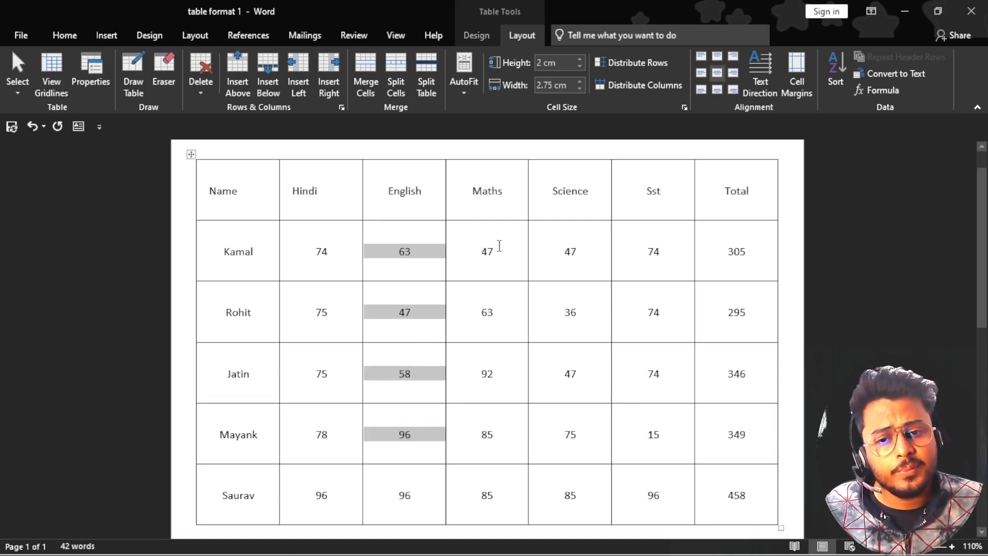
left_click(499, 246)
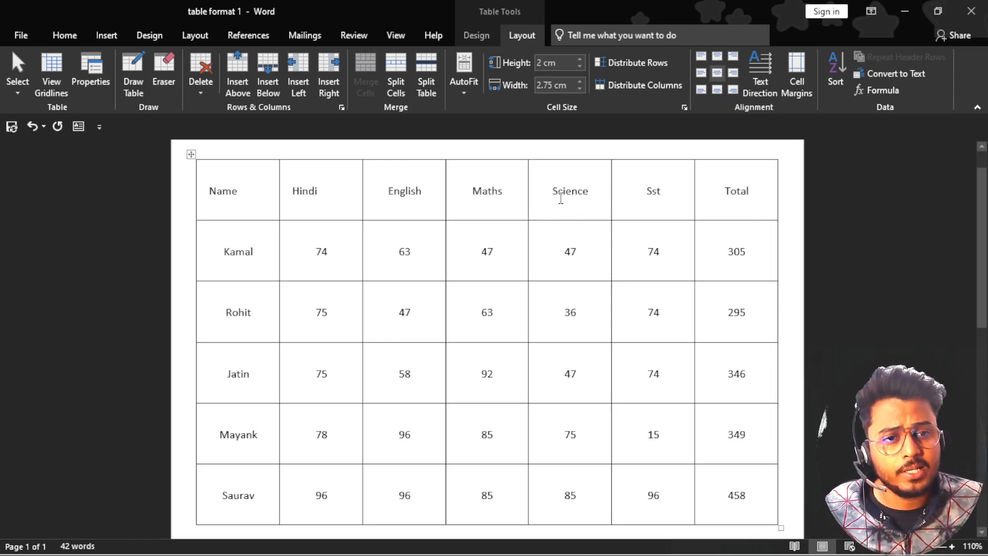
Sort the whole marks table by the Science column as numbers in ascending order, treating the first row as a header row
left_click(835, 72)
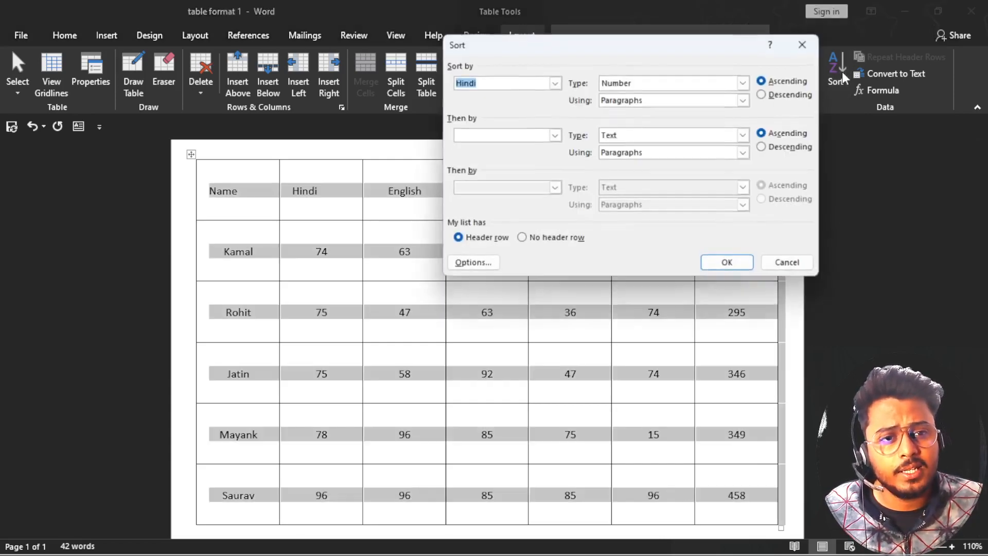
left_click(554, 82)
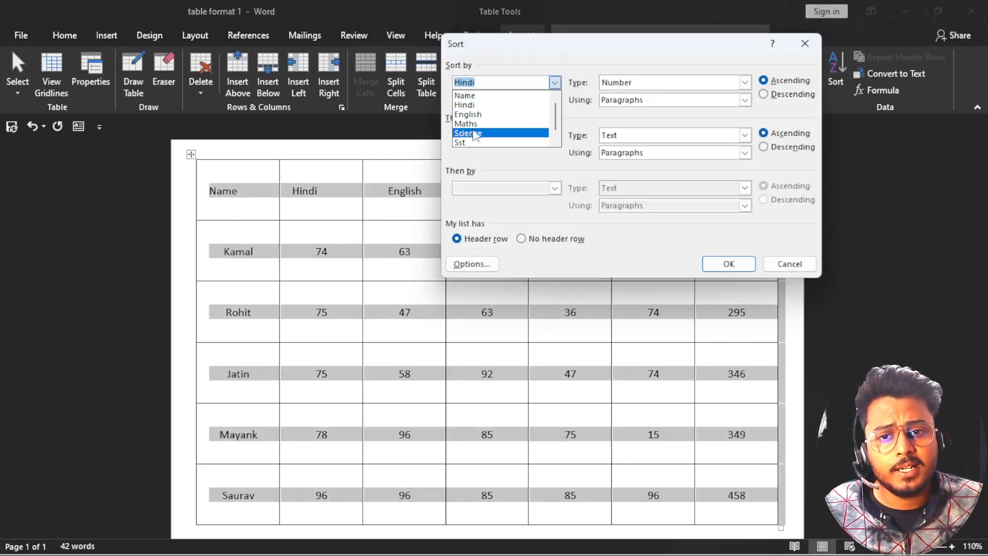
left_click(473, 133)
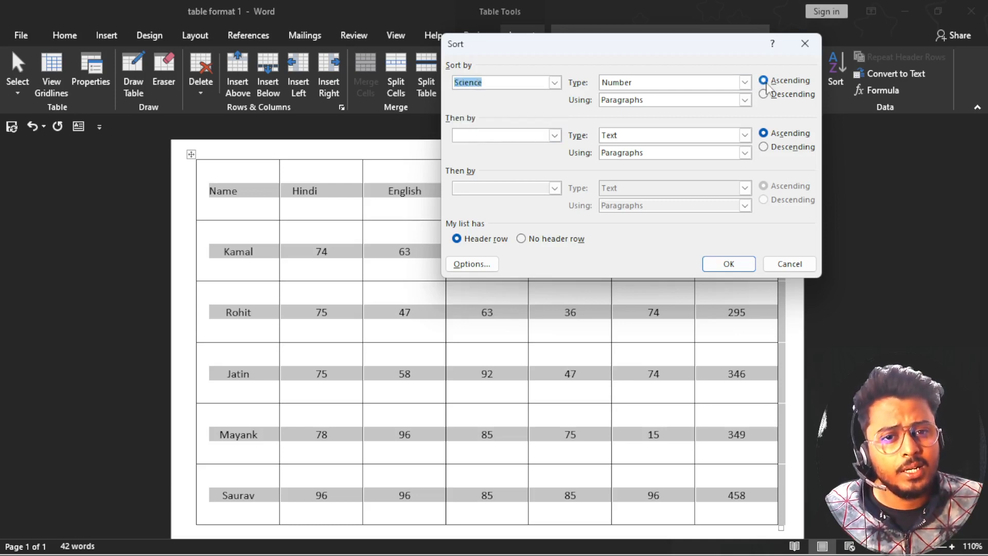
left_click(740, 83)
left_click(726, 85)
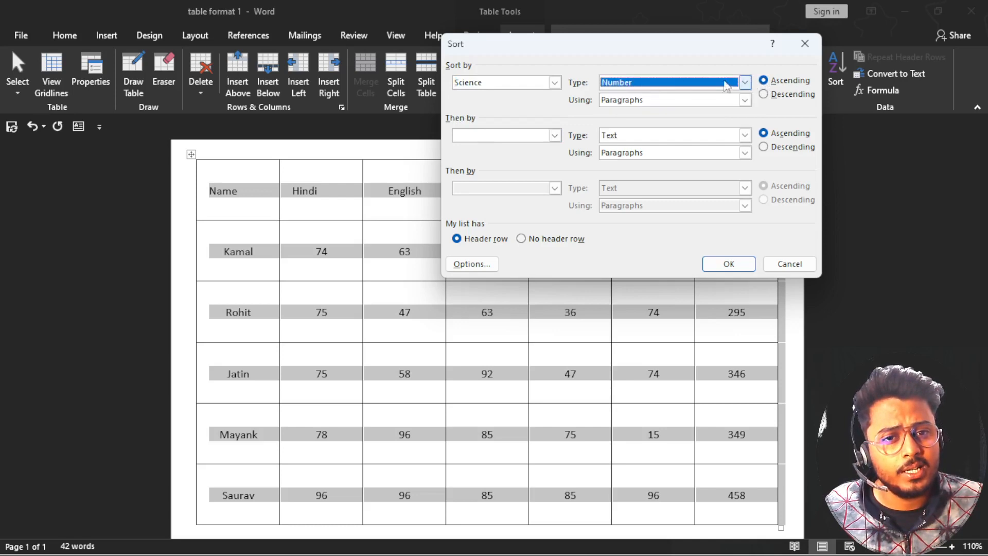
left_click_drag(695, 49, 299, 53)
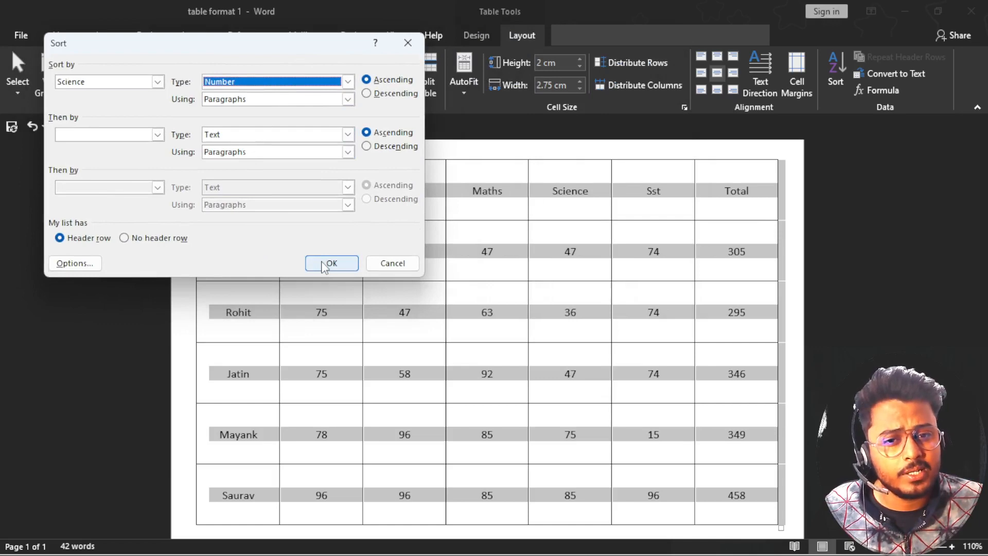
left_click(324, 264)
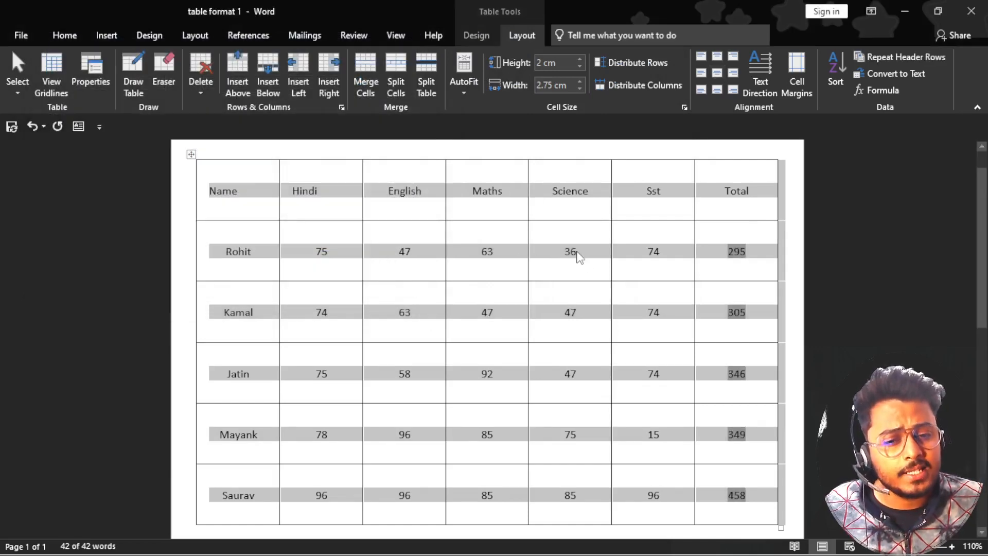
left_click(571, 253)
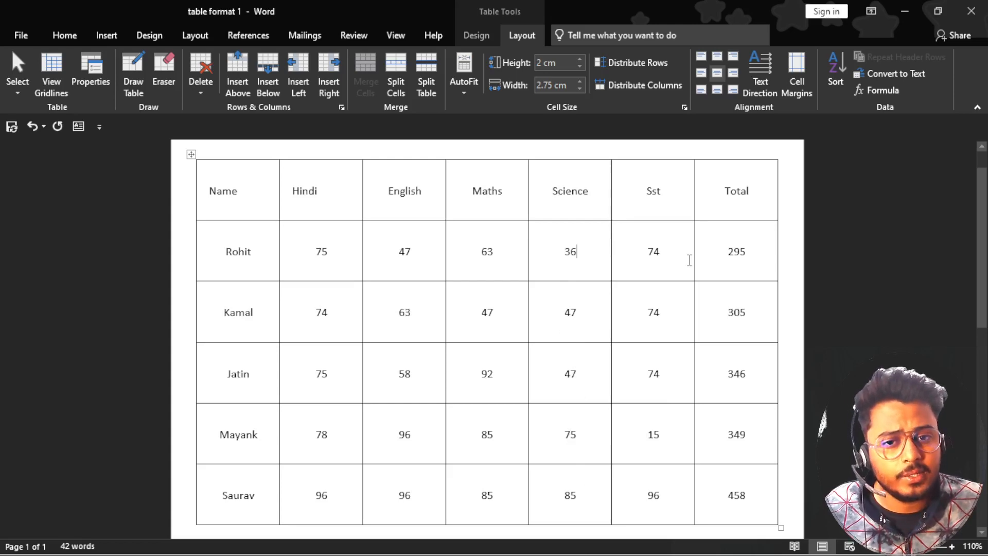
left_click(835, 72)
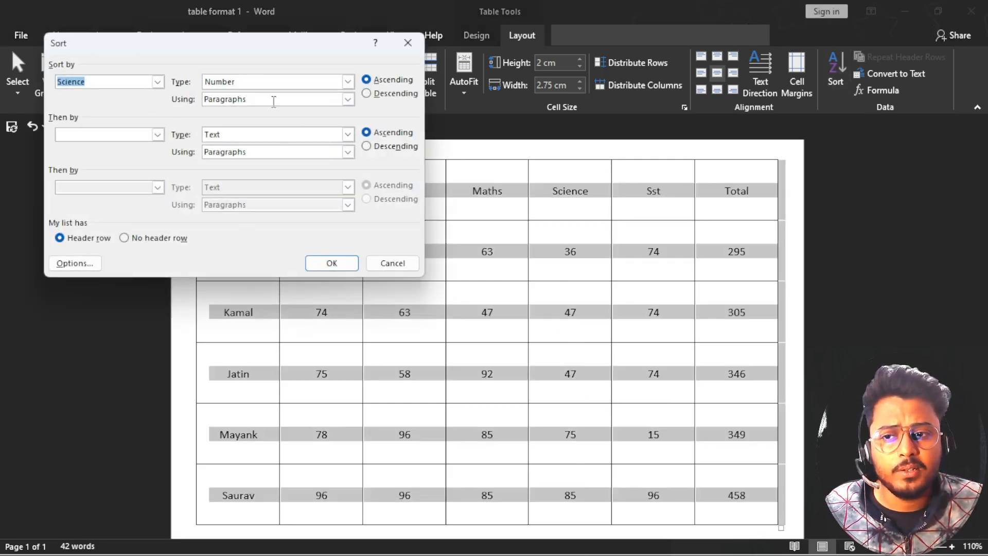
left_click(405, 45)
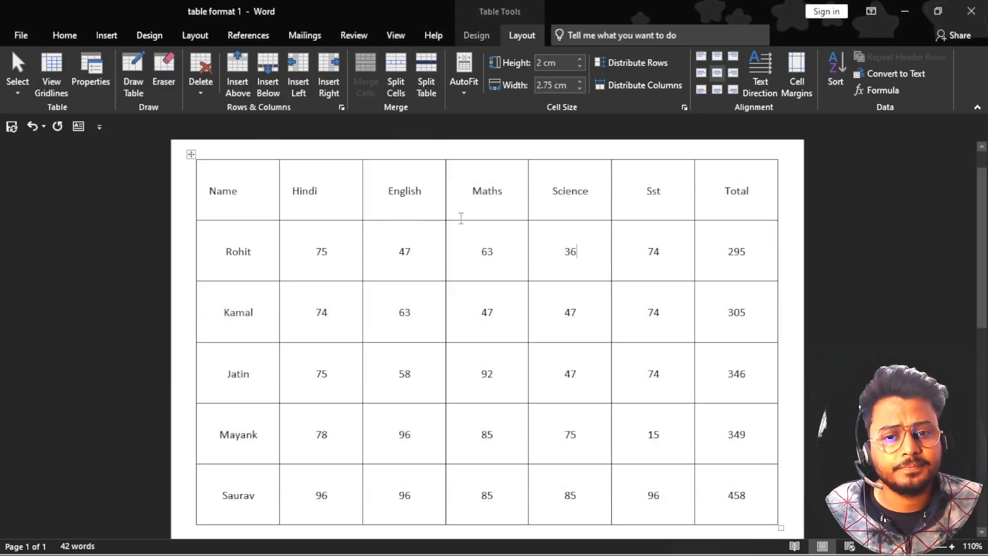
left_click(464, 252)
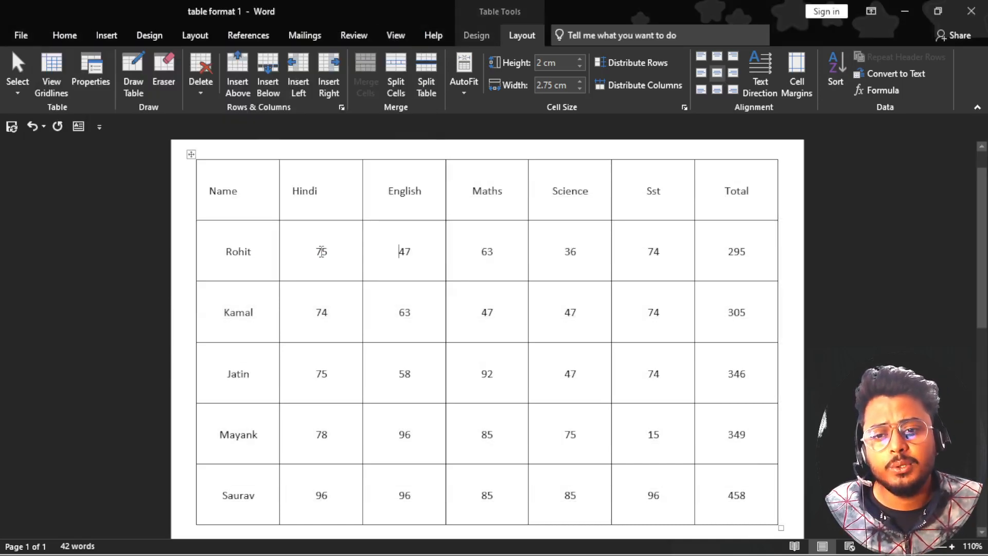
left_click(263, 198)
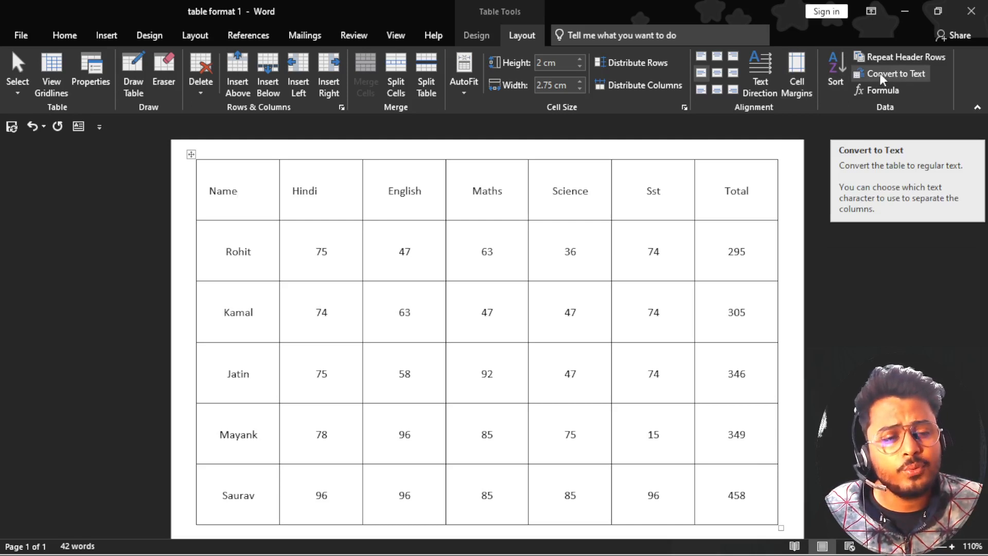
Convert the full-size marks table to text separated by tabs, and undo the conversion
left_click(327, 251)
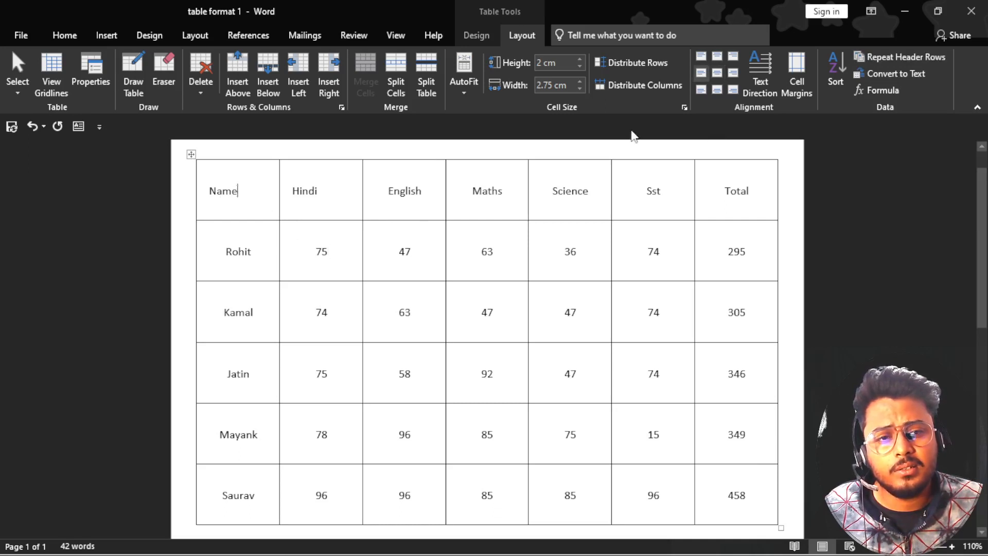
left_click(894, 74)
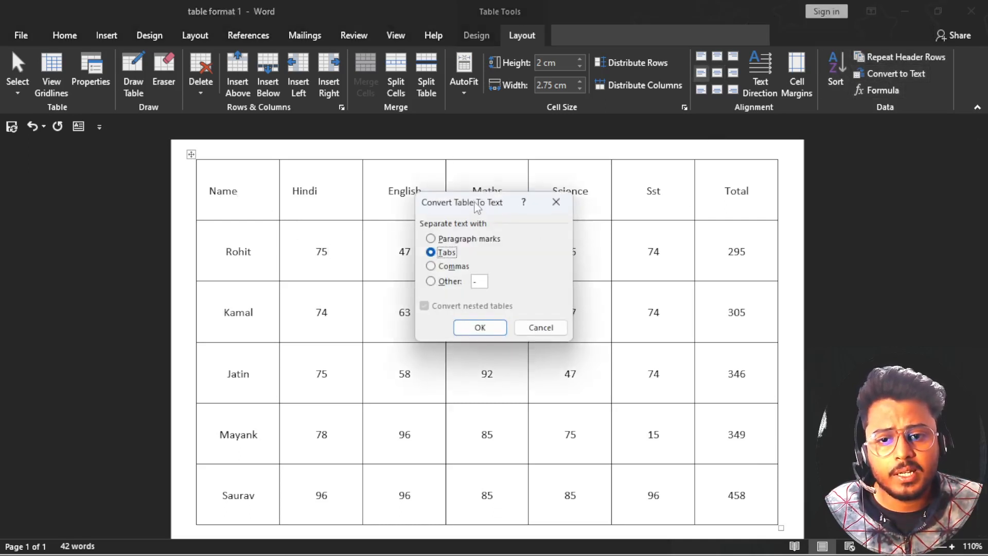
left_click_drag(476, 203, 788, 83)
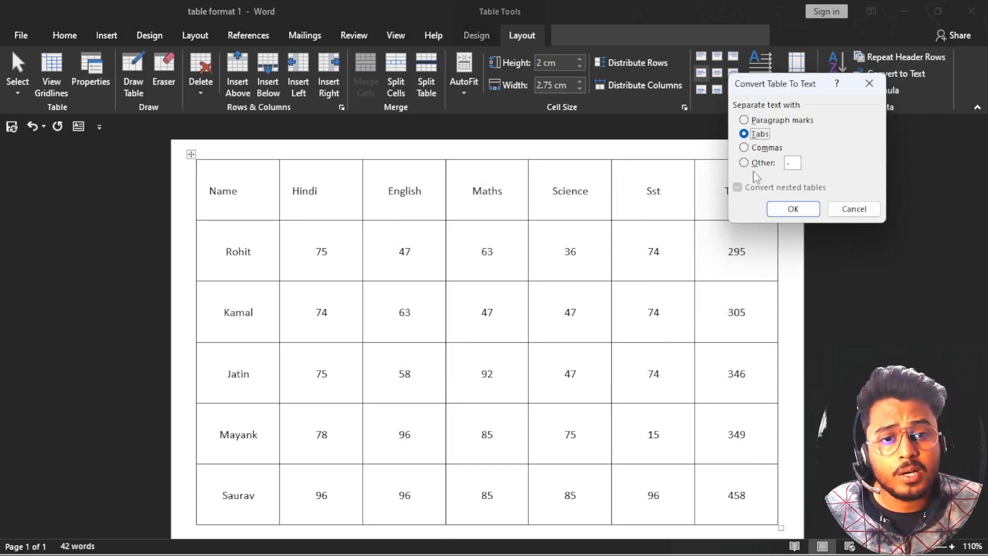
left_click(792, 208)
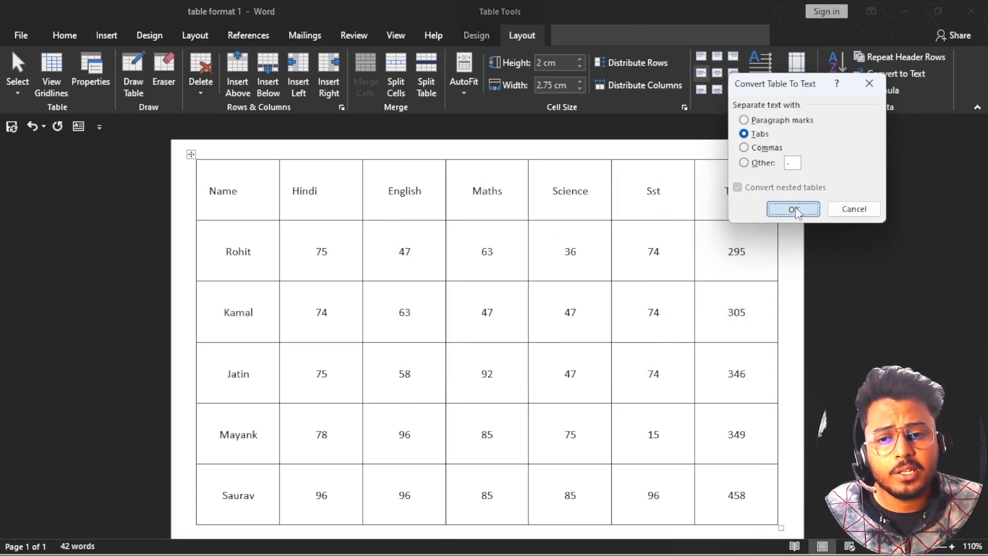
left_click(509, 319)
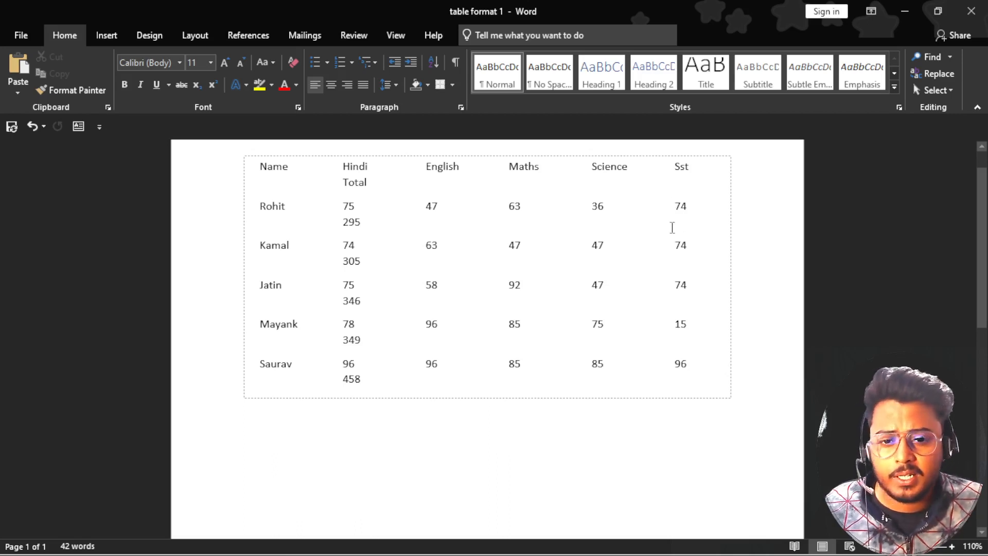
key("ctrl+z")
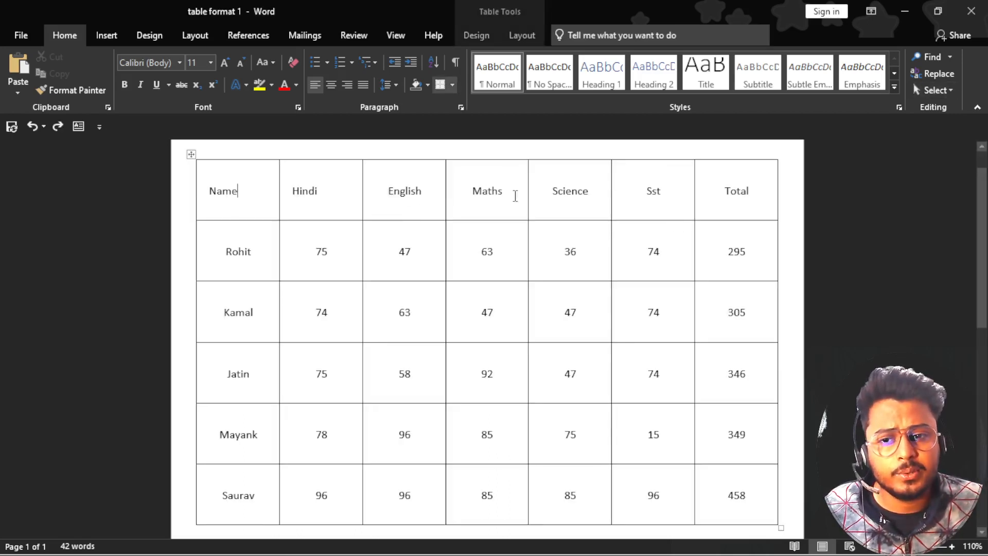
Shrink the whole marks table to rows about 0.63 cm high and columns about 2.26 cm wide
scroll(515, 195, "down", 2)
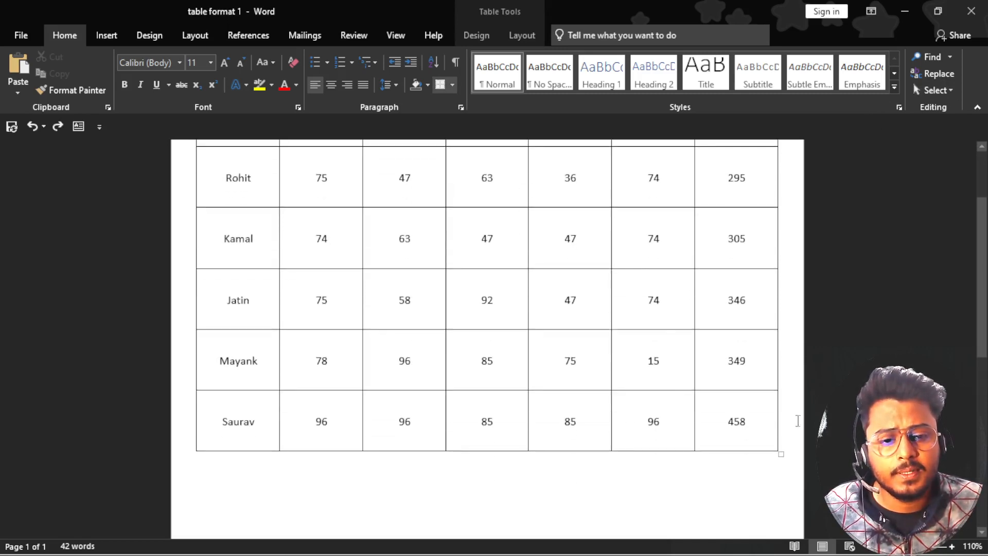
left_click_drag(779, 455, 701, 258)
scroll(677, 332, "up", 3)
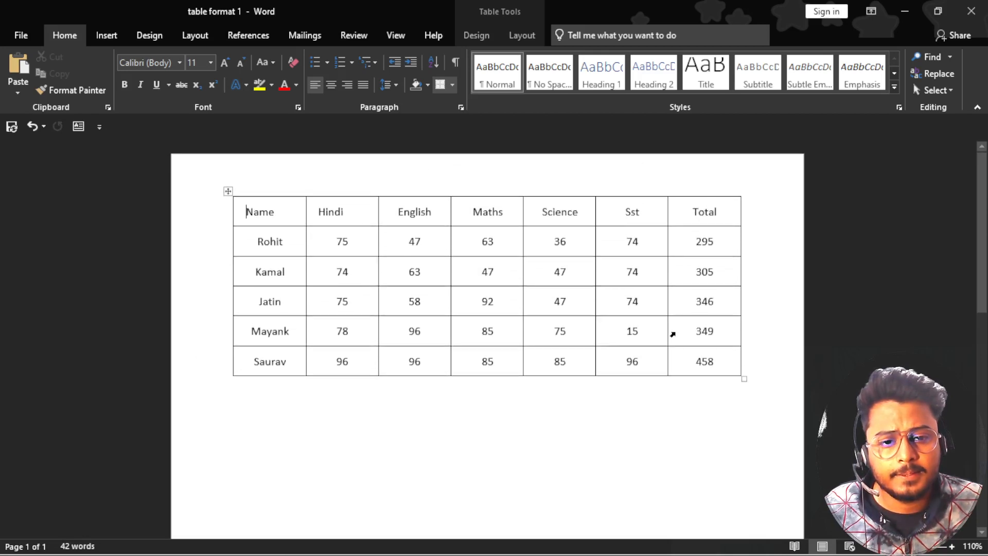
left_click_drag(745, 377, 712, 311)
left_click(768, 273)
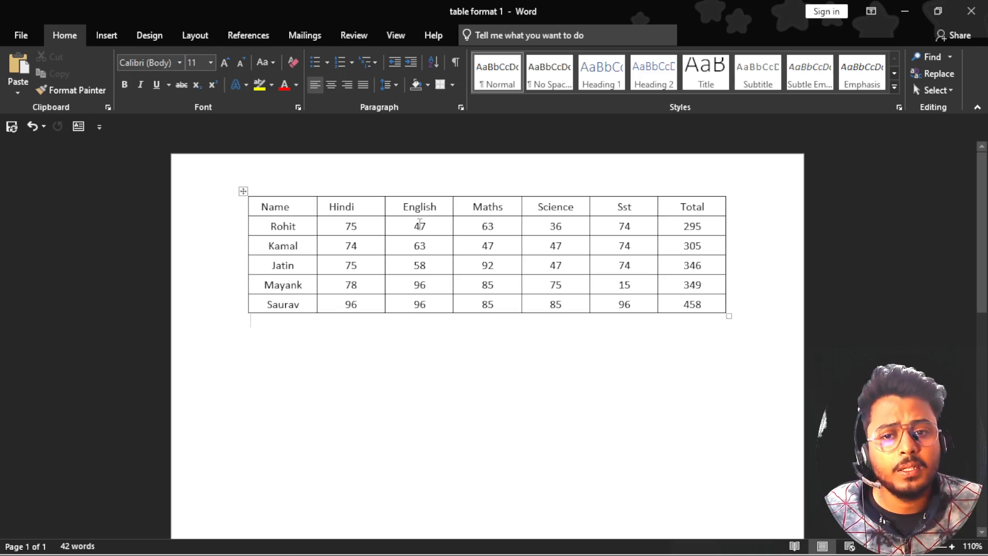
Convert the shrunken marks table to text with tabs between the columns, and undo the conversion
left_click(419, 226)
left_click(518, 35)
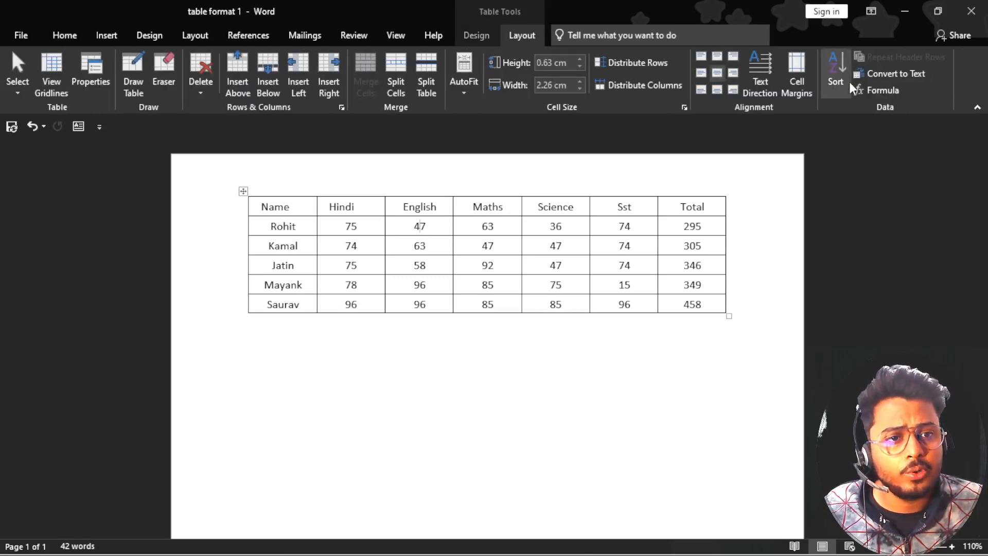
left_click(901, 77)
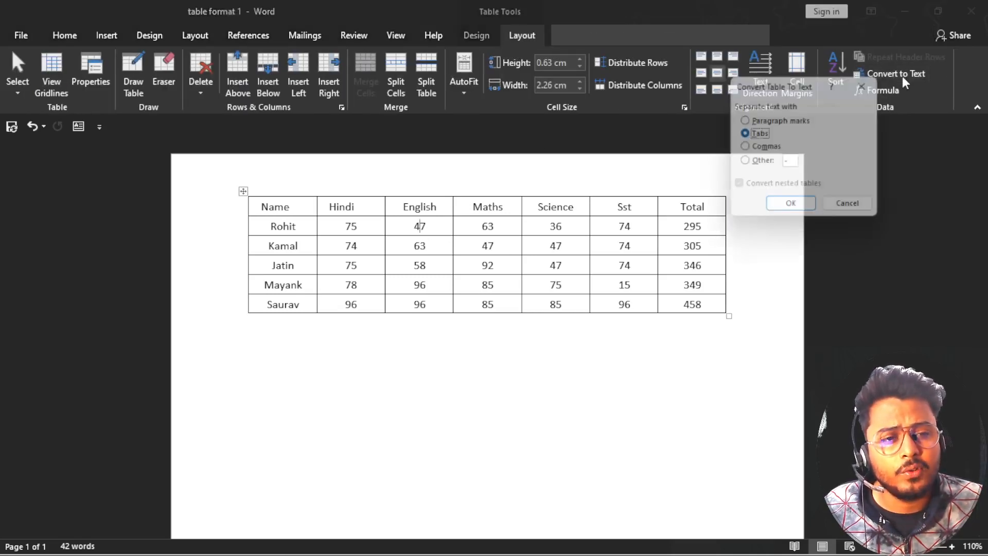
left_click(792, 209)
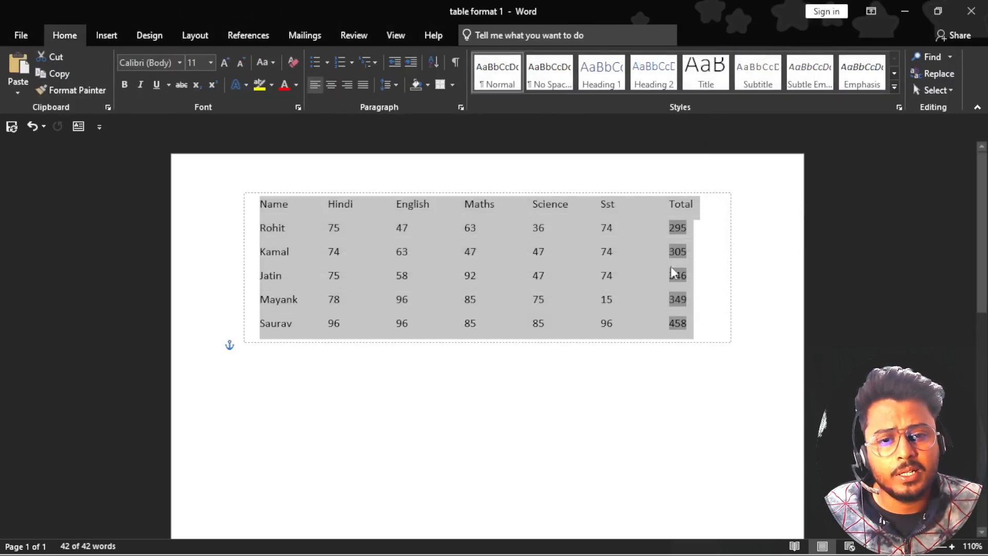
left_click(687, 229)
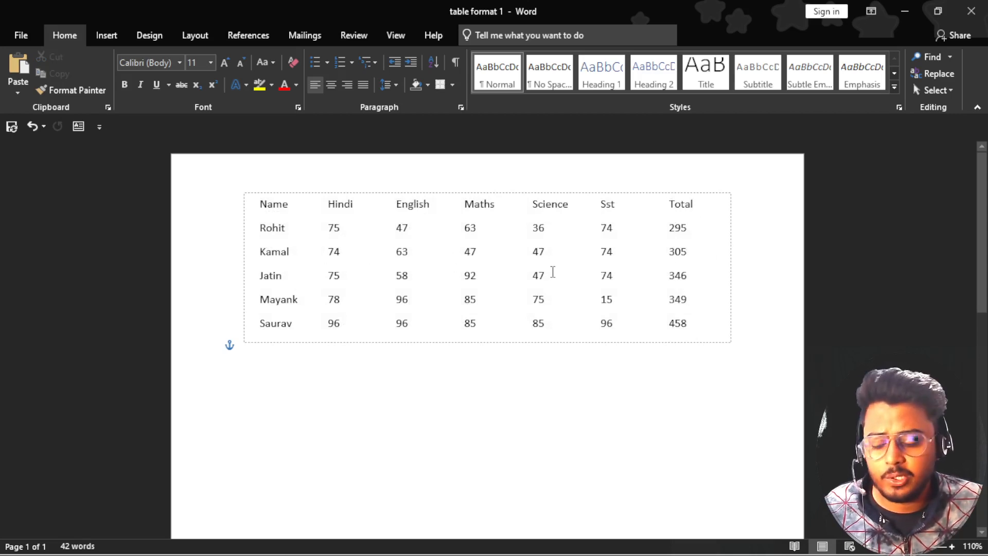
key("ctrl+z")
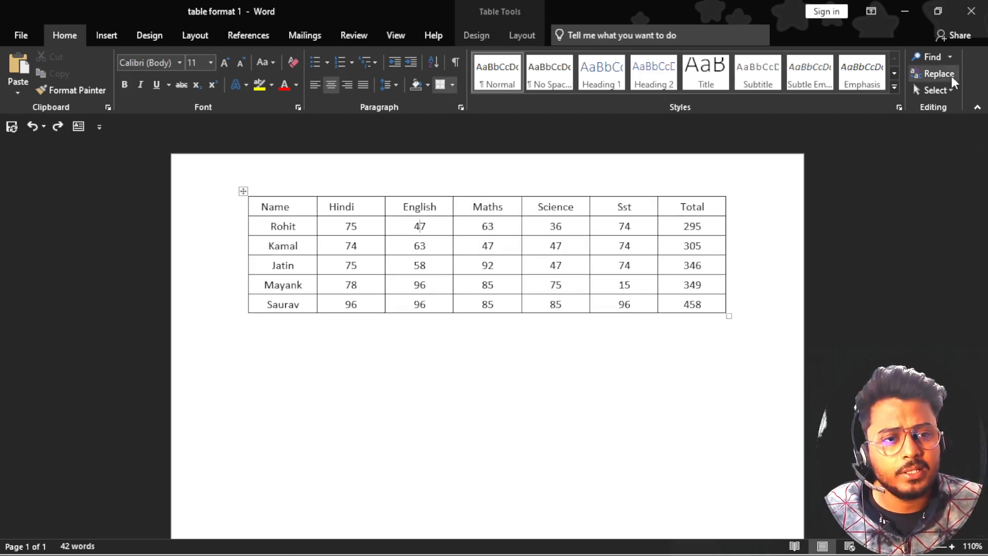
Convert the shrunken marks table to text, using commas to separate the column entries
left_click(522, 35)
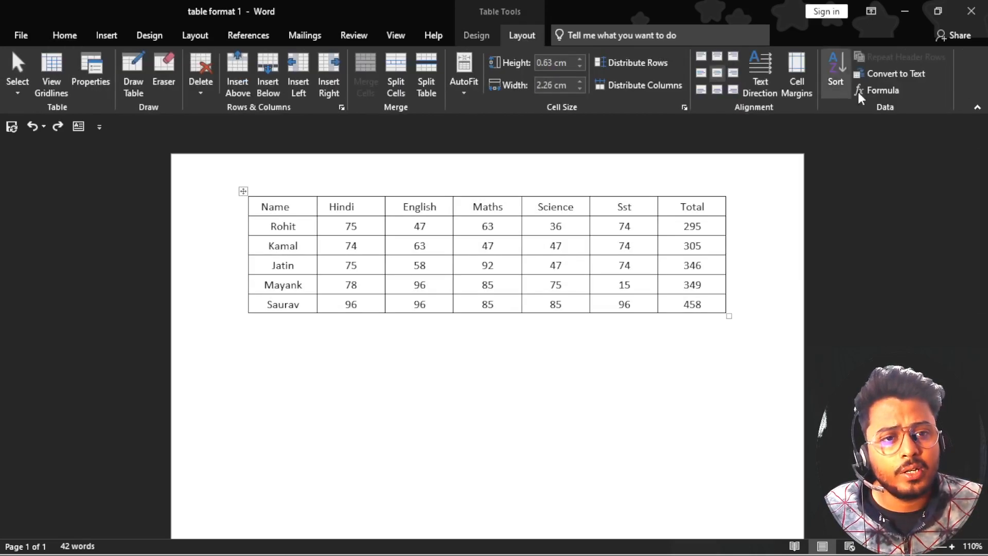
left_click(878, 75)
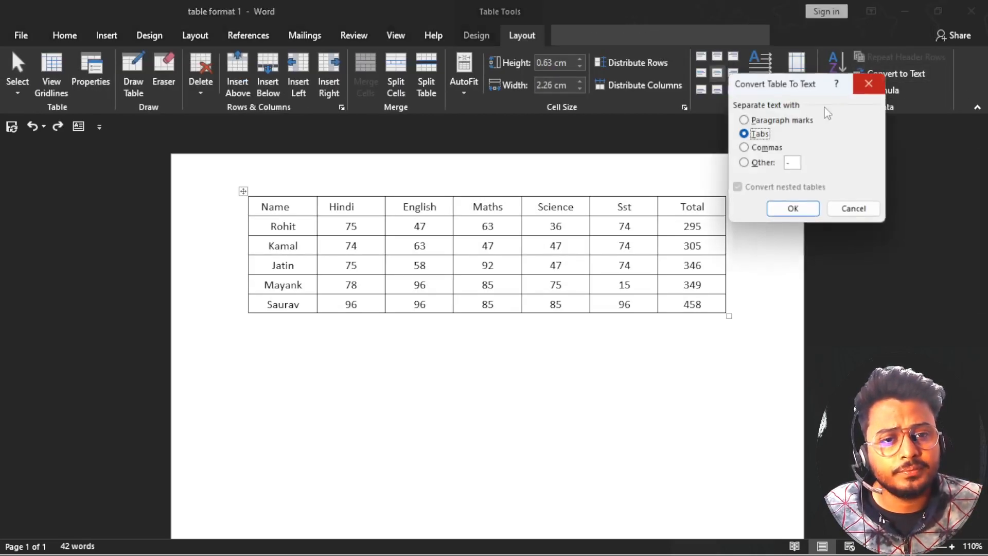
left_click(744, 150)
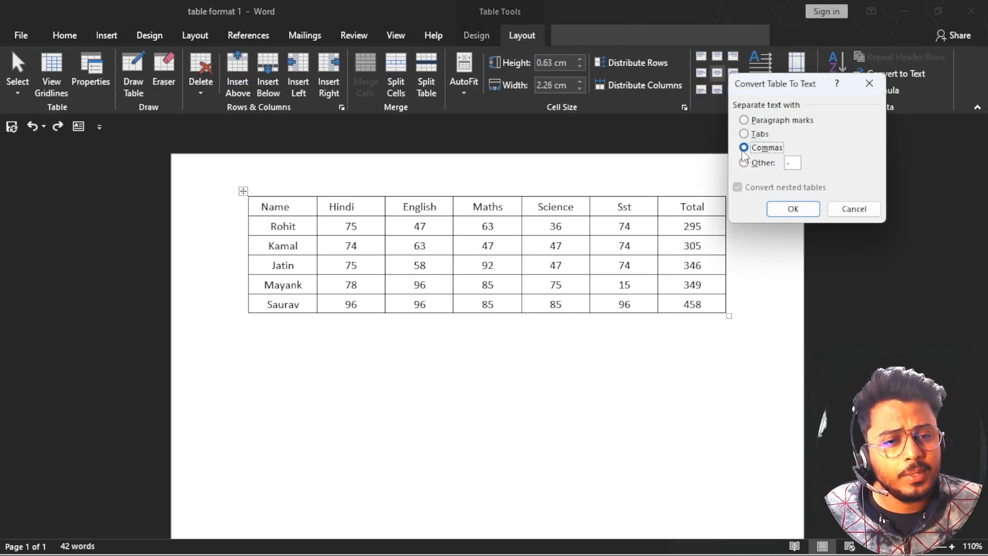
left_click(790, 217)
left_click(520, 263)
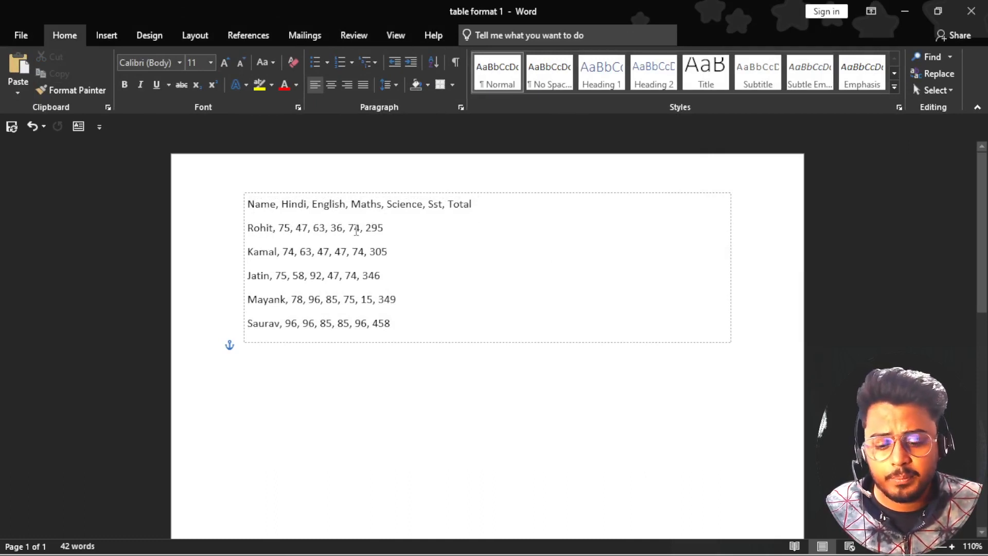
key("ctrl+z")
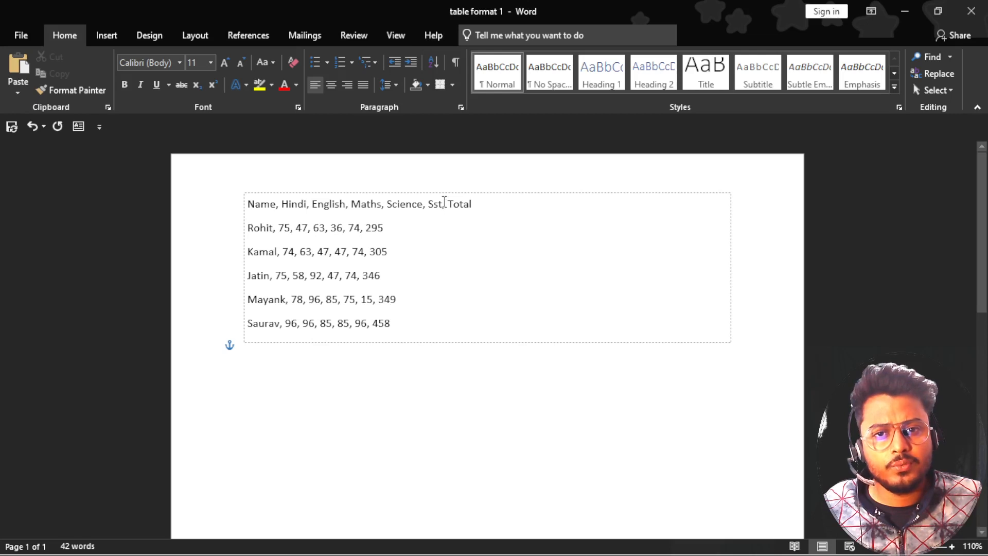
Undo the comma conversion, and convert the marks table to text with a hyphen as the custom separator
key("ctrl+z")
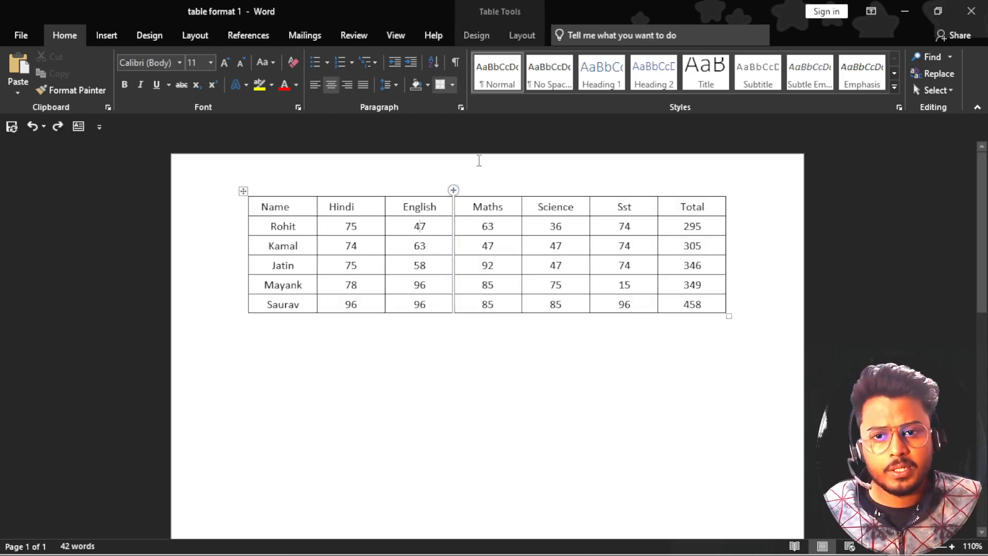
left_click(522, 35)
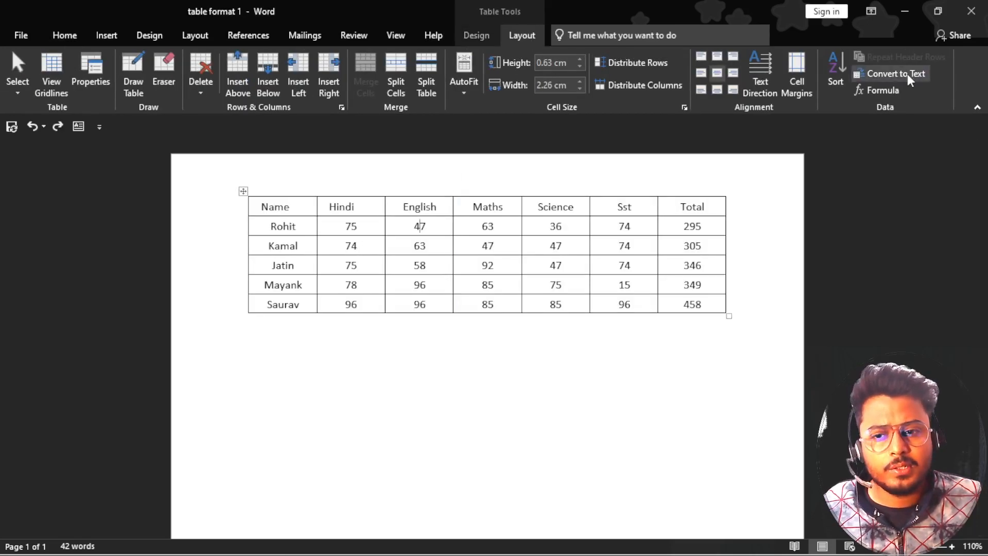
left_click(906, 73)
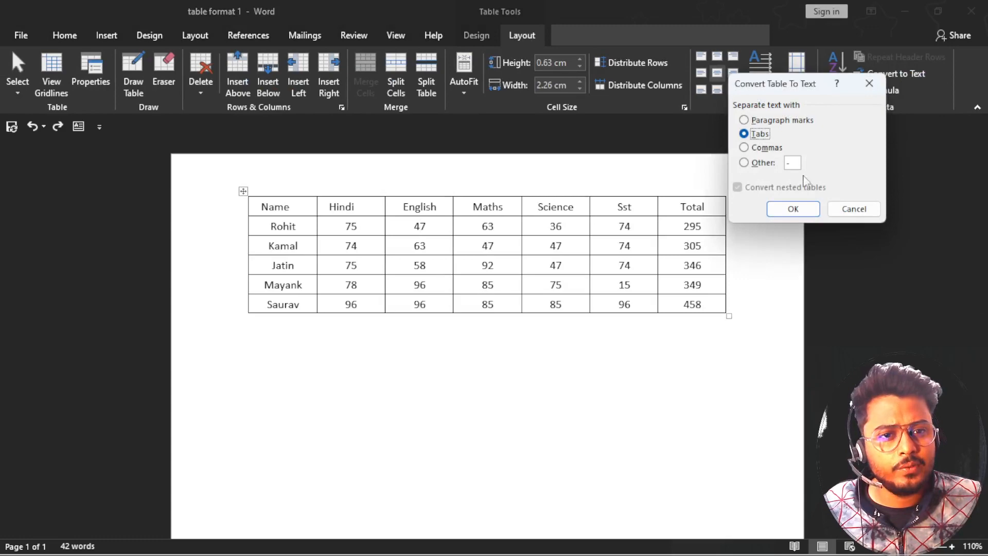
left_click(744, 162)
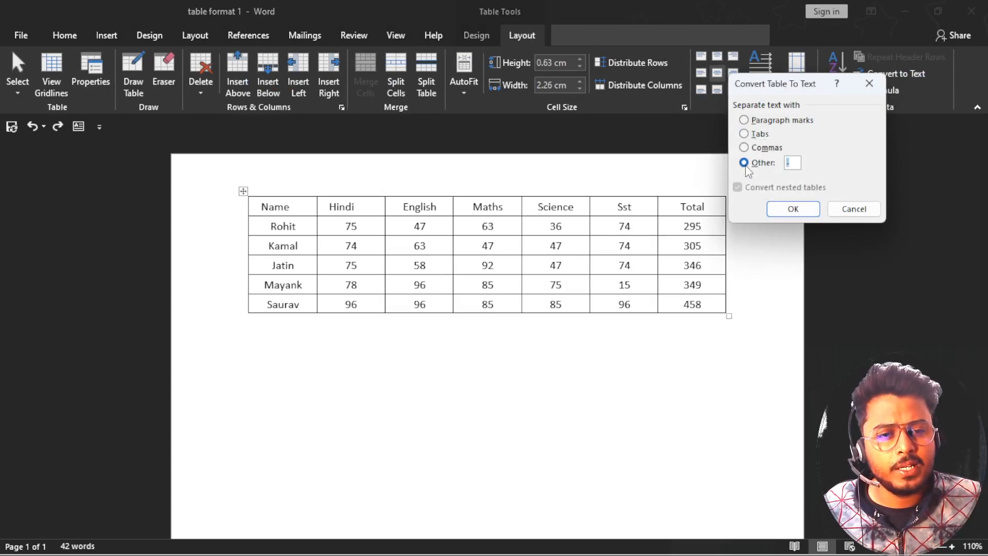
left_click(786, 209)
left_click(312, 252)
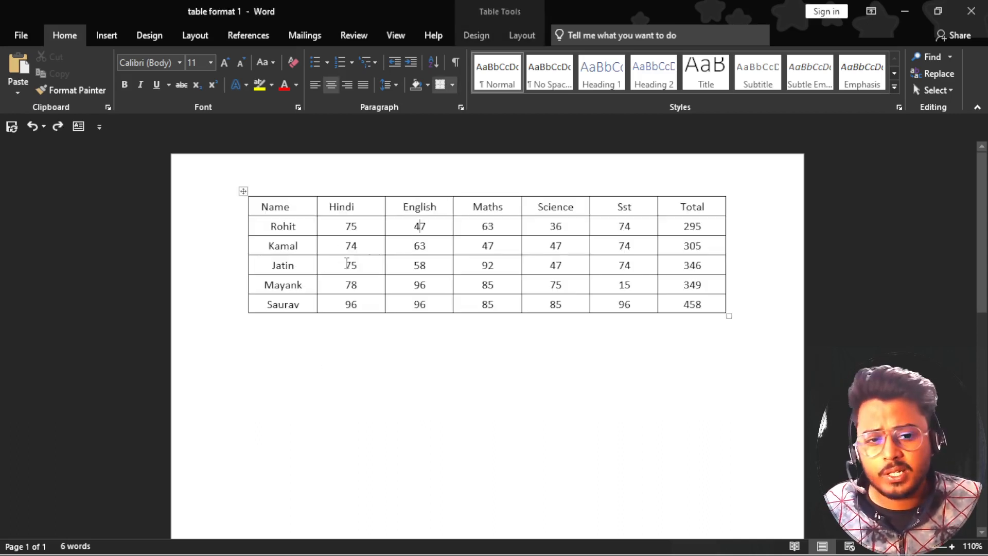
Apply Repeat Header Rows to the marks table's heading row, and select that row from Name to Total
left_click(521, 35)
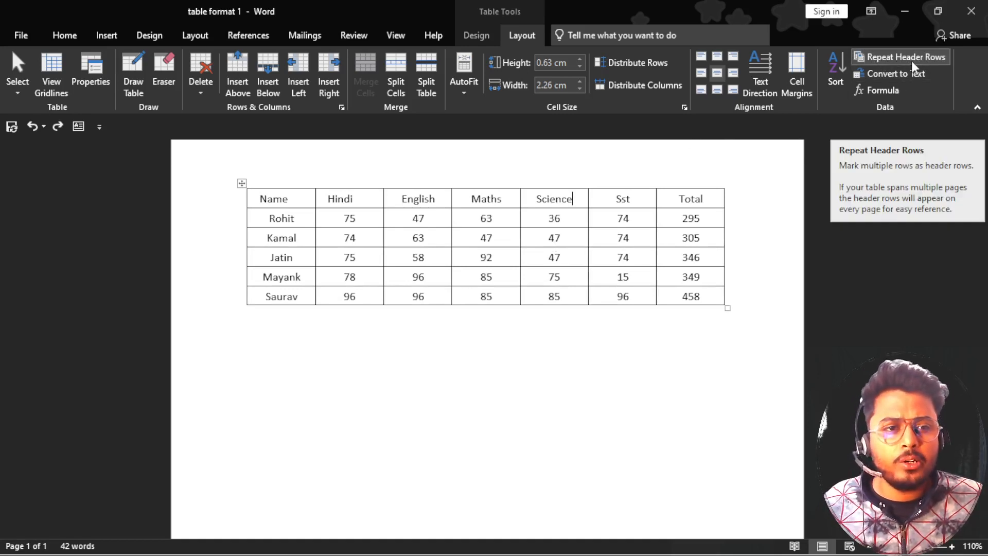
left_click(910, 61)
left_click(298, 201)
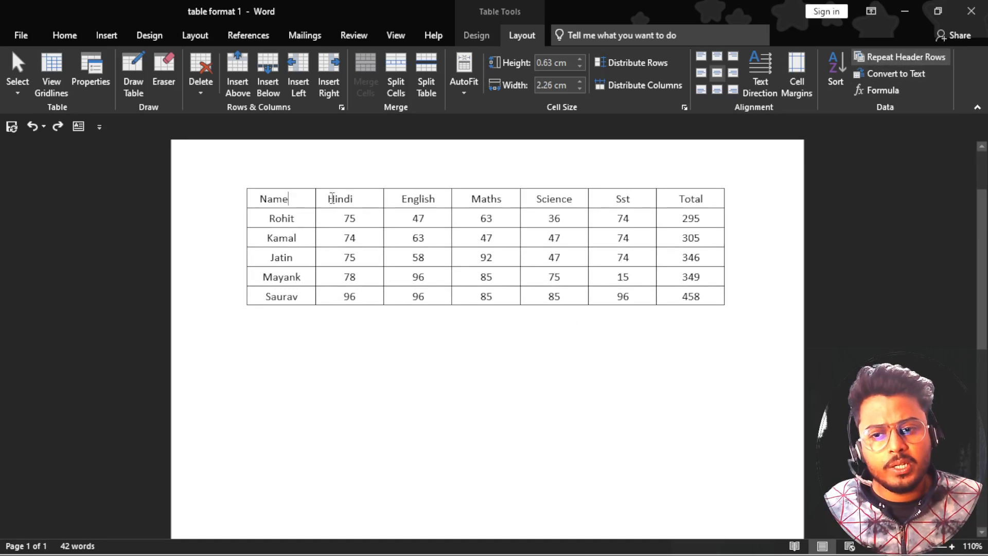
left_click_drag(332, 198, 698, 201)
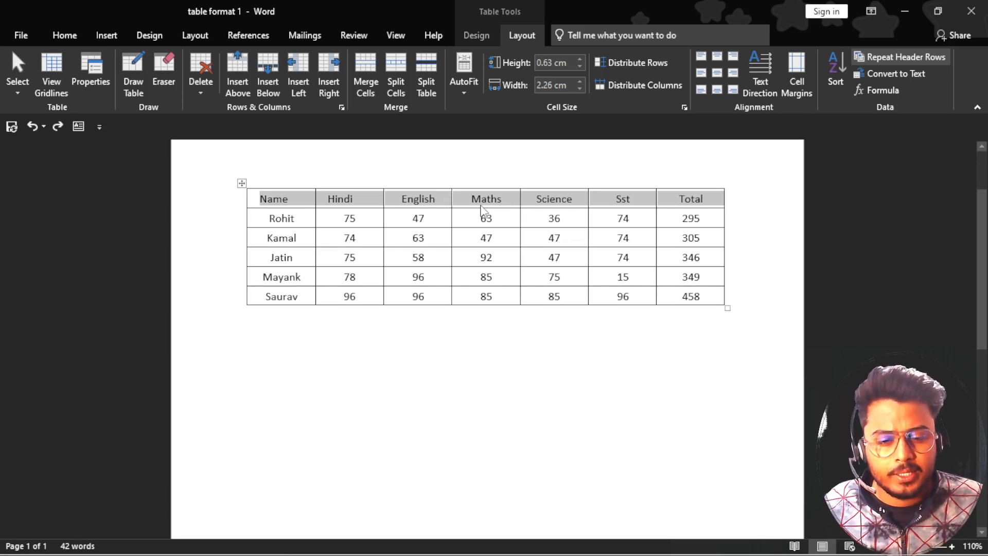
scroll(462, 353, "down", 3)
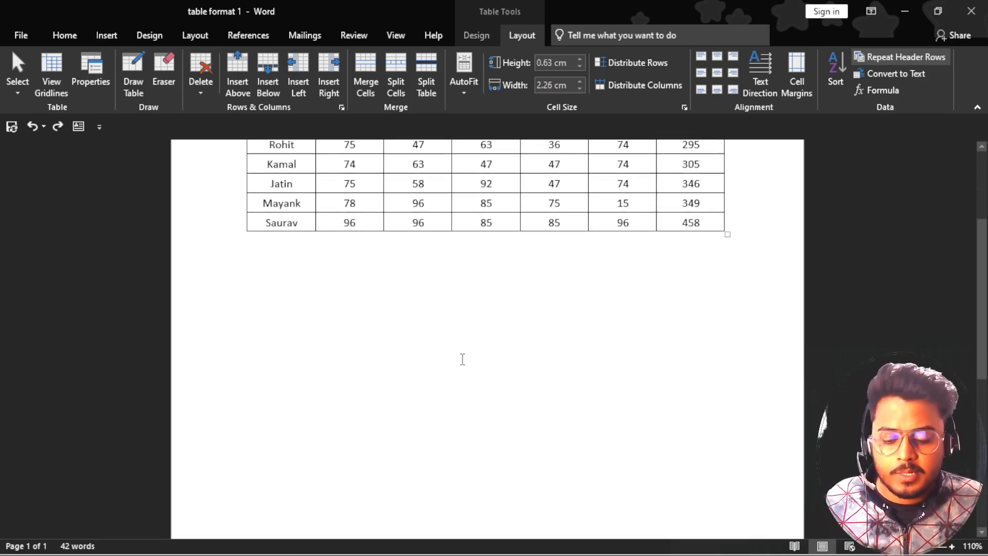
Create a new blank document and fill it with sample paragraphs using =rand()
key("ctrl+n")
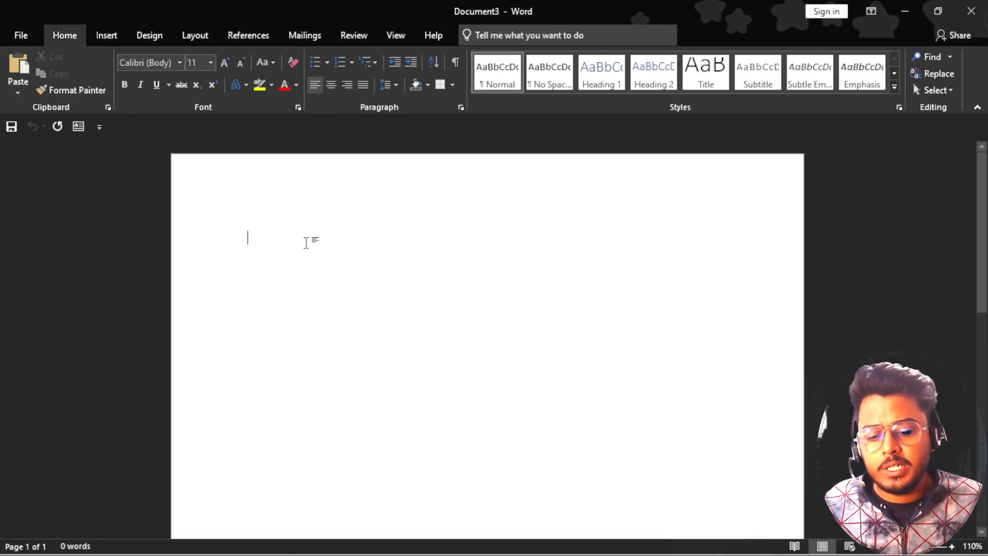
type("=")
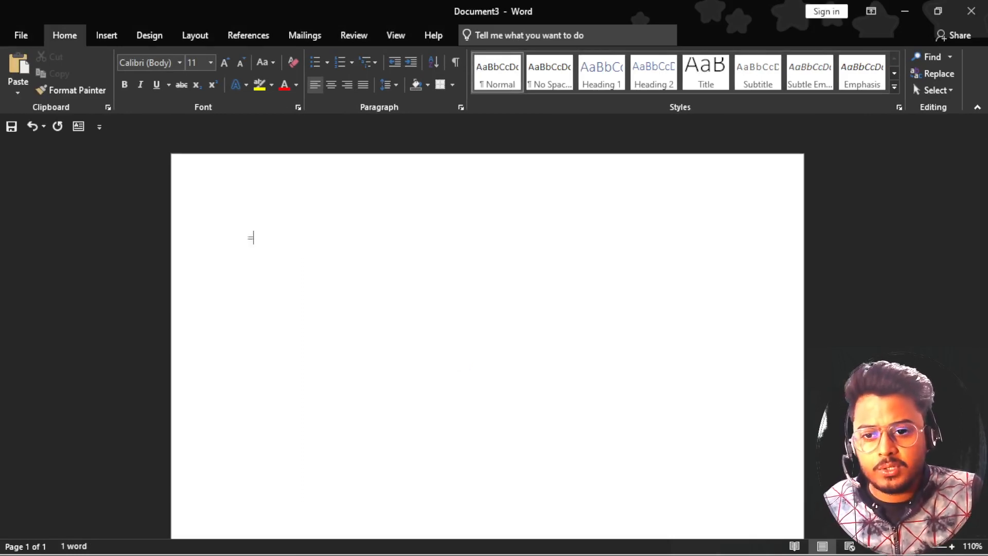
type("rand")
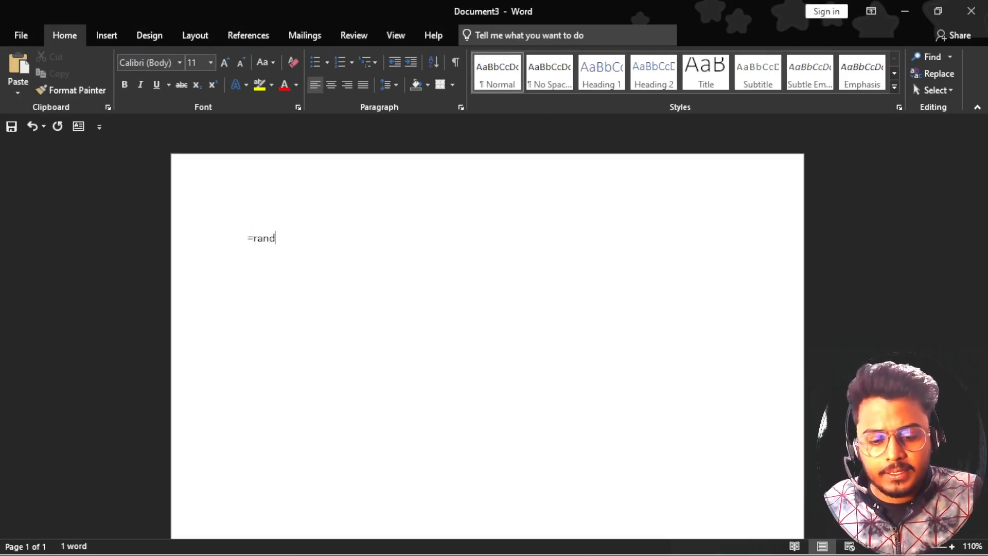
type("()")
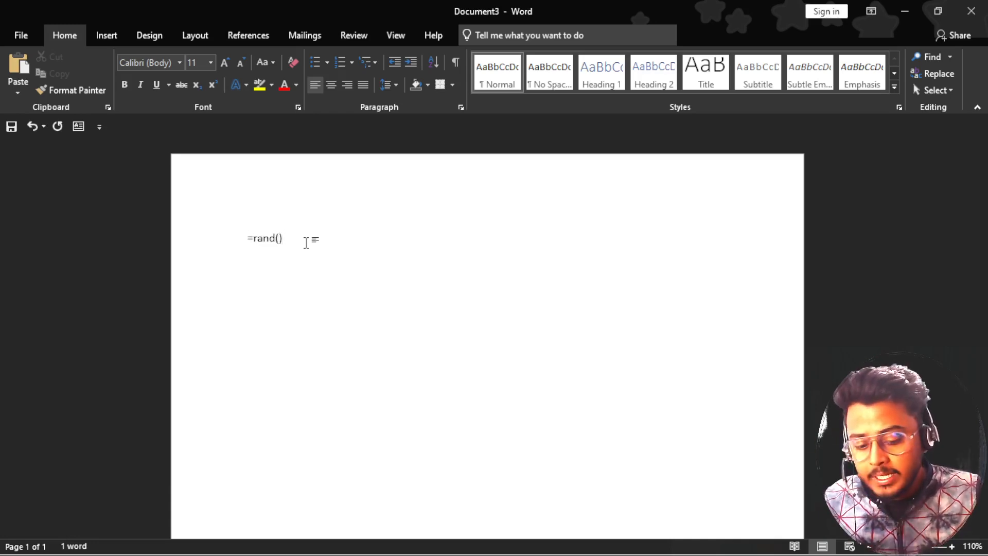
key("Return")
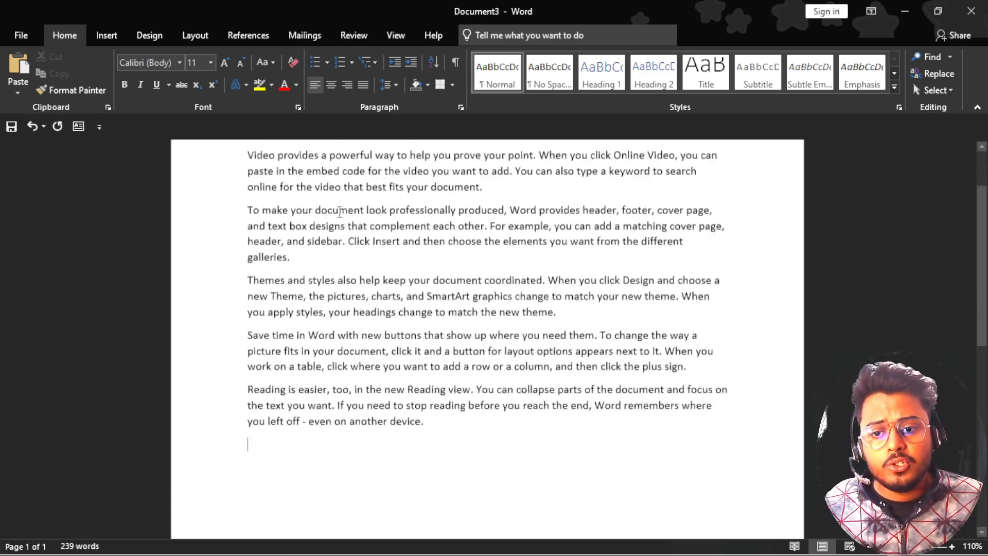
Insert a table of 6 columns and 8 rows below the sample text, and enlarge it to roughly double height
scroll(331, 369, "down", 4)
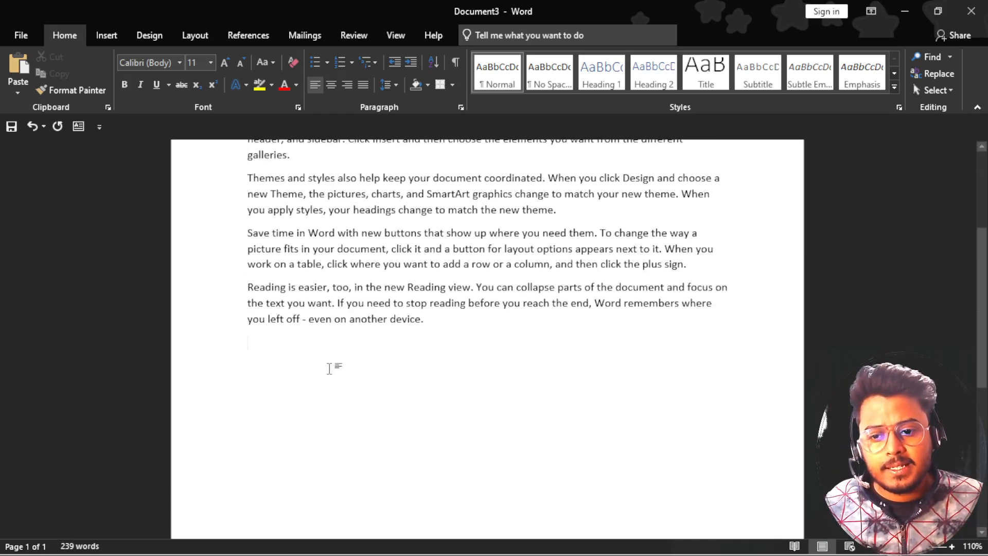
left_click(106, 35)
left_click(100, 82)
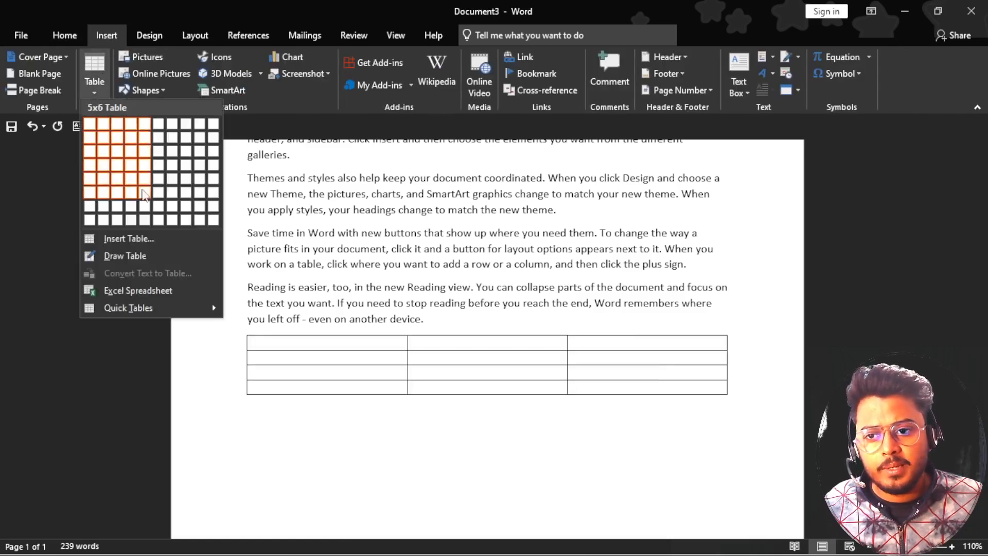
left_click(159, 221)
scroll(718, 476, "down", 3)
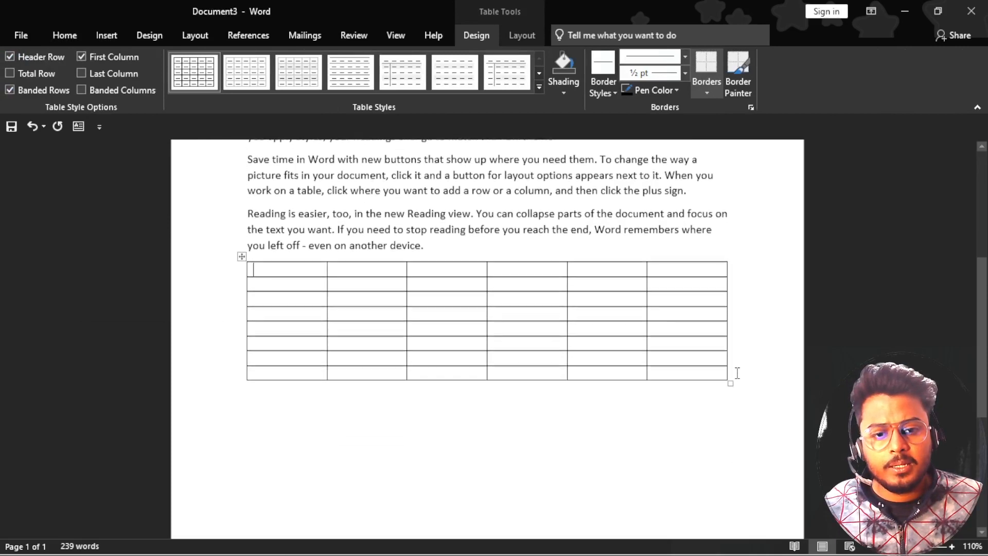
left_click_drag(730, 385, 759, 497)
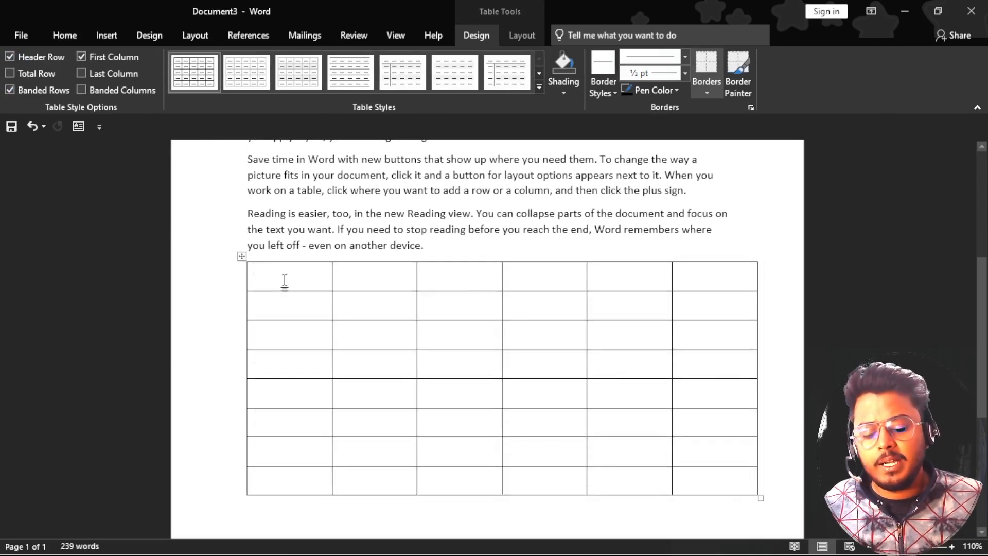
type("name")
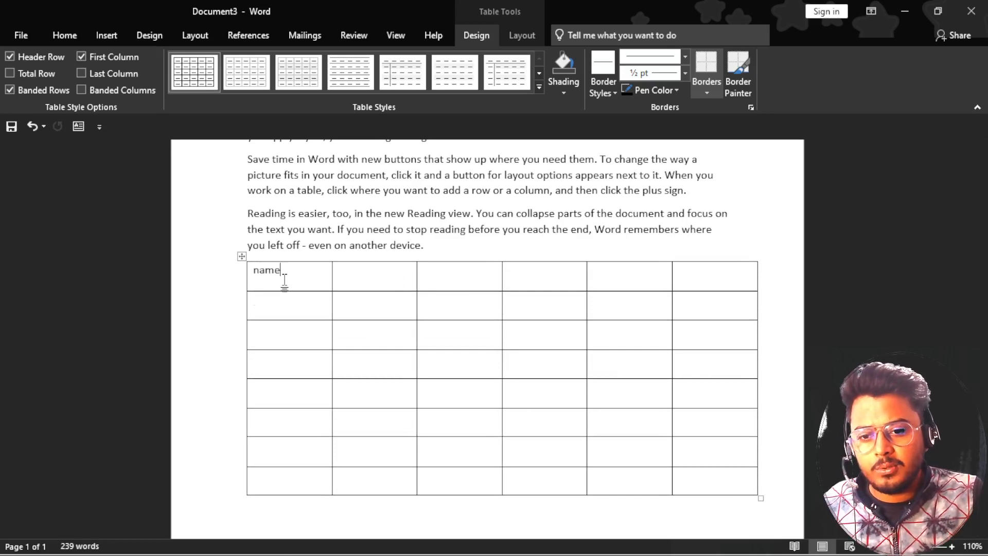
key("BackSpace")
key("BackSpace")
key("BackSpace")
key("BackSpace")
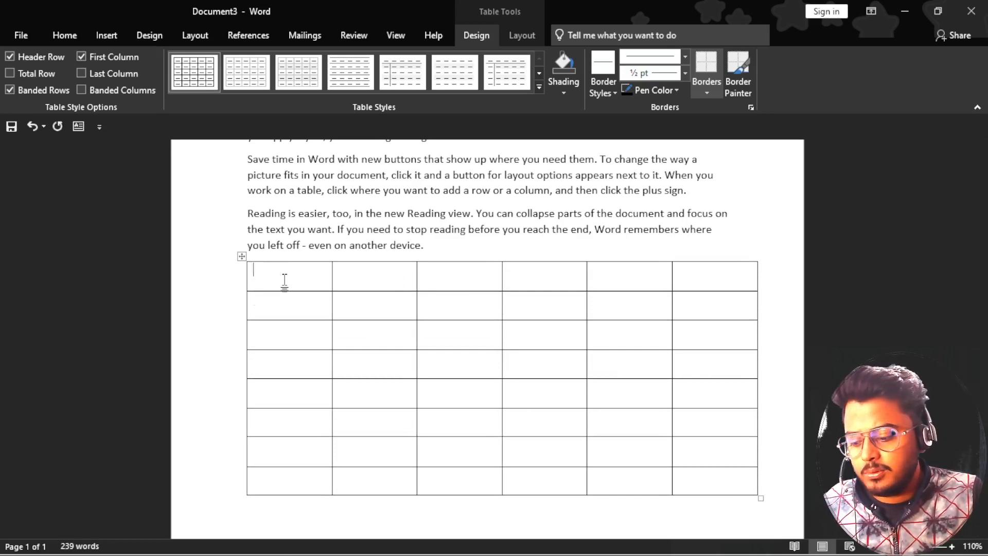
Fill the table's first row with the headings NAME, HINDI, ENGLISH, MATHS, SCIENCE and TOTAL
type("NAME")
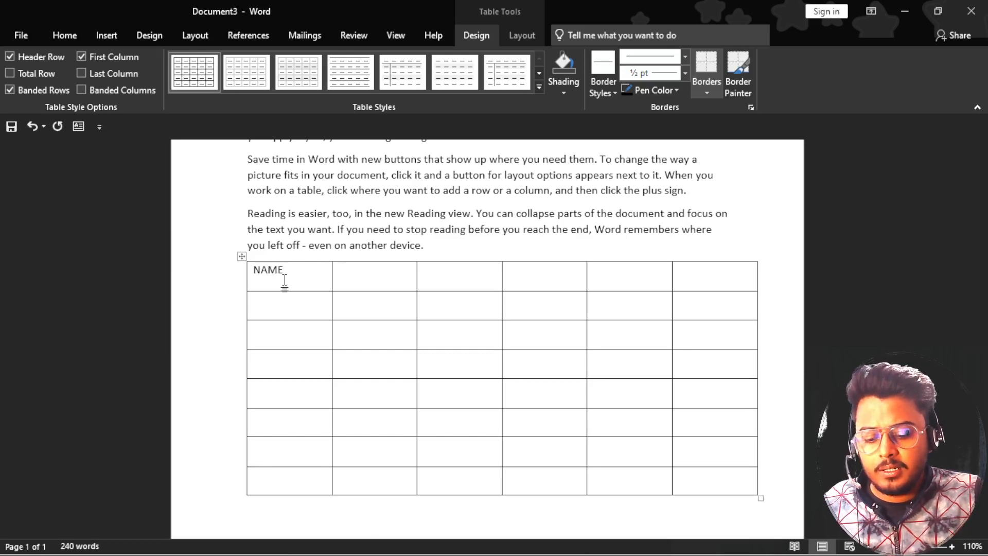
key("Tab")
type("HINDI ")
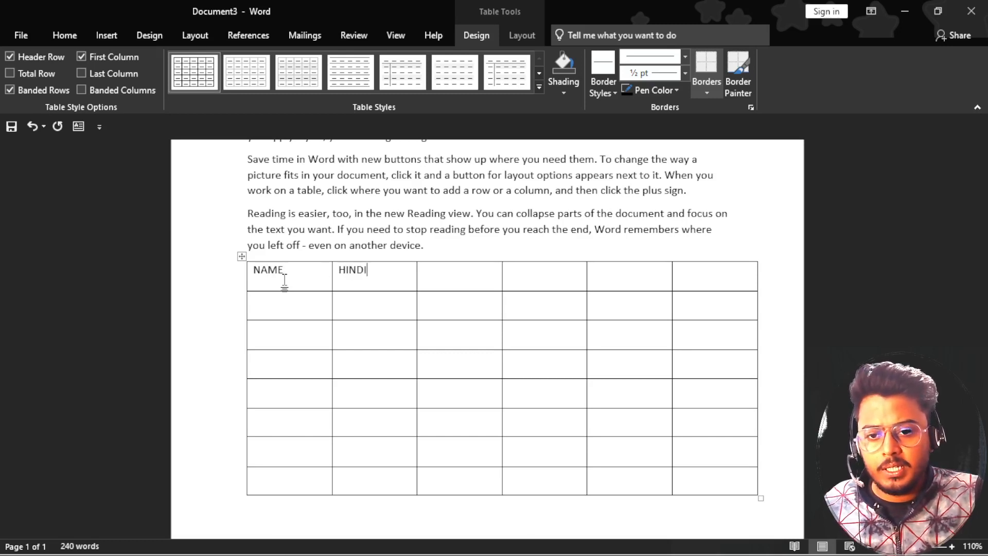
type("ENGLISH ")
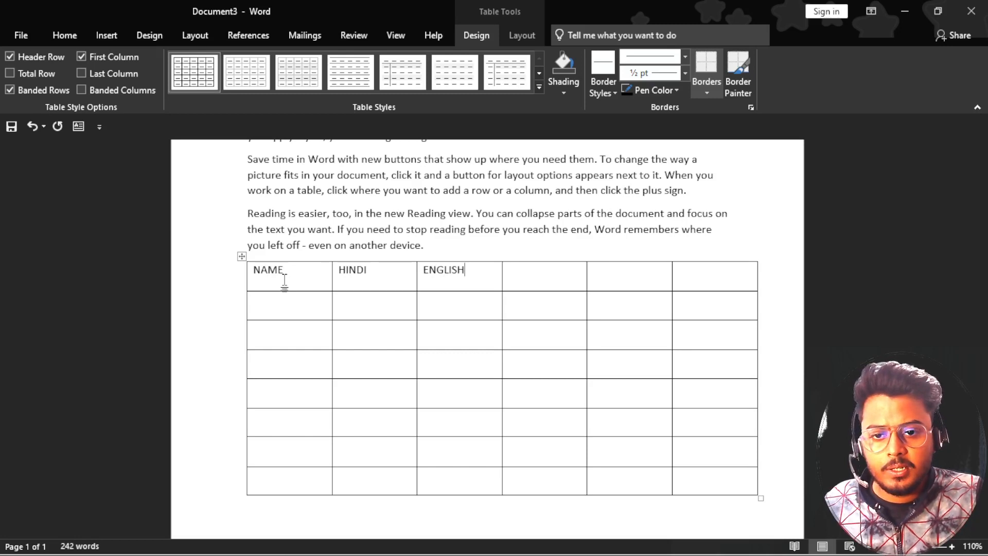
type("MATHS")
key("Tab")
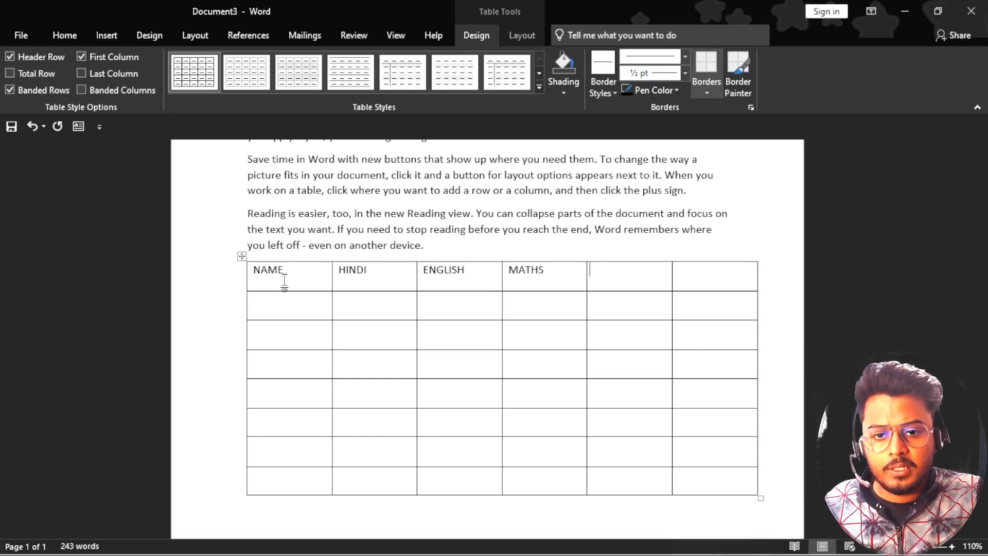
type("SCIENCE")
key("Tab")
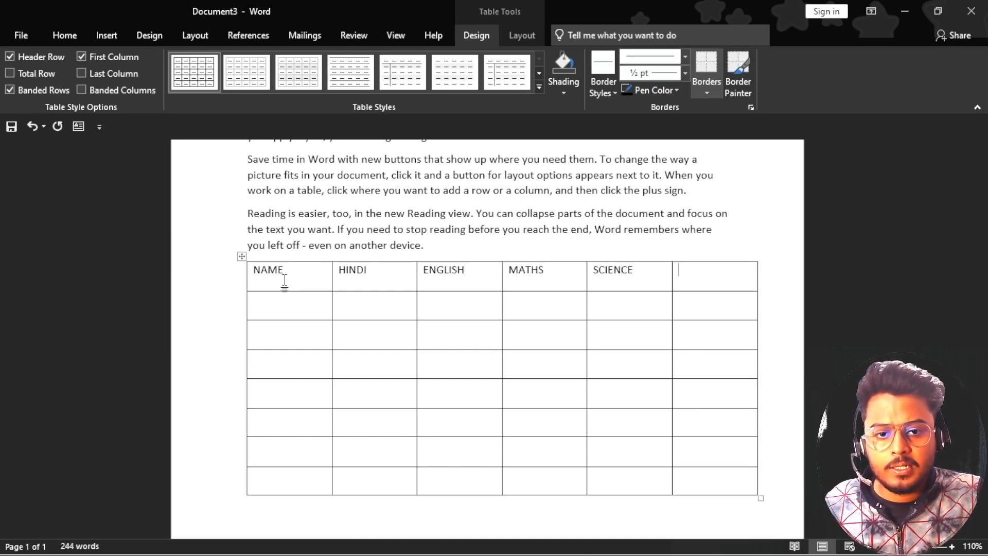
type("TOTA")
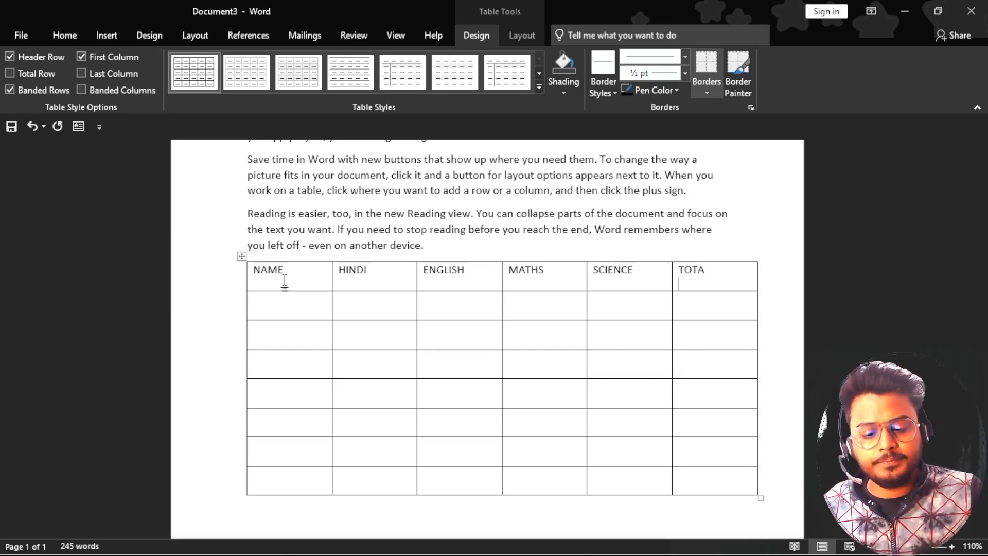
type("L")
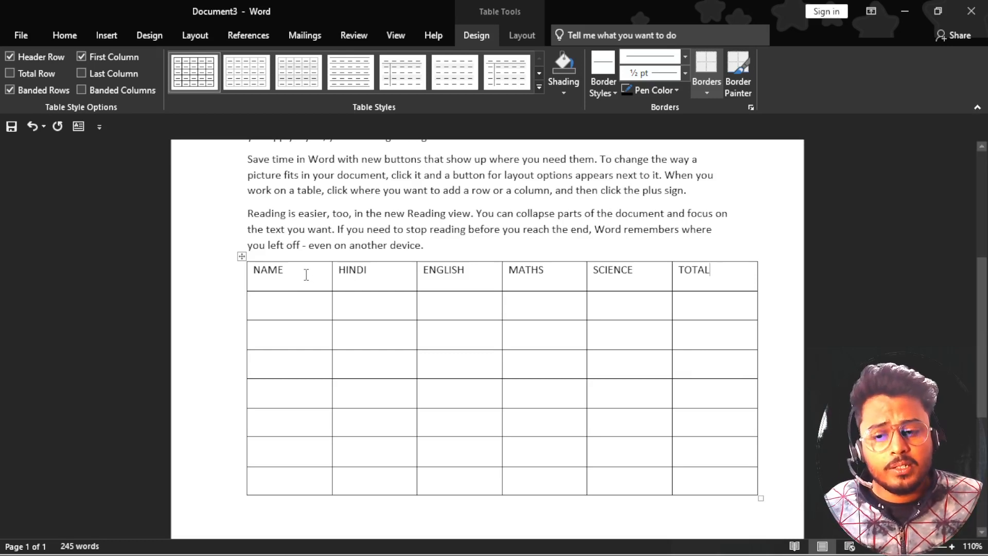
Make the headings from NAME to TOTAL in the table's first row bold
scroll(306, 274, "down", 1)
left_click_drag(304, 234, 708, 247)
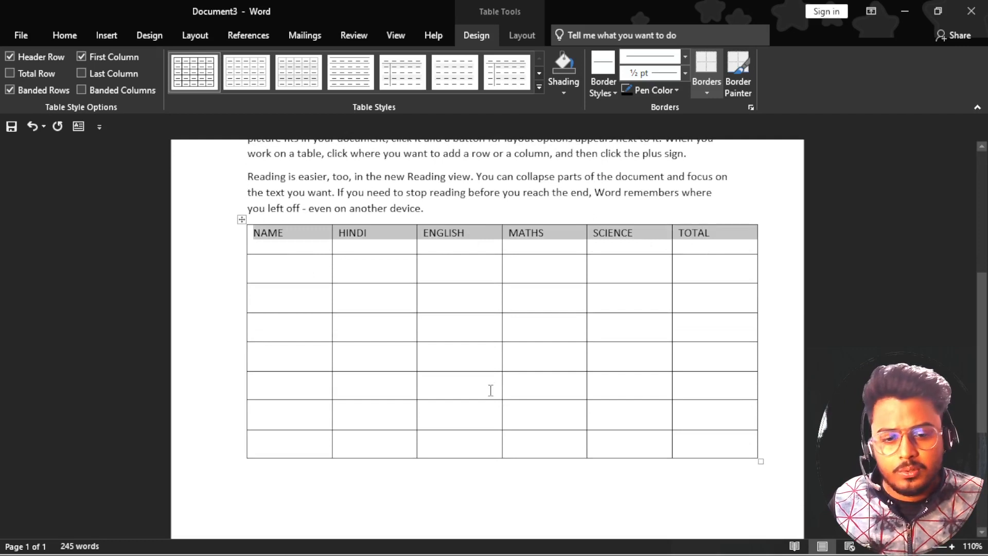
key("ctrl+b")
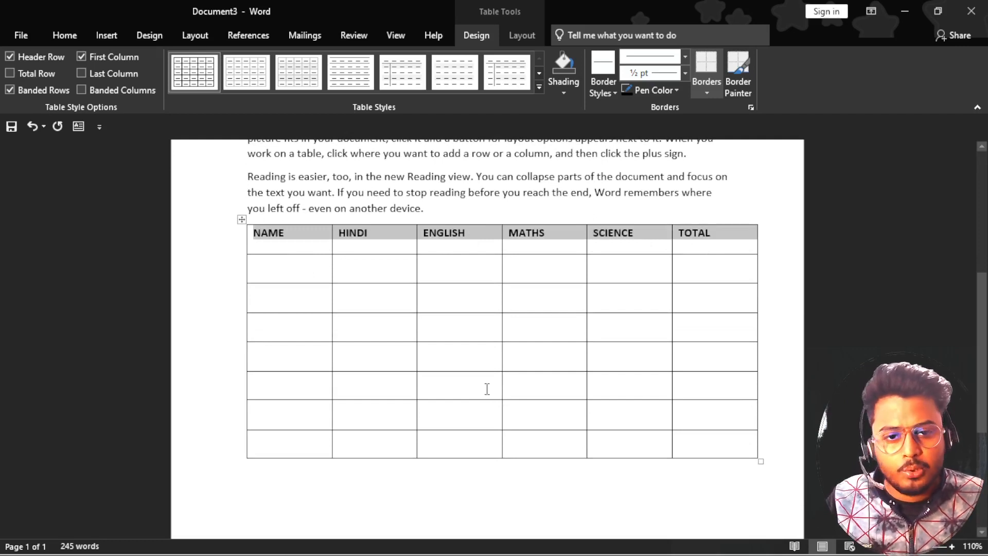
left_click(620, 246)
Add two empty rows at the end of the new table
scroll(397, 264, "down", 2)
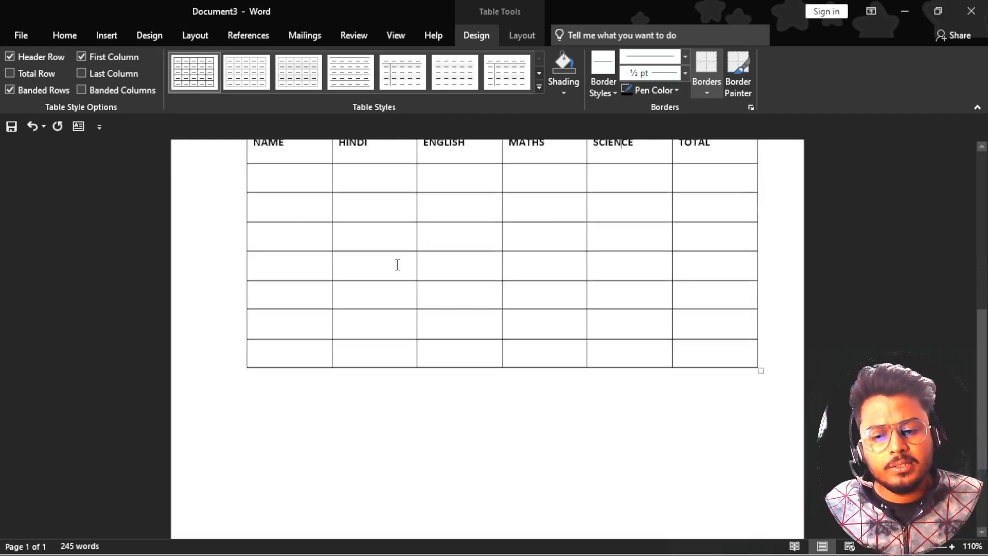
scroll(397, 265, "down", 1)
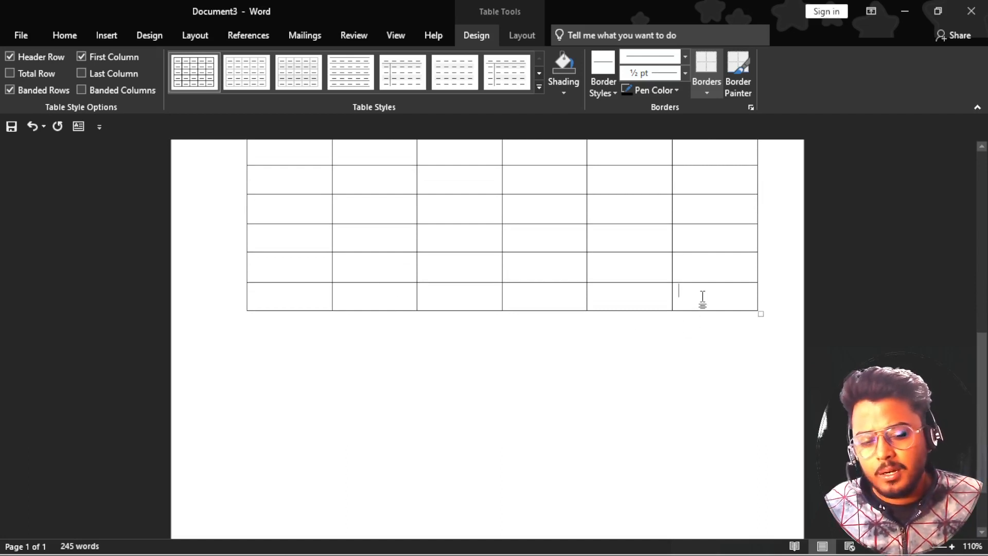
key("Tab")
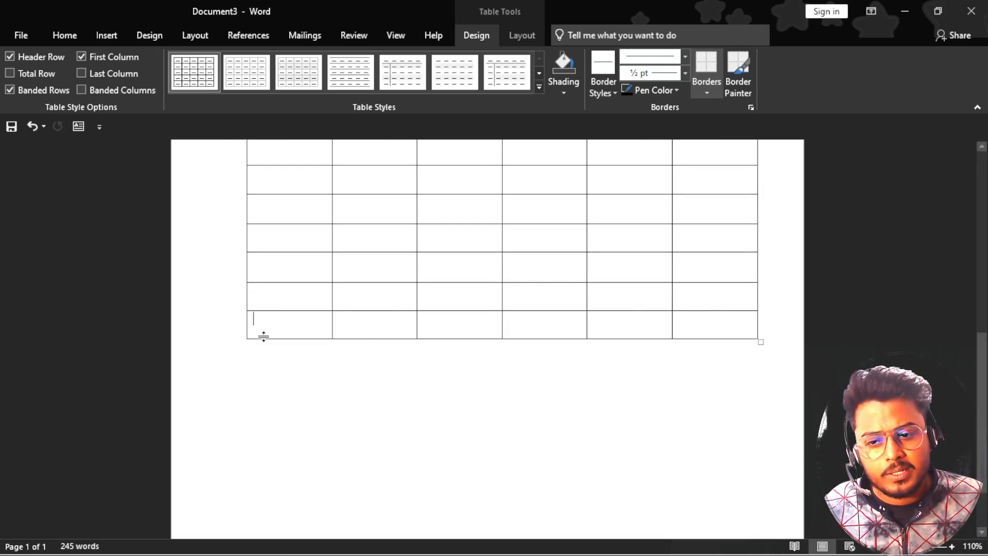
key("Tab")
key("Tab")
key("Tab")
key("Tab")
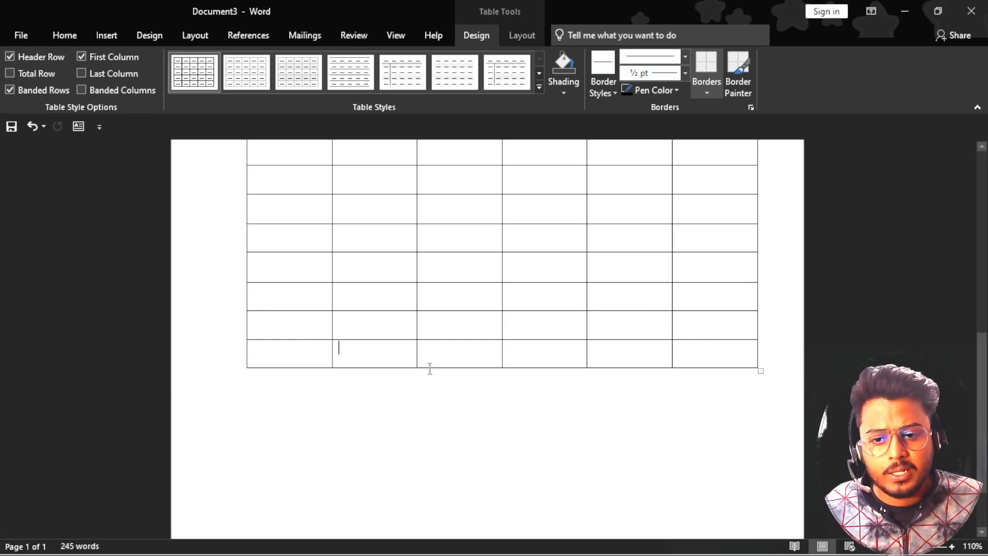
Set the heading row from NAME to TOTAL to repeat as a header row on every page
scroll(429, 368, "up", 6)
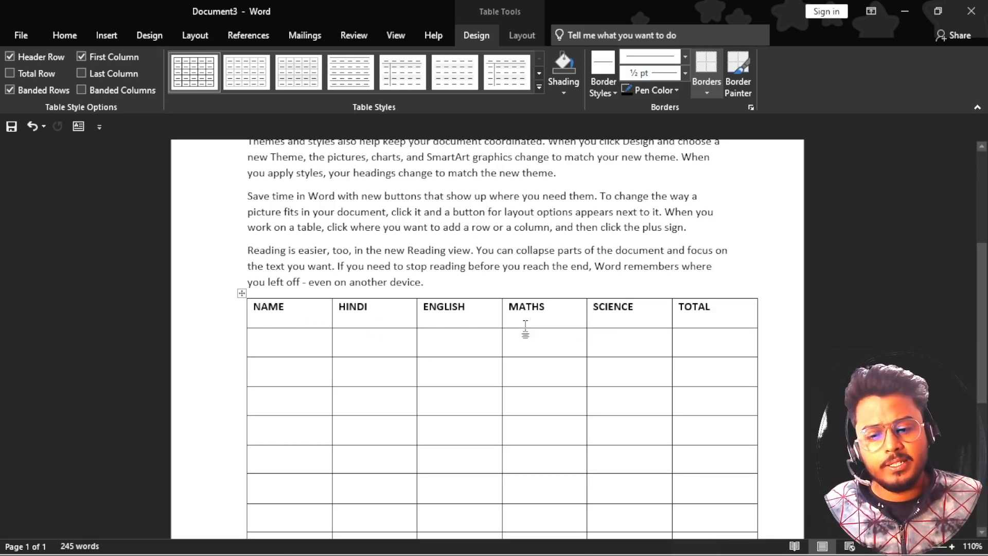
left_click_drag(314, 313, 710, 312)
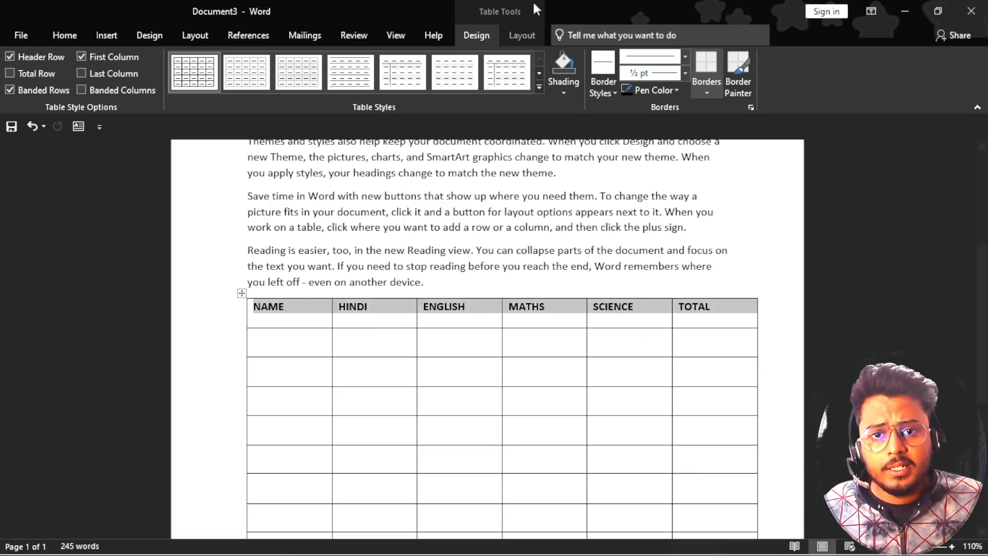
left_click(524, 36)
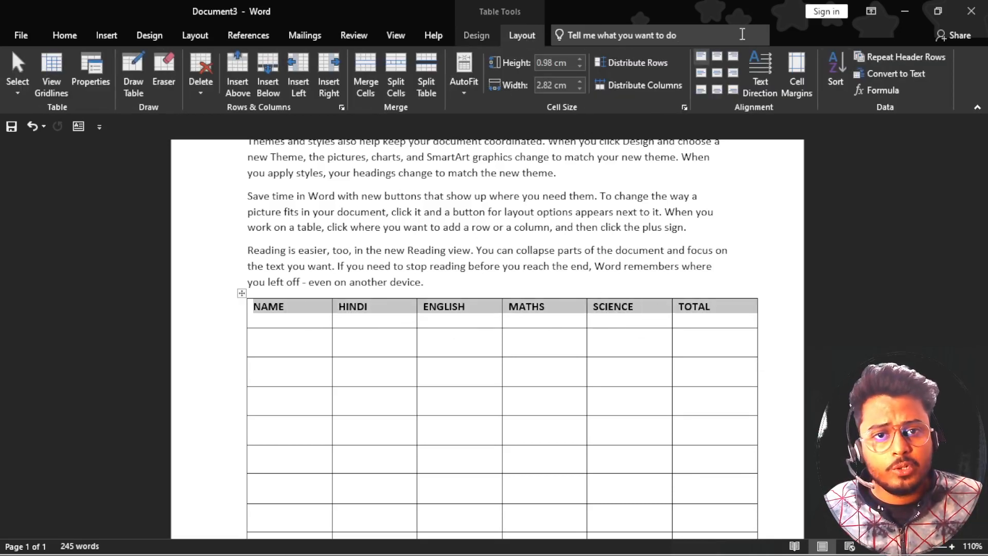
left_click(902, 56)
Add empty rows at the end of the marks table until it continues onto the second page
scroll(652, 360, "down", 2)
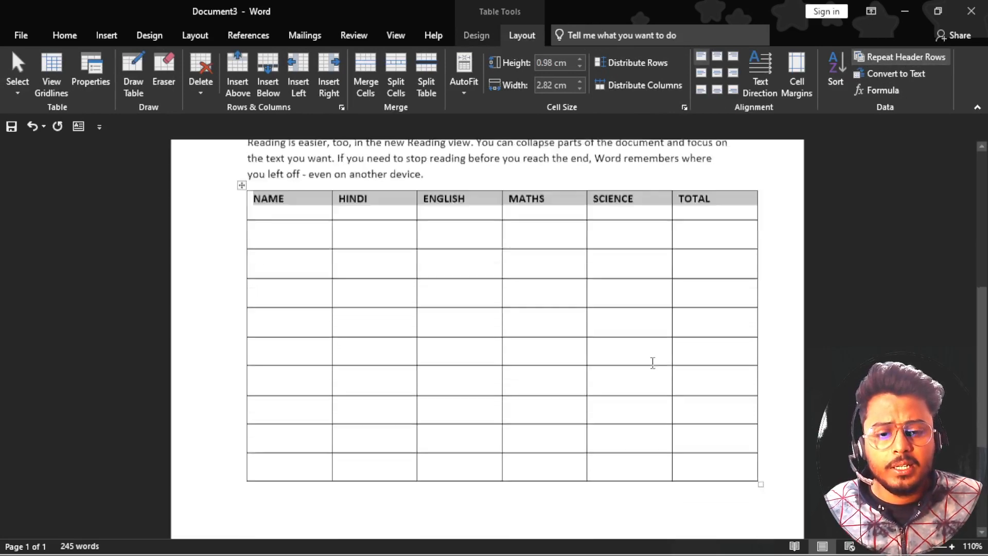
scroll(669, 370, "down", 1)
left_click(708, 392)
key("Tab")
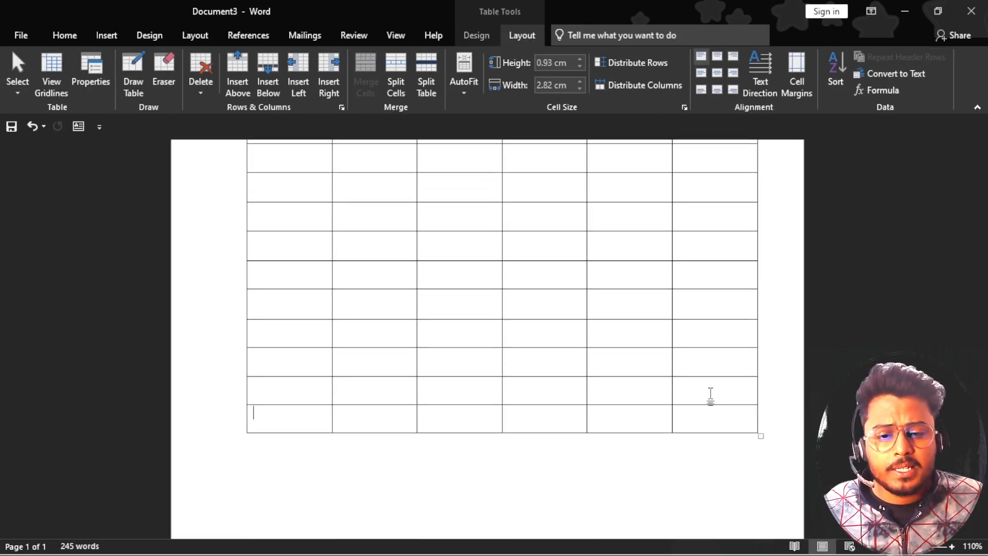
key("Tab")
key("Tab")
key("Tab")
key("Tab")
key("Tab")
key("Tab")
key("Tab")
key("Tab")
key("Tab")
key("Tab")
key("Tab")
key("Tab")
key("Tab")
key("Tab")
key("Tab")
key("Tab")
key("Tab")
key("Tab")
key("Tab")
key("Tab")
key("Tab")
key("Tab")
key("Tab")
key("Tab")
key("Tab")
key("Tab")
key("Tab")
key("Tab")
key("Tab")
key("Tab")
key("Tab")
key("Tab")
key("Tab")
key("Tab")
key("Tab")
key("Tab")
key("Tab")
key("Tab")
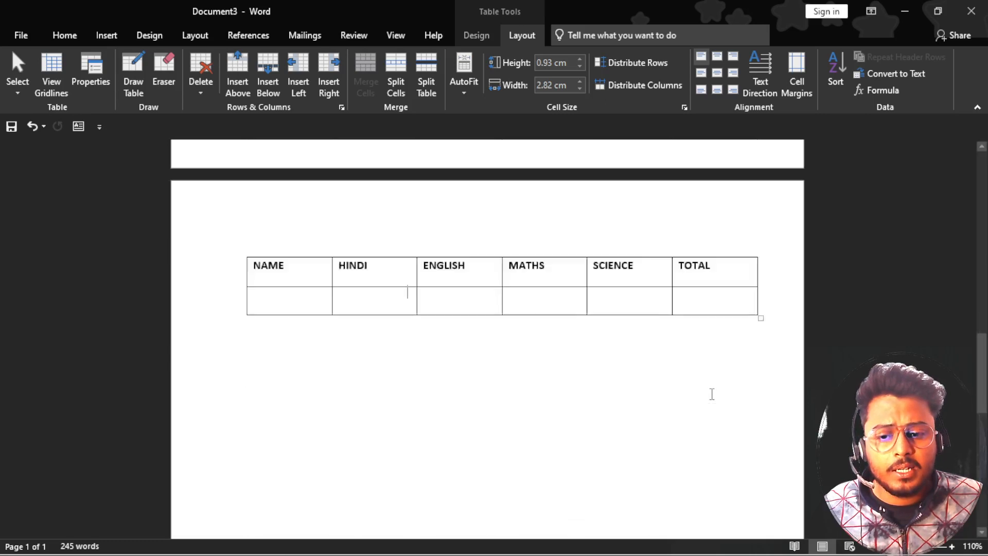
scroll(614, 371, "up", 1)
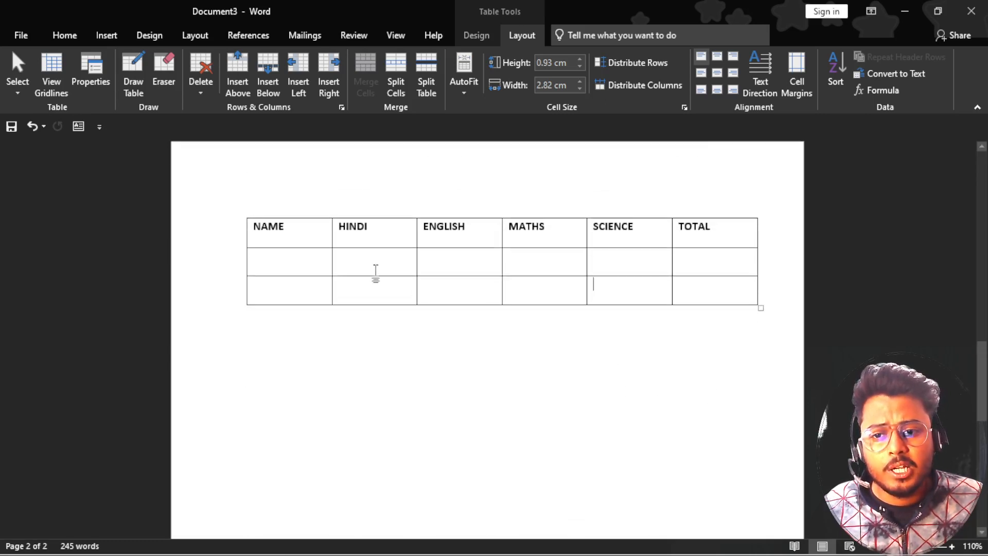
scroll(322, 272, "up", 5)
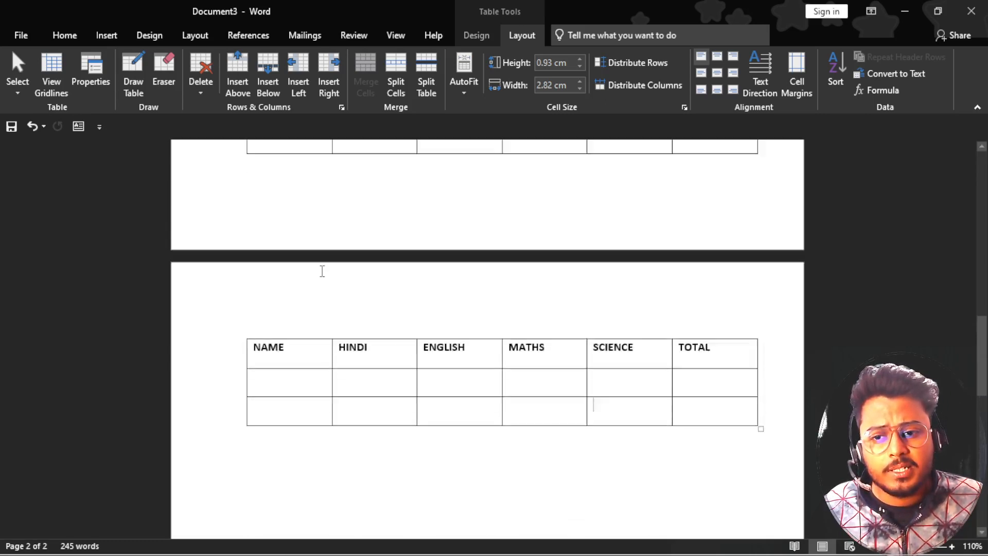
Extend the marks table with empty rows until it fills the second page and has two empty rows on the third
scroll(319, 281, "down", 3)
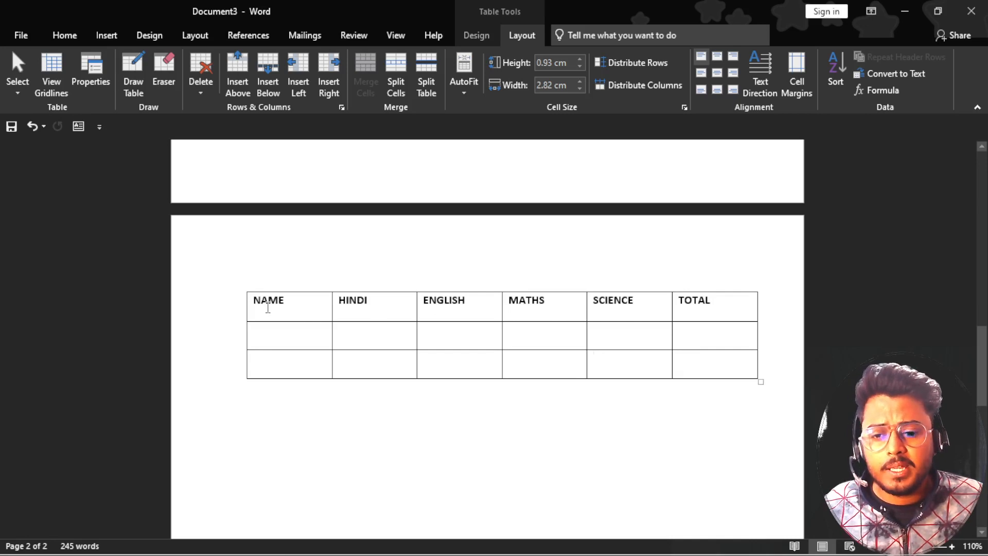
key("Tab")
key("Tab")
key("Tab")
key("Tab")
key("Tab")
key("Tab")
key("Tab")
key("Tab")
key("Tab")
key("Tab")
key("Tab")
key("Tab")
key("Tab")
key("Tab")
key("Tab")
key("Tab")
key("Tab")
key("Tab")
key("Tab")
key("Tab")
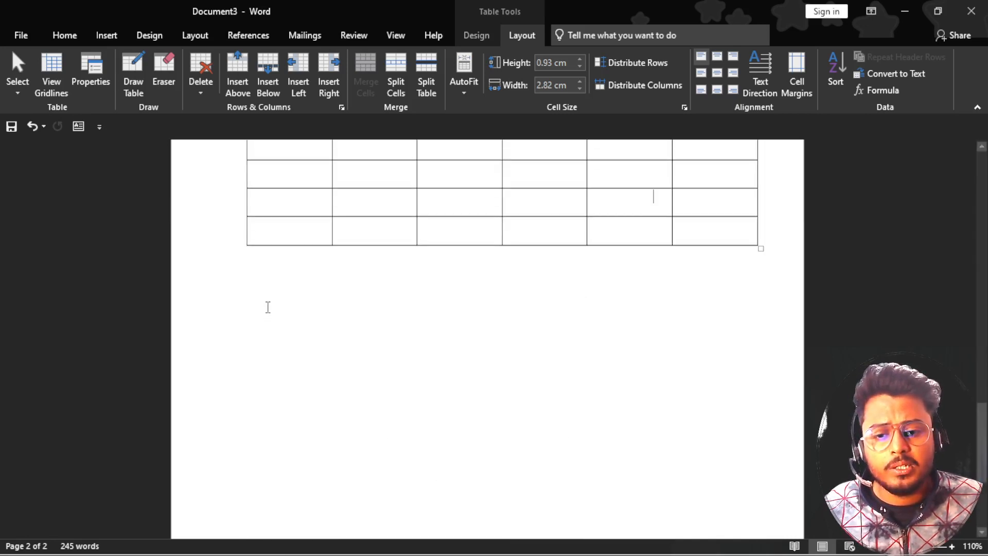
key("Tab")
key("Tab")
key("Tab")
key("Tab")
key("Tab")
key("Tab")
key("Tab")
key("Tab")
key("Tab")
key("Tab")
key("Tab")
key("Tab")
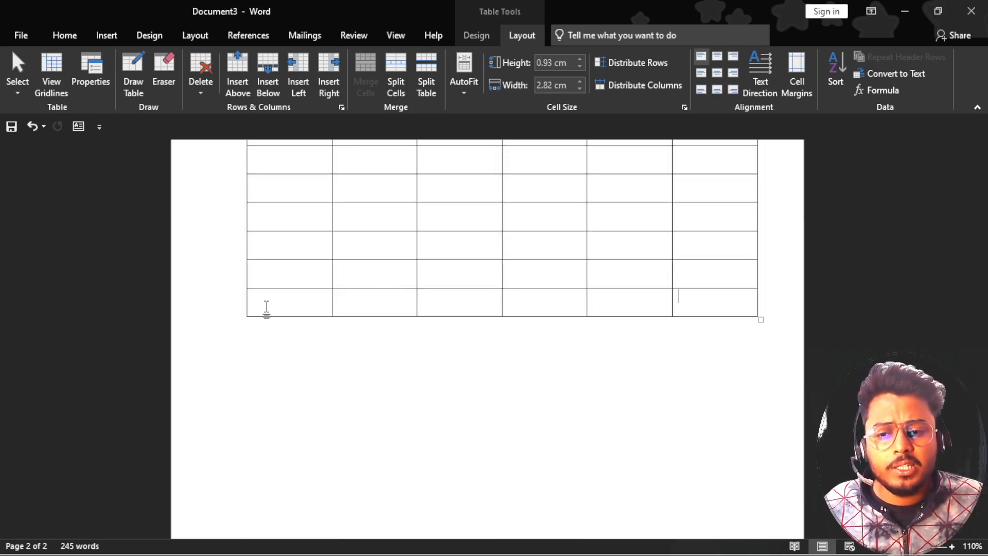
key("Tab")
key("Tab")
key("Tab")
key("Tab")
key("Tab")
key("Tab")
key("Tab")
key("Tab")
key("Tab")
key("Tab")
key("Tab")
key("Tab")
key("Tab")
key("Tab")
key("Tab")
key("Tab")
key("Tab")
key("Tab")
key("Tab")
key("Tab")
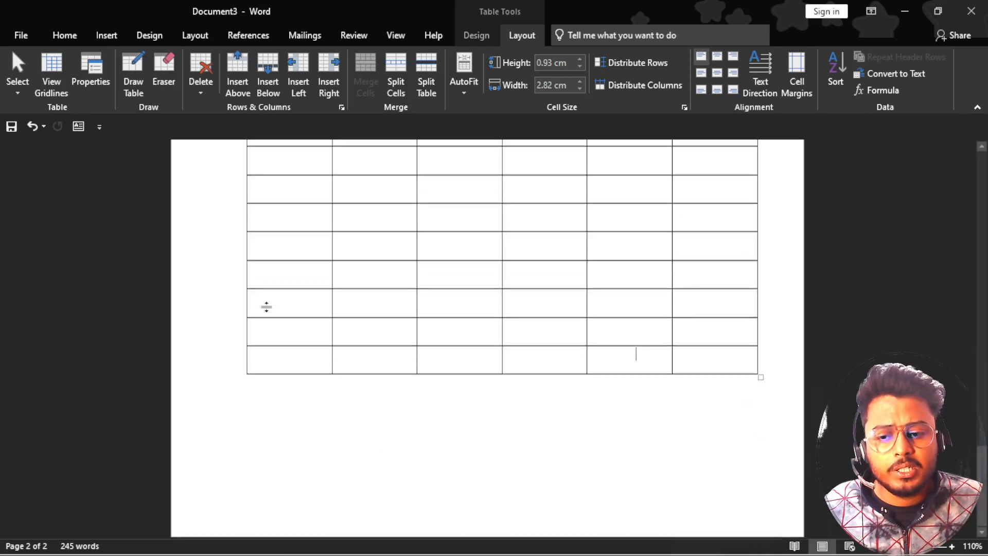
key("Tab")
key("Tab")
key("Tab")
key("Tab")
key("Tab")
key("Tab")
key("Tab")
key("Tab")
key("Tab")
key("Tab")
key("Tab")
key("Tab")
key("Tab")
key("Tab")
key("Tab")
key("Tab")
key("Tab")
key("Tab")
key("Tab")
key("Tab")
key("Tab")
key("Tab")
key("Tab")
key("Tab")
key("Tab")
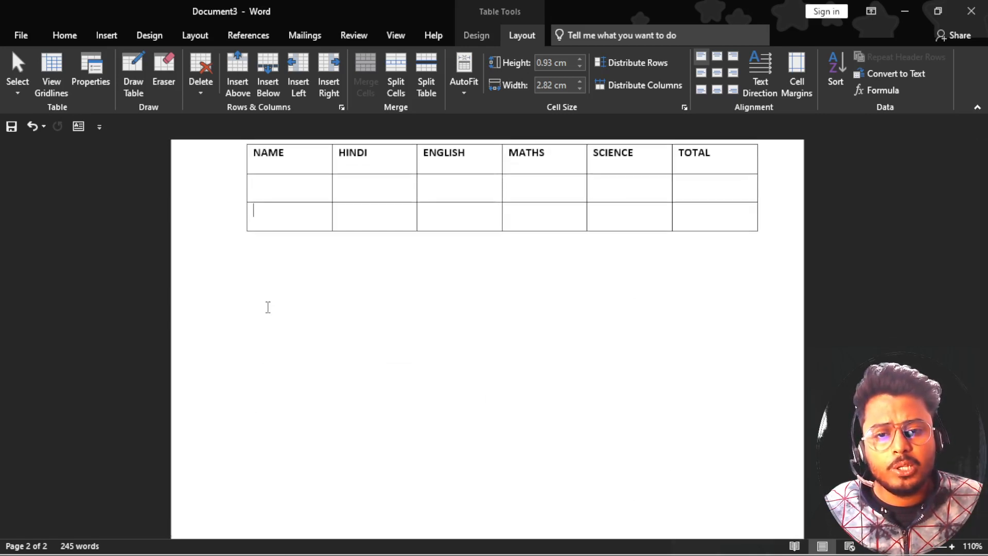
Add two more empty rows to the marks table on the third page
scroll(267, 307, "up", 2)
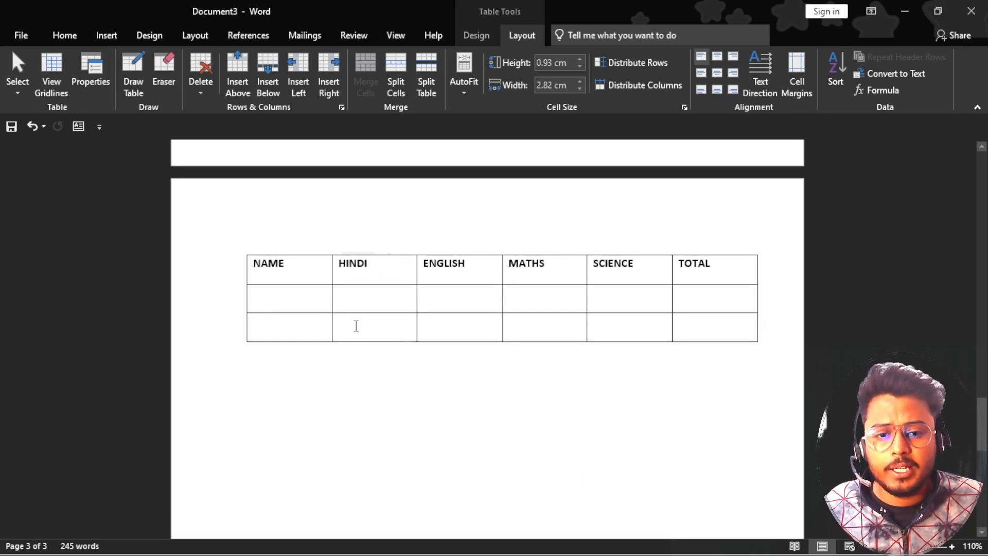
key("Tab")
key("Tab")
key("Tab")
key("Tab")
key("Tab")
key("Tab")
key("Tab")
key("Tab")
key("Tab")
key("Tab")
key("Tab")
key("Tab")
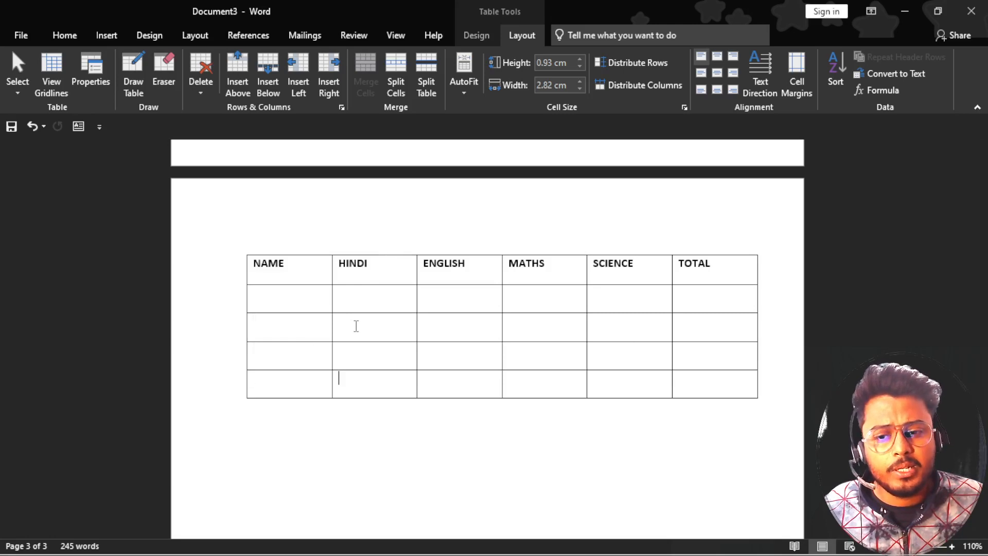
Review the repeated headings across the pages, then check the first heading row's Repeat Header Rows setting and the table style options
scroll(356, 326, "up", 15)
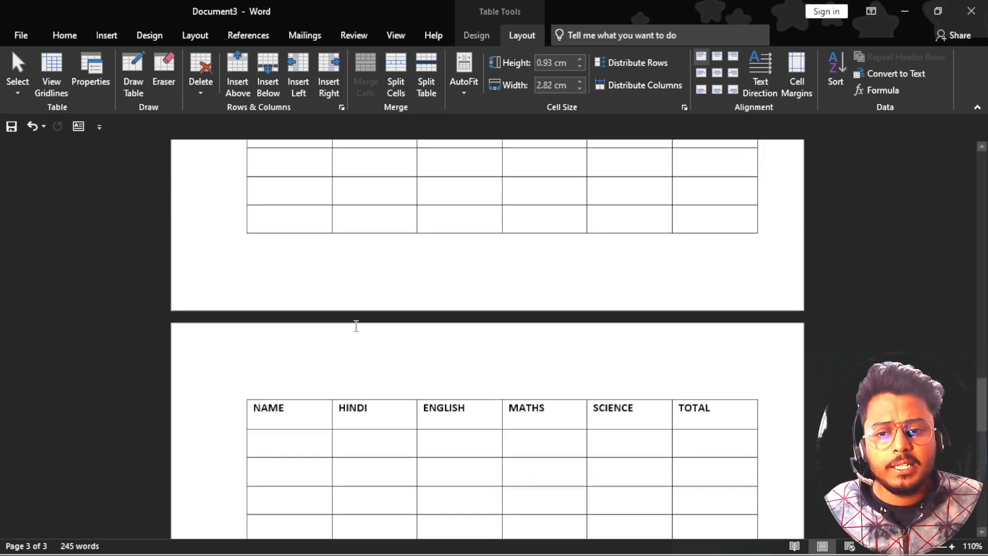
scroll(356, 326, "up", 15)
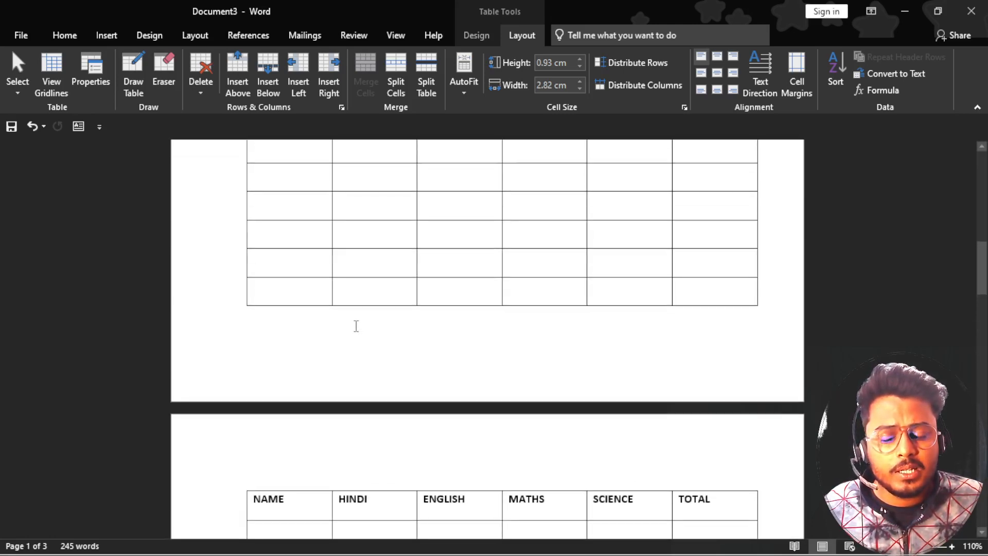
scroll(356, 326, "up", 3)
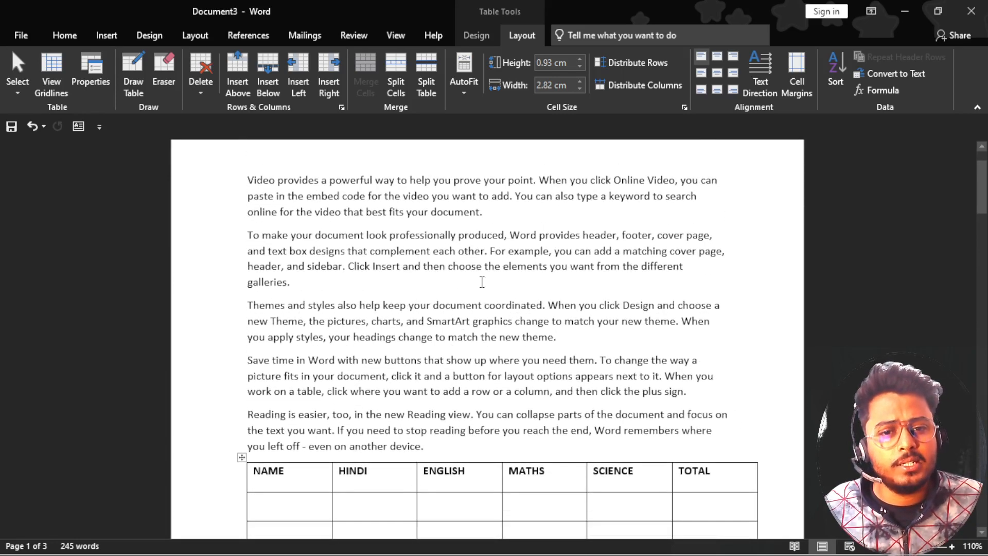
left_click(465, 477)
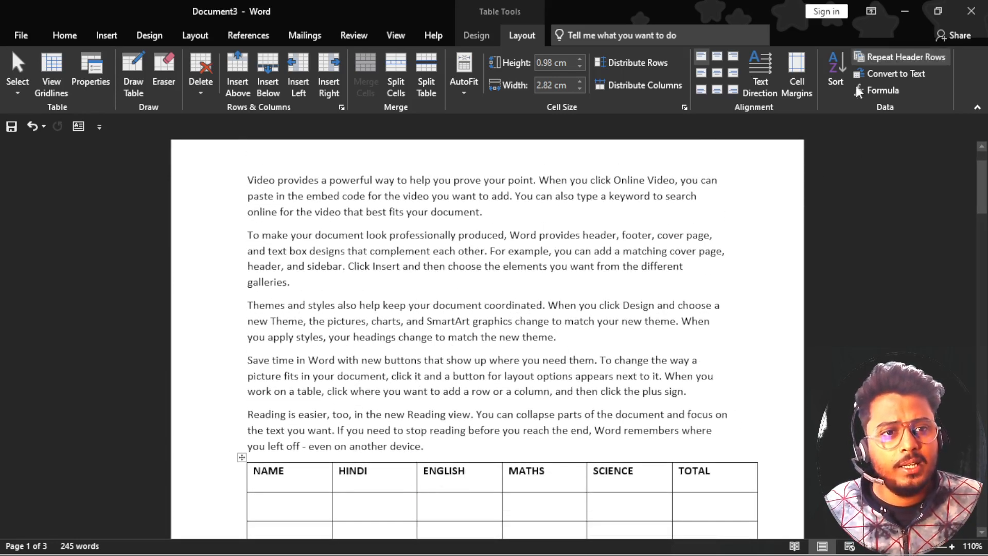
left_click(914, 54)
scroll(386, 484, "down", 2)
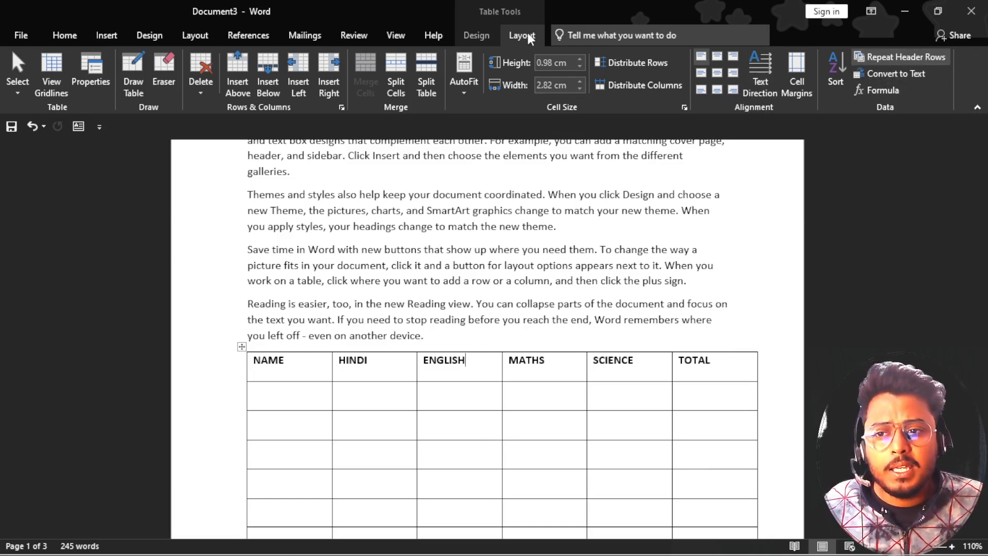
left_click(476, 35)
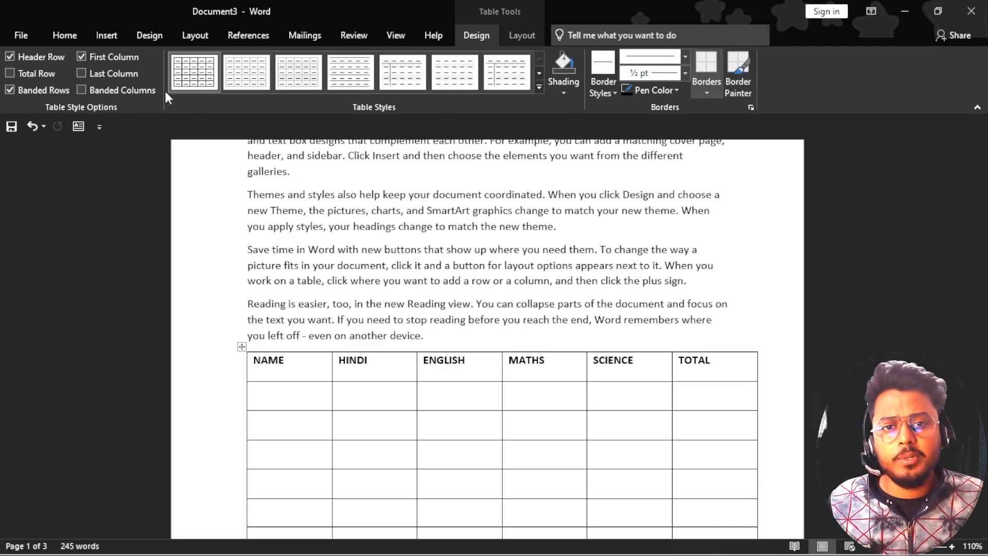
left_click(525, 34)
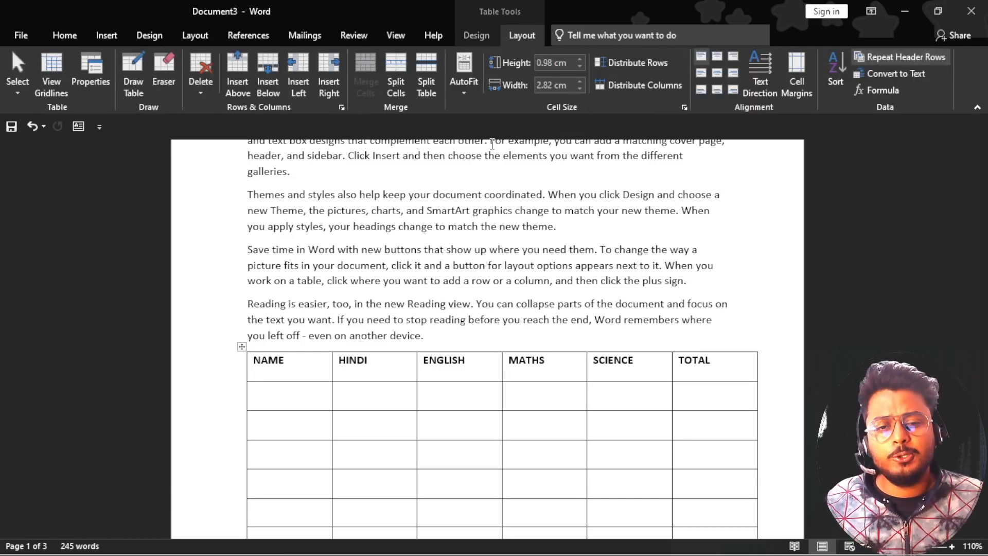